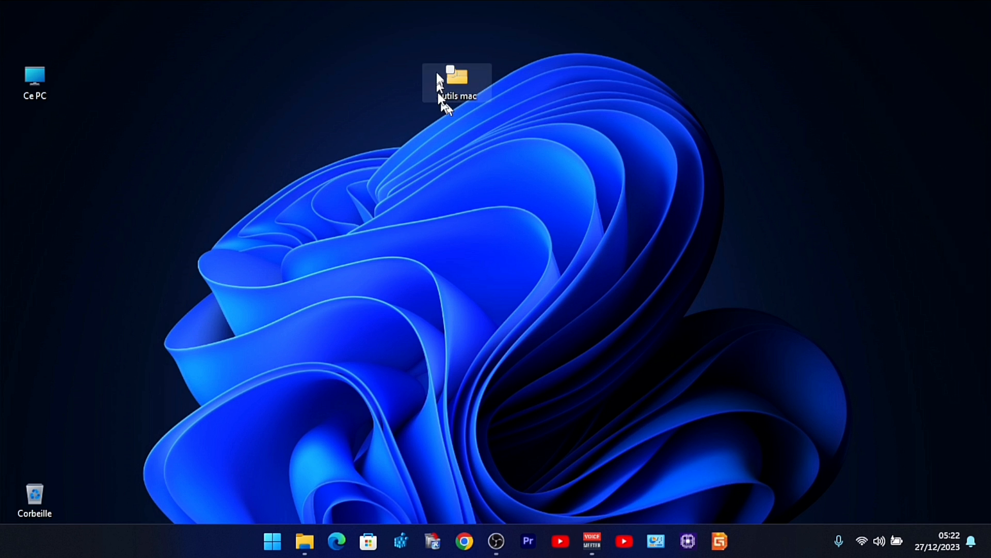
Open the Windows patch mac Themes folder inside outils mac and launch UltraUXThemePatcher_4.4.1
double_click(457, 90)
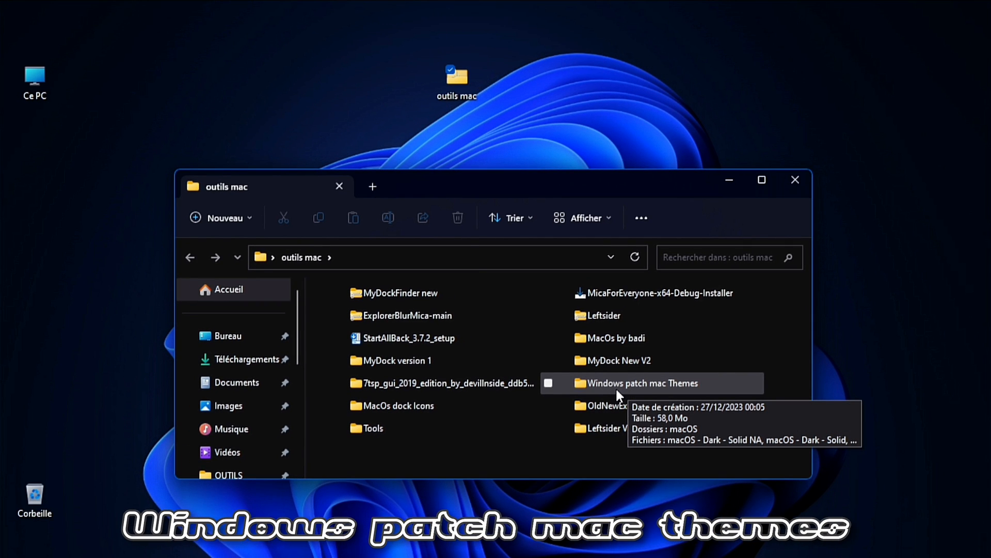
click(617, 391)
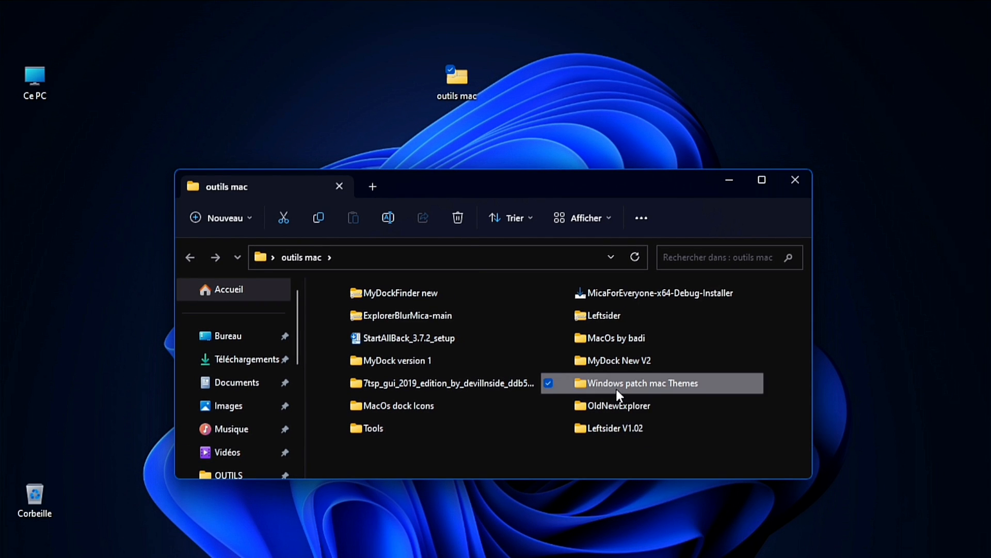
double_click(616, 387)
drag(807, 308, 802, 401)
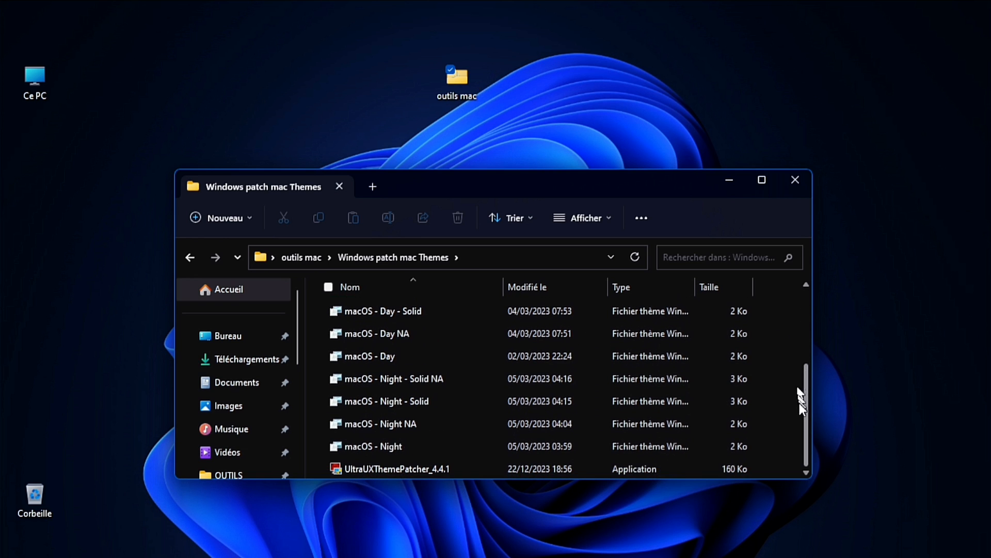
double_click(418, 470)
Accept the license agreement and run the UltraUXThemePatcher installation through to Finish
click(574, 401)
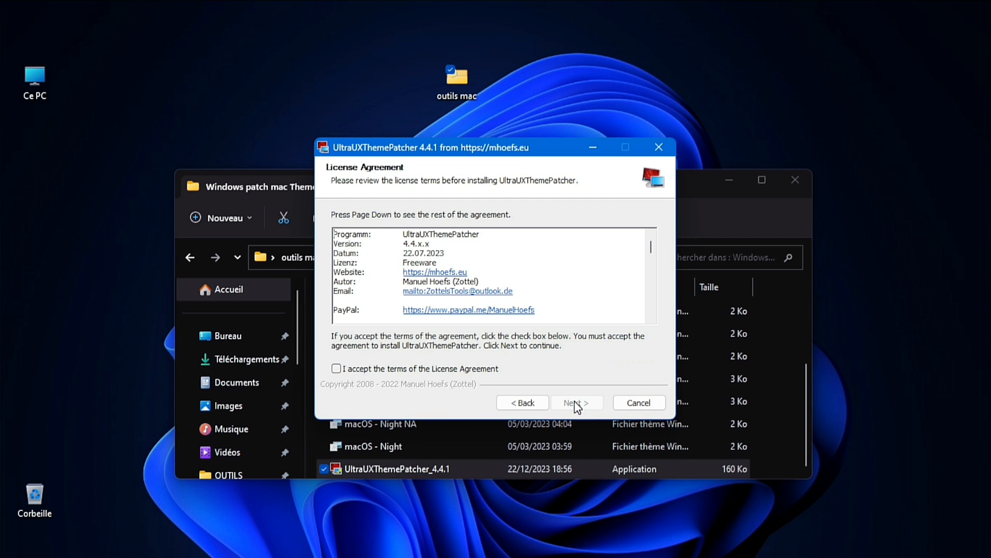
click(460, 371)
click(576, 402)
click(573, 402)
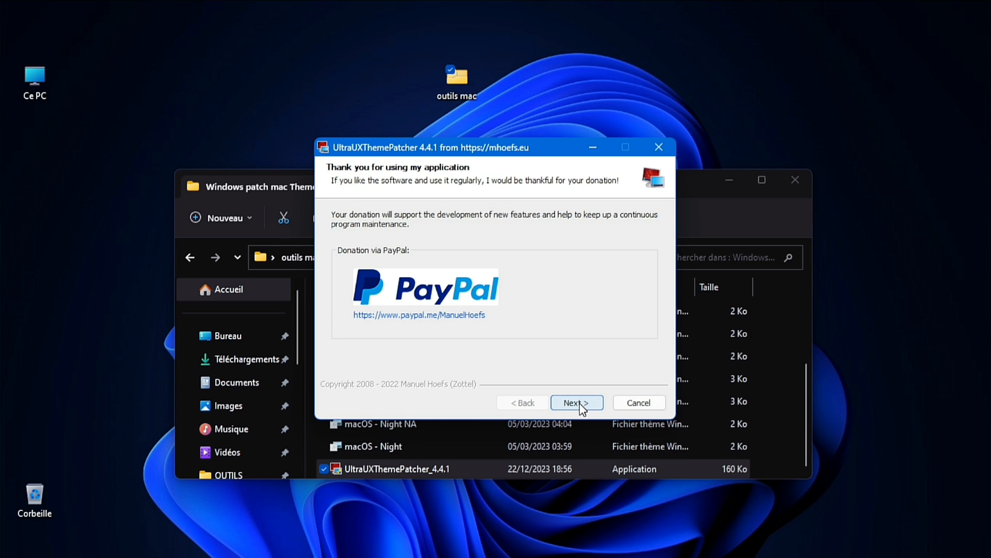
click(579, 403)
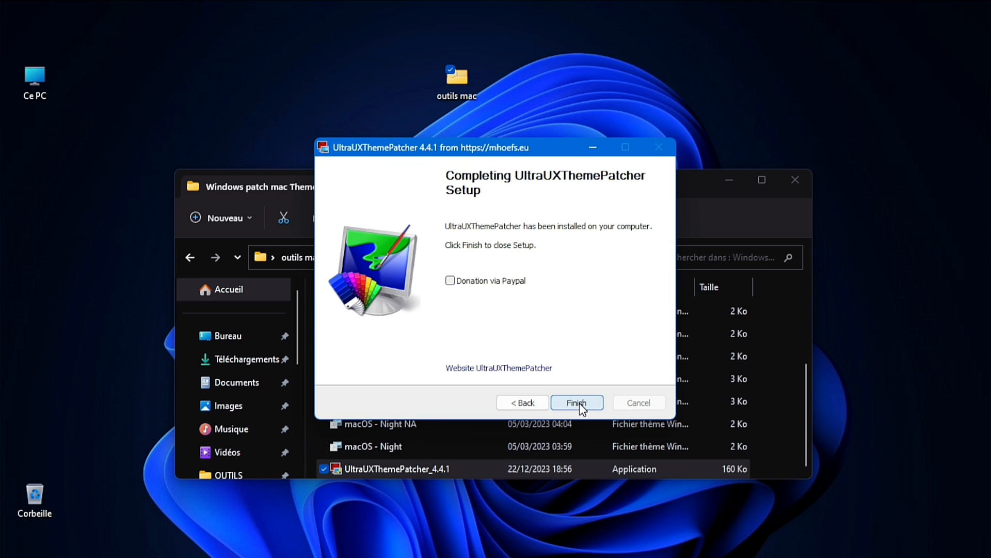
click(579, 403)
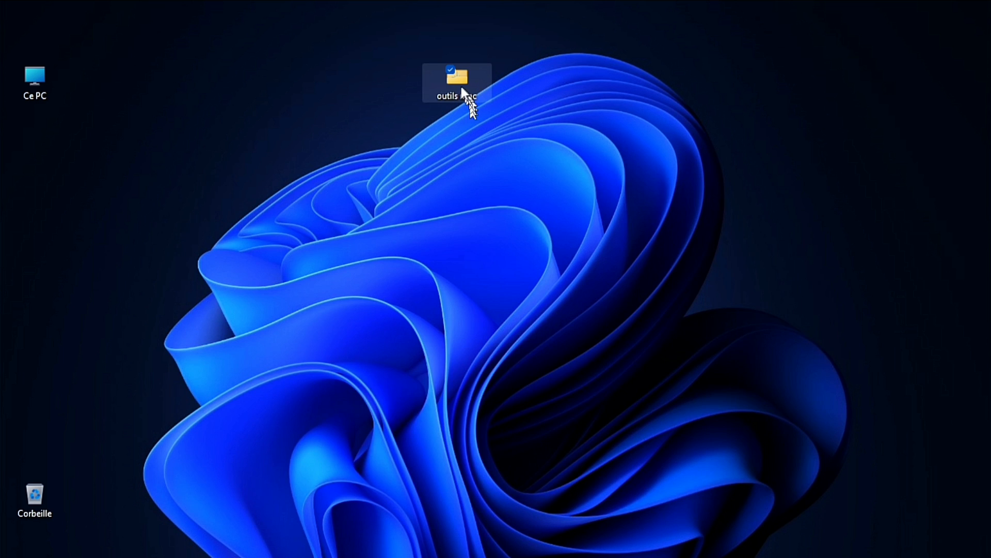
Copy all items in Windows patch mac Themes except the UltraUXThemePatcher_4.4.1 application
double_click(460, 82)
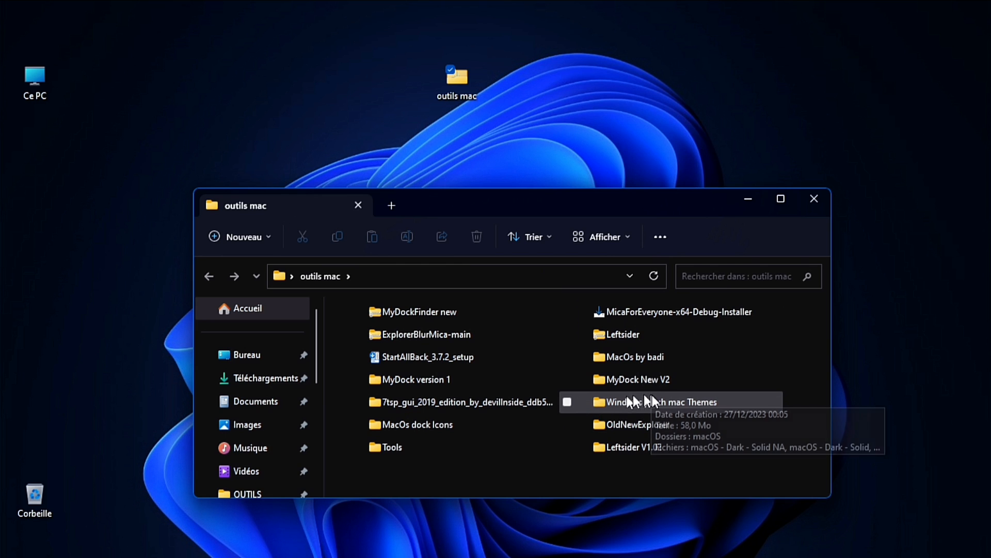
double_click(665, 401)
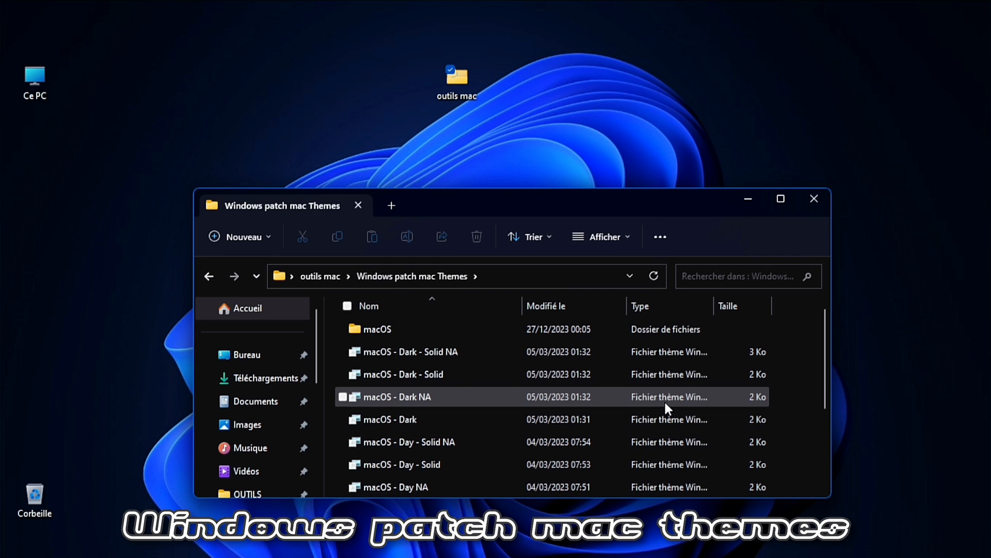
click(347, 306)
scroll(826, 322, down, 3)
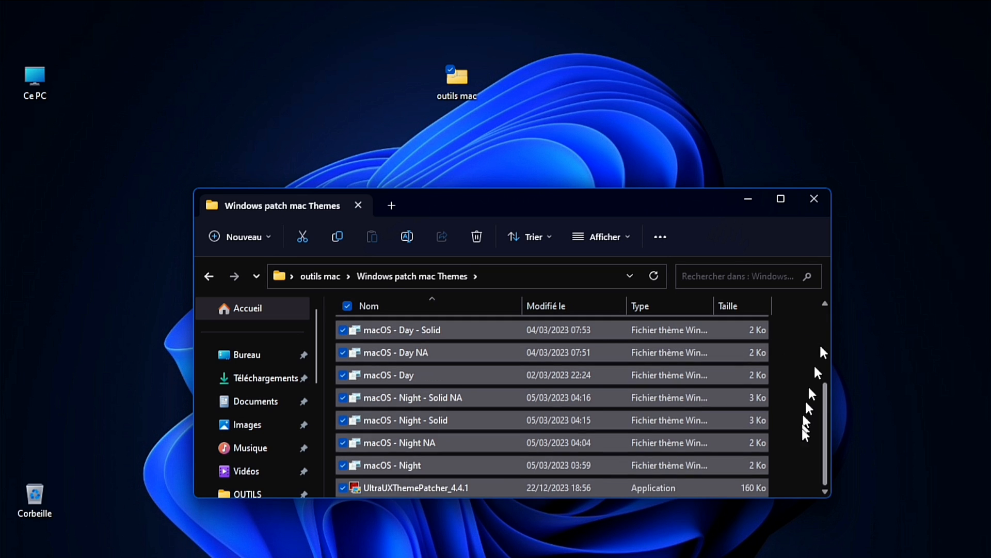
click(343, 487)
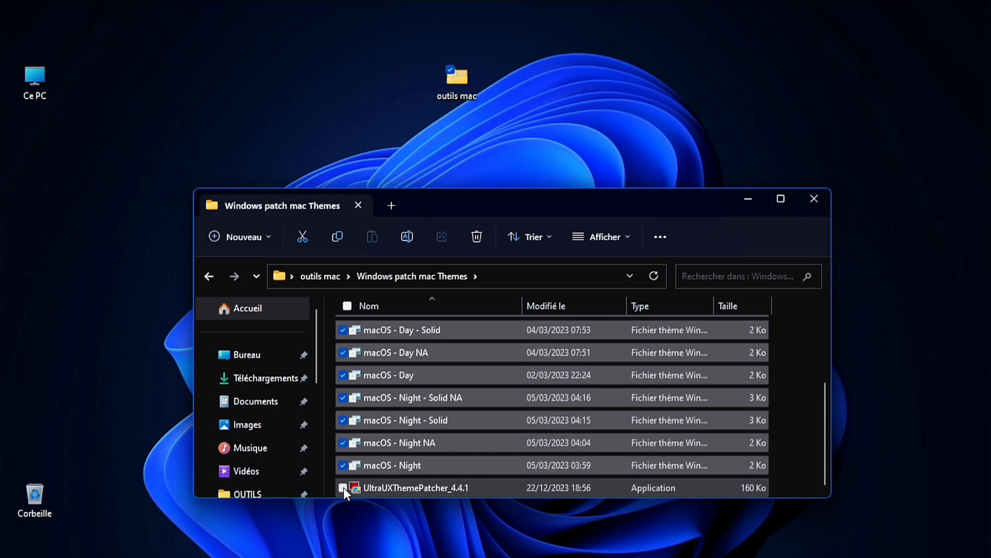
right_click(517, 371)
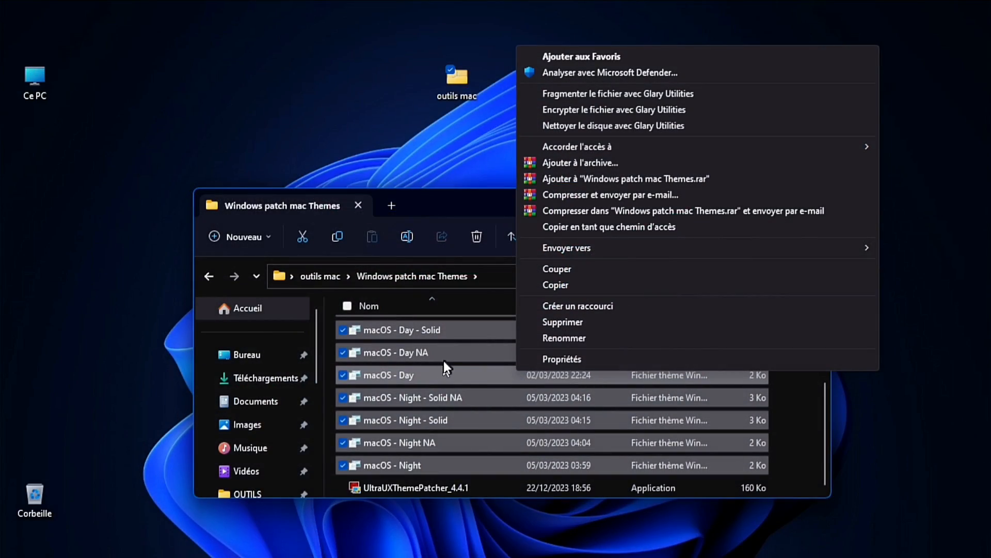
click(551, 287)
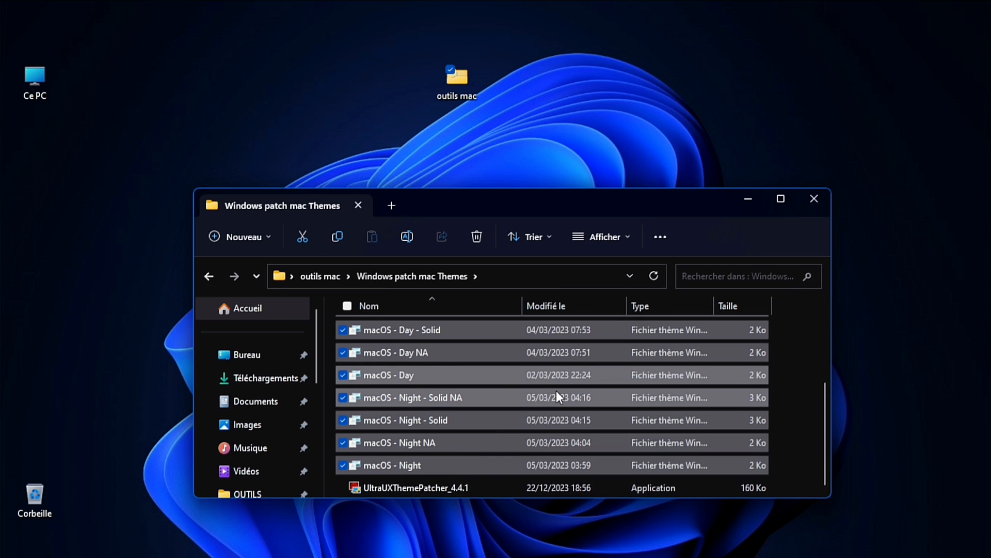
Paste the copied macOS theme files into C:\Windows\Resources\Themes
click(277, 277)
key(F4)
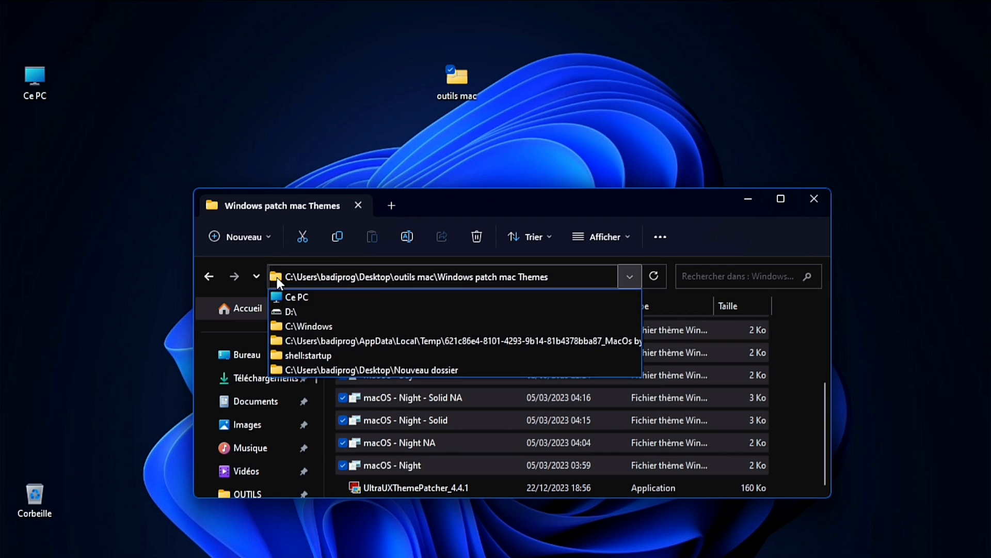
click(290, 299)
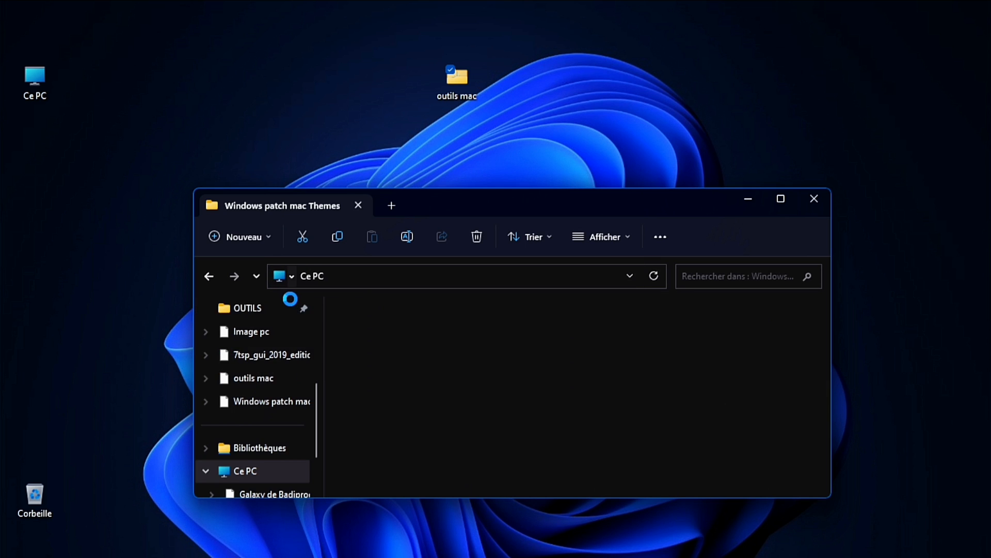
double_click(540, 344)
double_click(371, 439)
drag(825, 316, 825, 393)
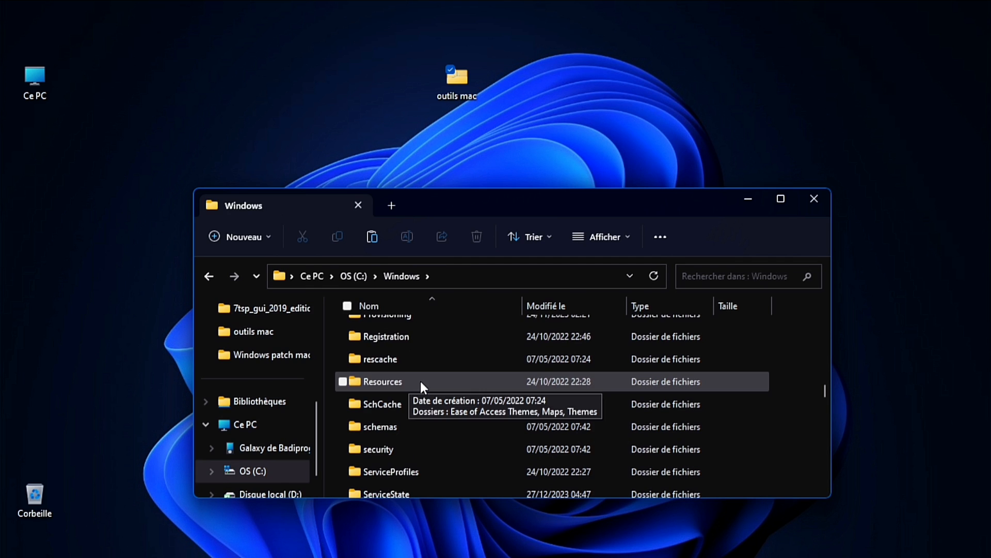
double_click(420, 381)
double_click(408, 371)
right_click(802, 348)
click(840, 451)
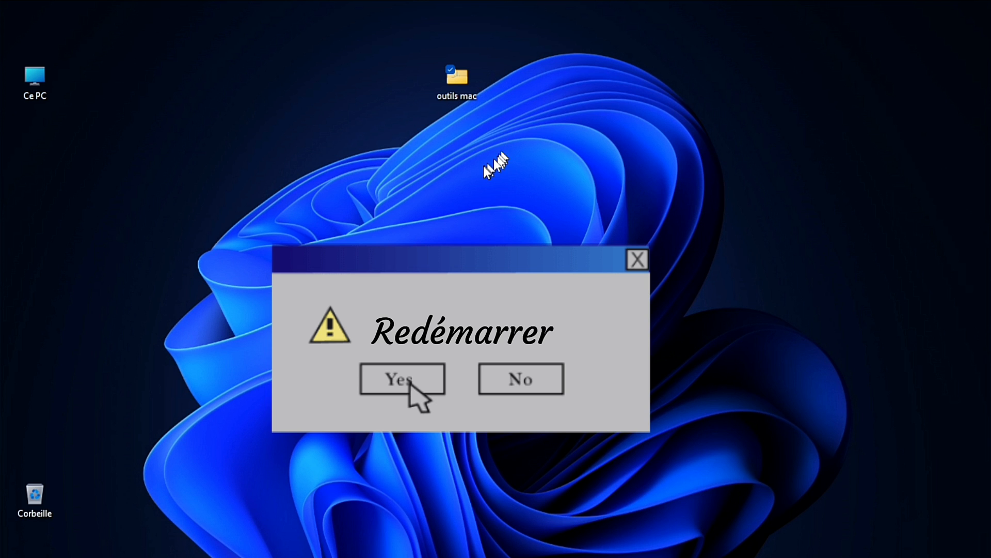
Apply the macOS - Night Solid NA theme from Personalization settings and close the settings
right_click(484, 163)
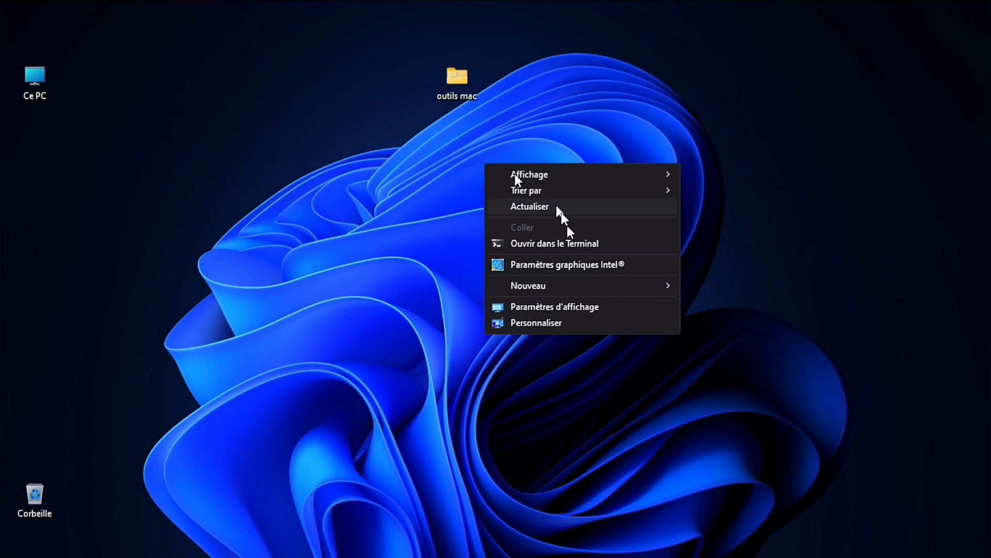
click(540, 324)
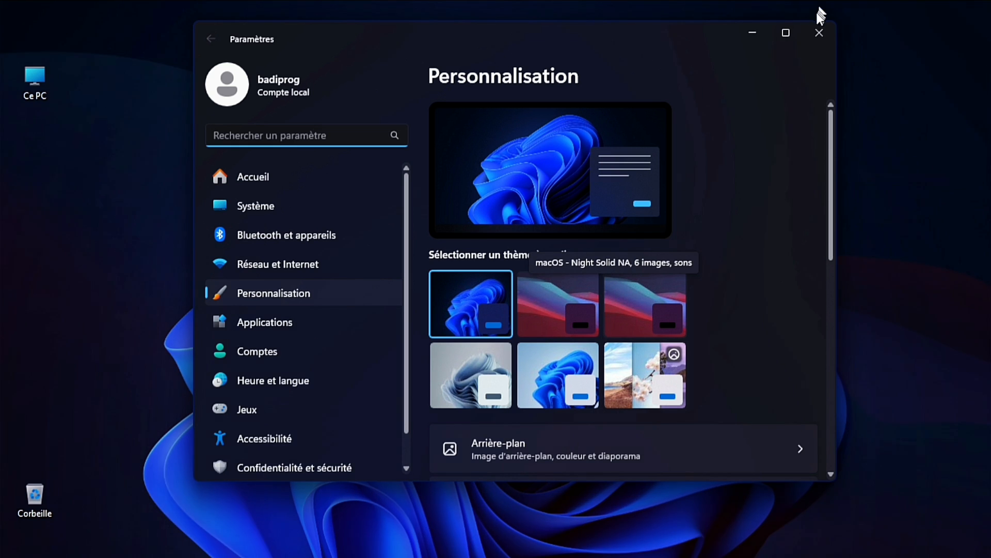
click(819, 33)
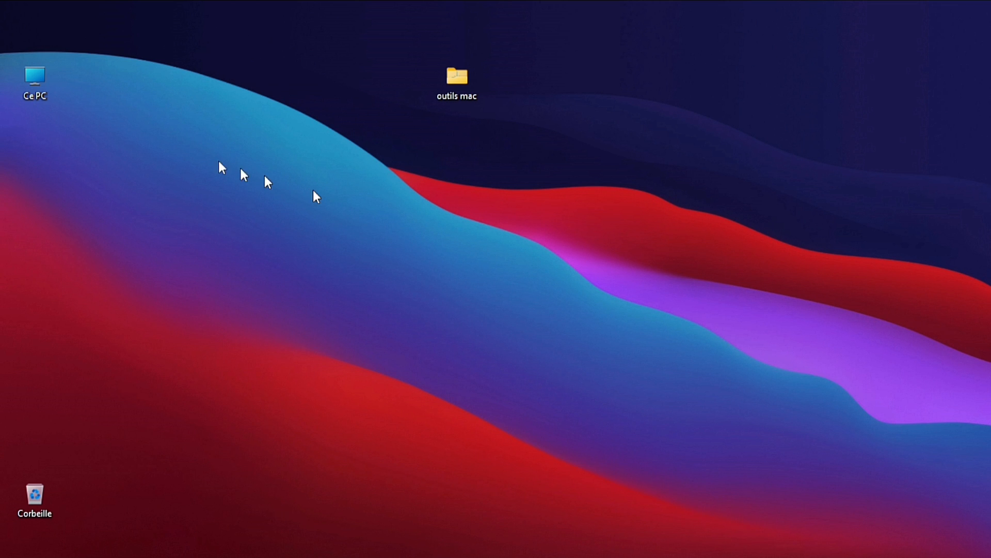
Open This PC to check the restyled File Explorer window, then close it
double_click(46, 80)
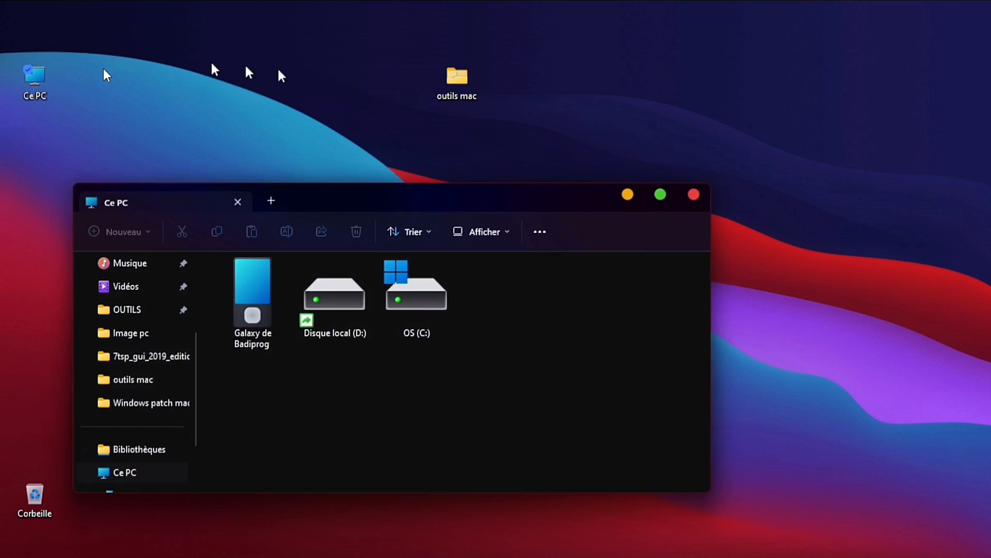
drag(476, 197, 525, 144)
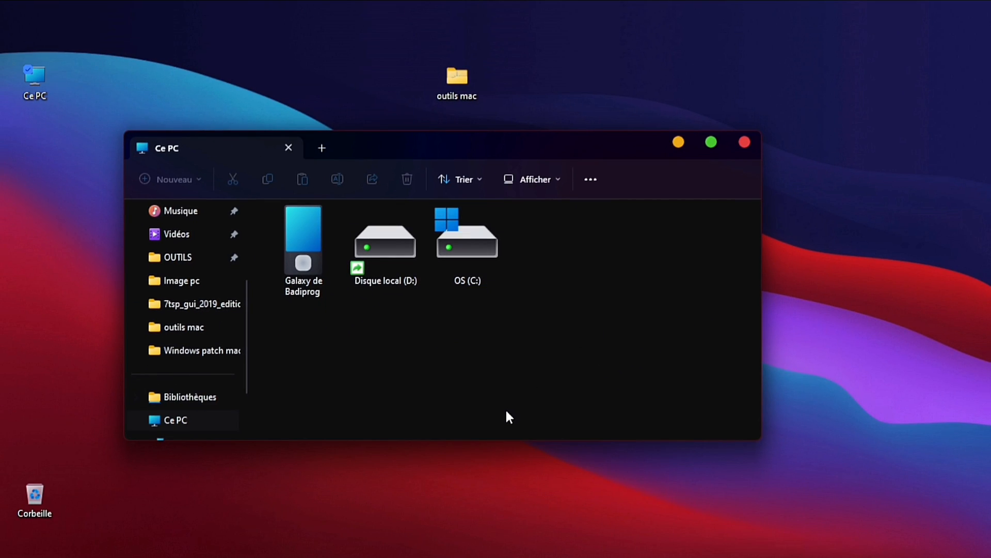
click(744, 142)
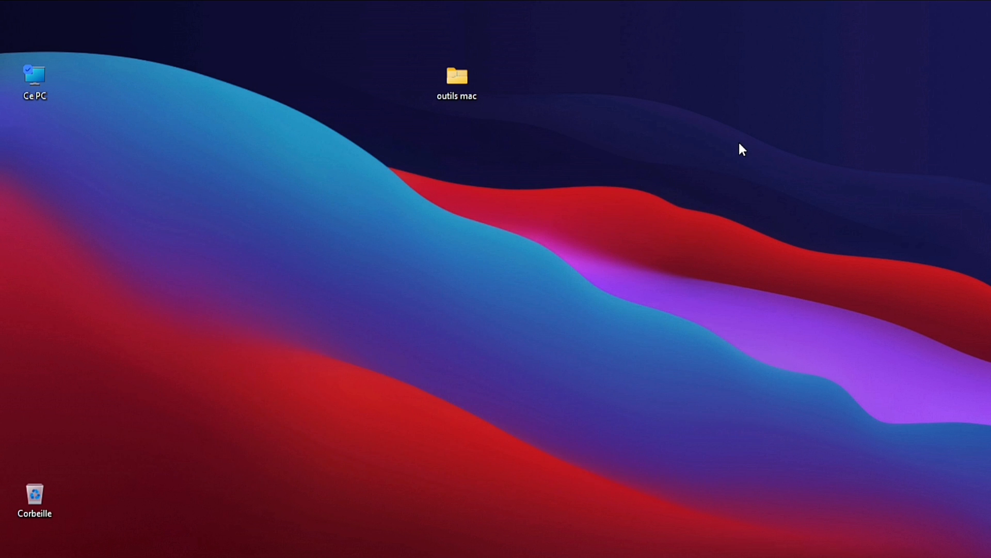
Install StartAllBack 3.7.2 for the current user only and choose the 7 Remastérisé theme
double_click(461, 82)
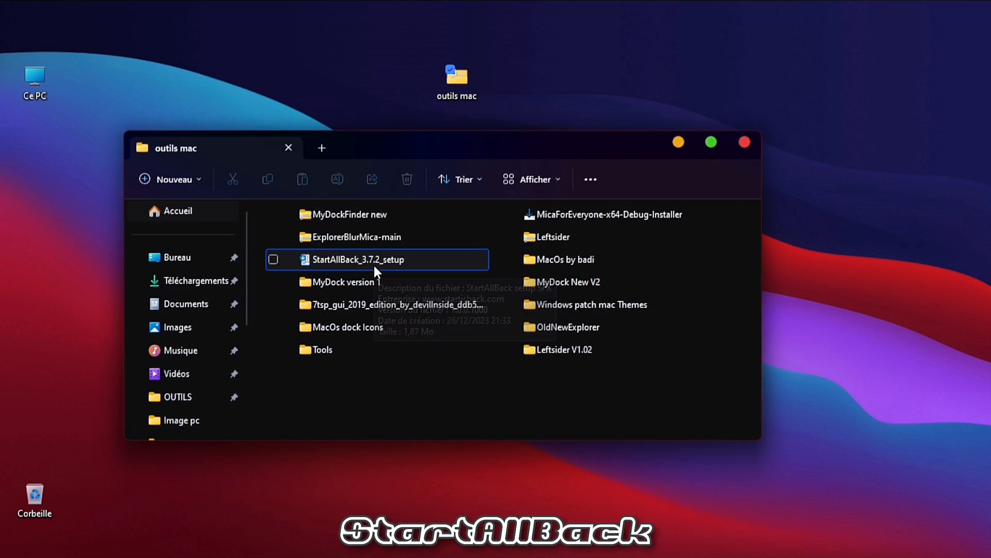
double_click(363, 260)
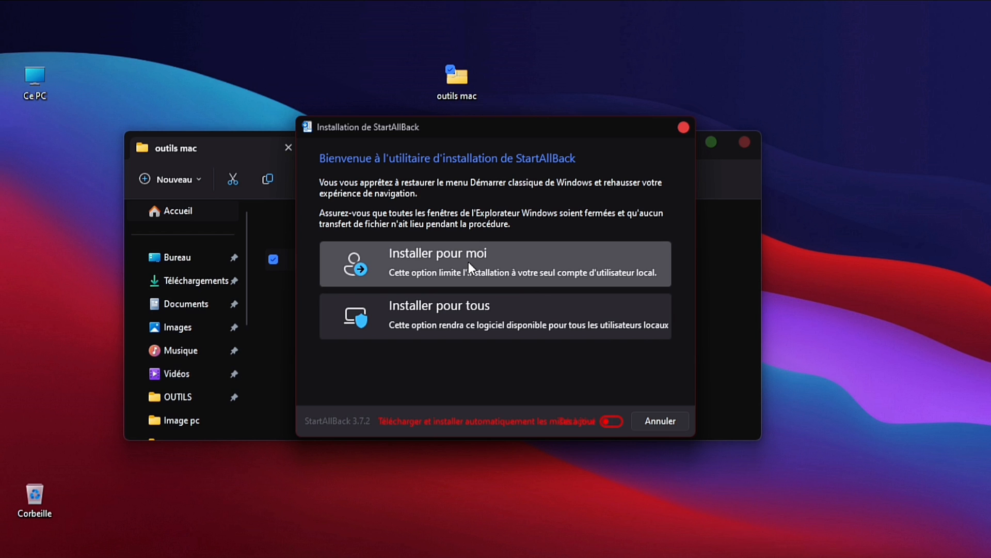
click(468, 261)
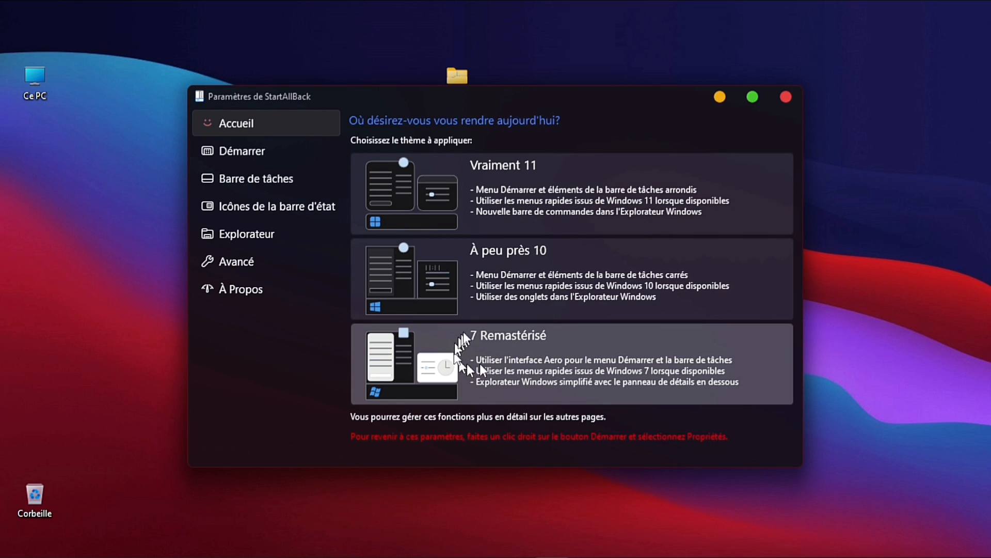
click(504, 351)
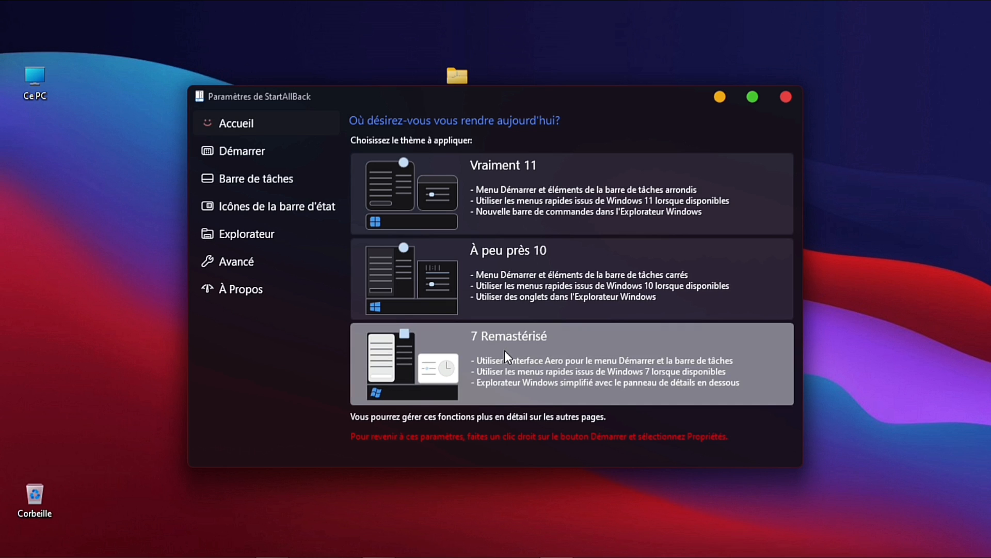
In StartAllBack's Explorer settings, turn off the classic search box and apply the system accent colour to all elements
click(298, 239)
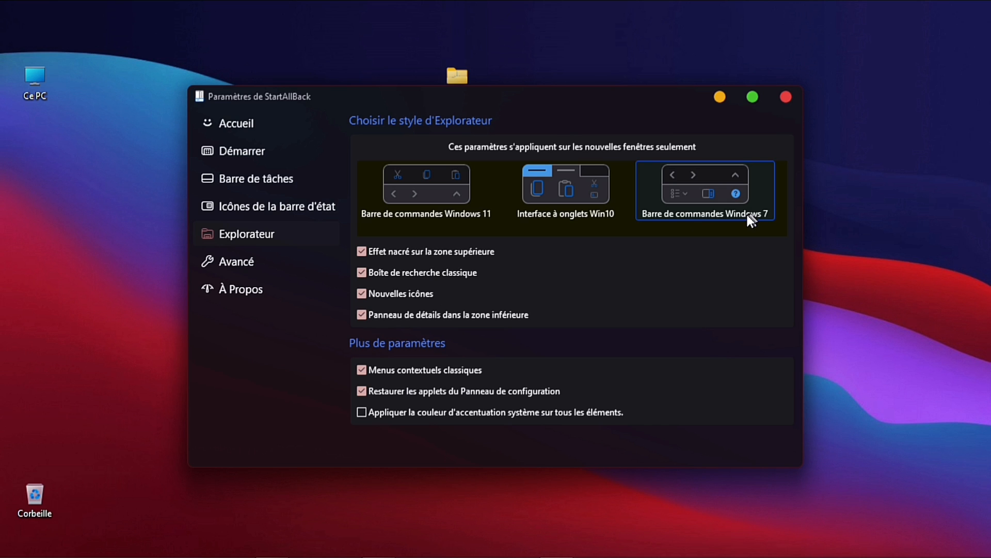
click(362, 272)
click(362, 411)
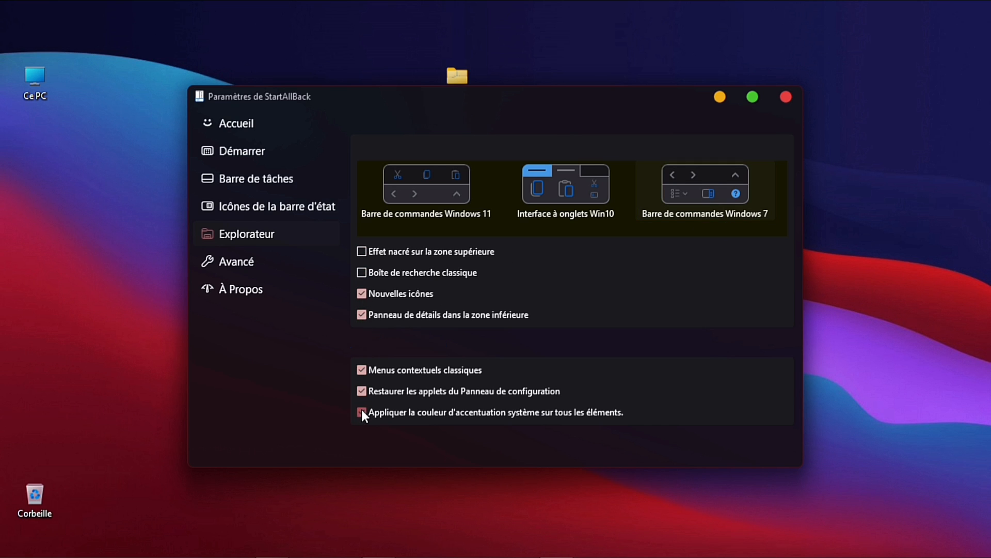
click(784, 96)
Open This PC to check the new Explorer style, then close it
double_click(45, 82)
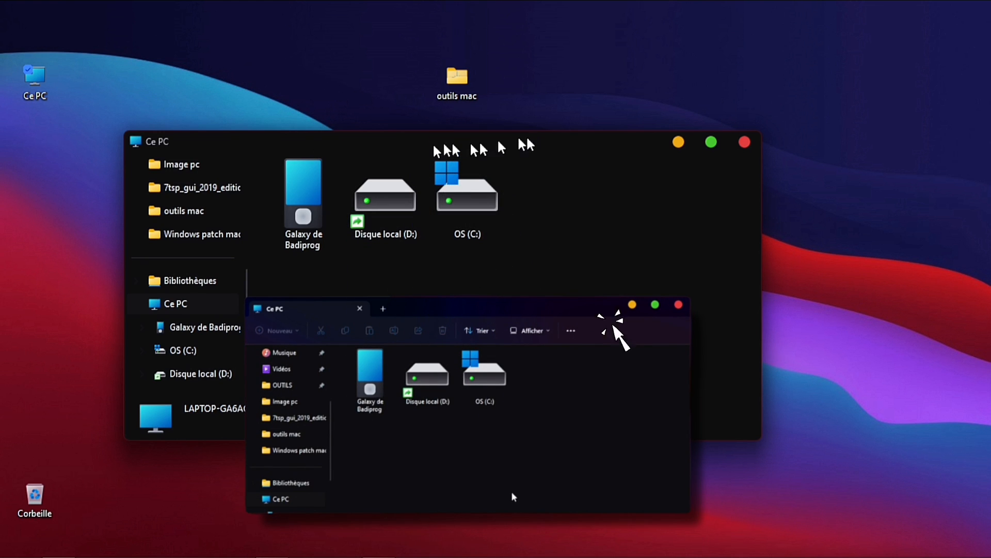
click(744, 142)
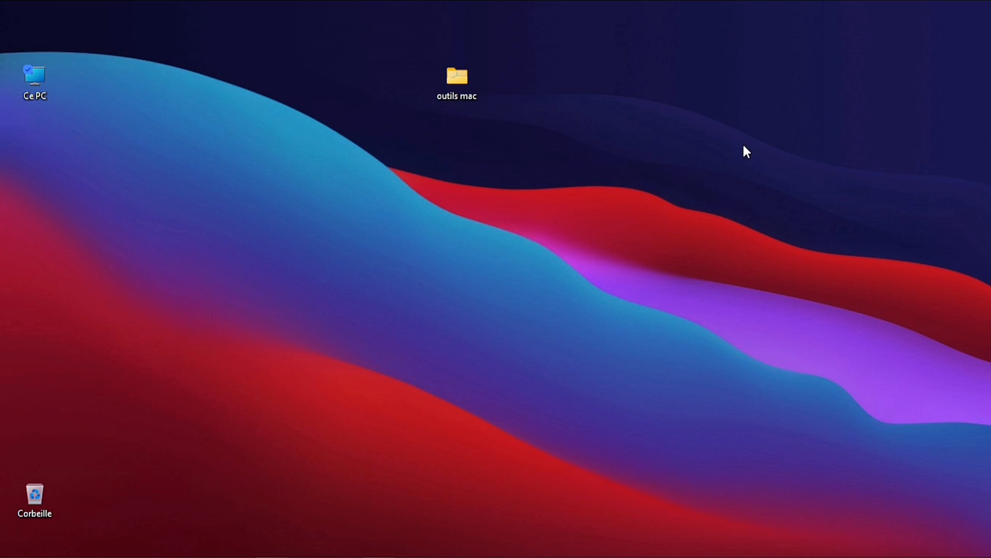
Copy the OldNewExplorer folder from outils mac
double_click(463, 89)
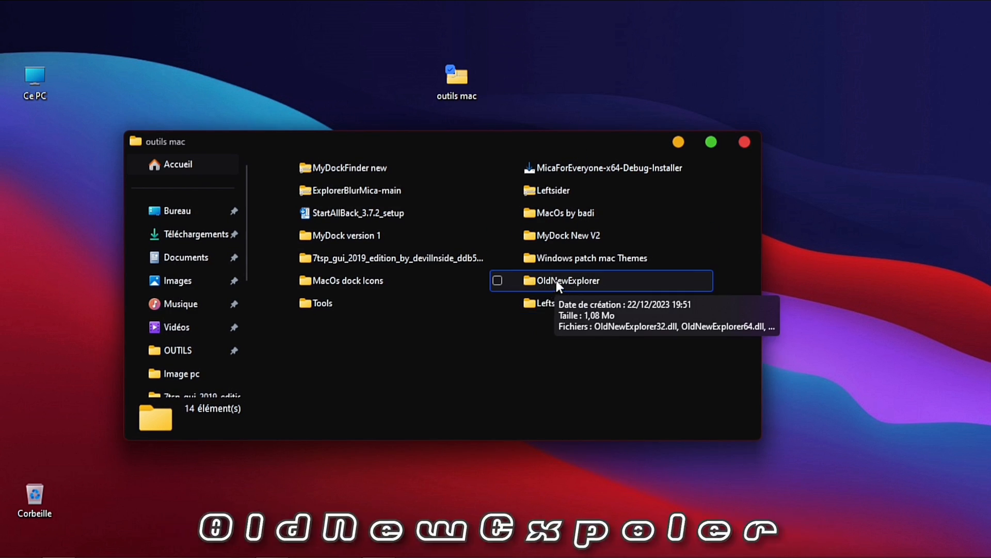
click(588, 280)
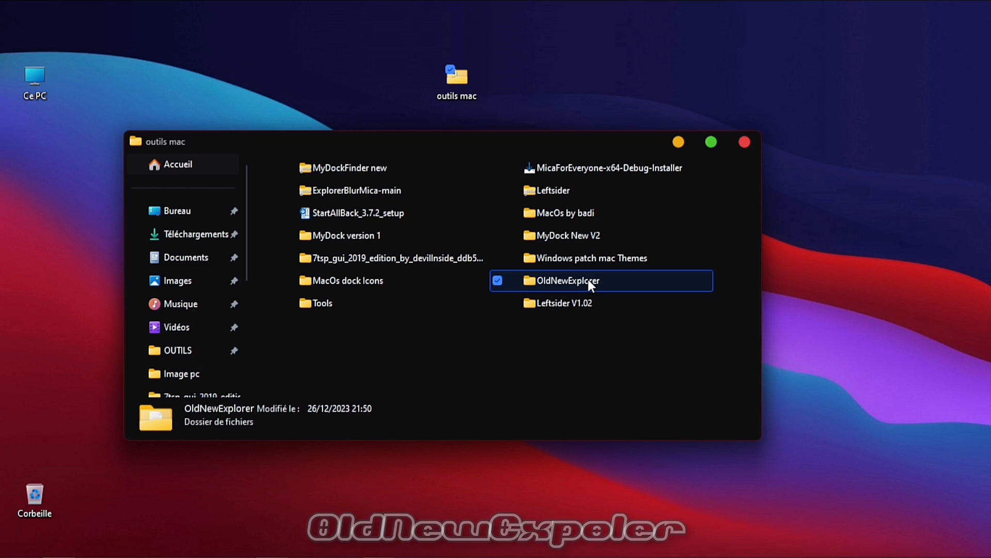
right_click(588, 280)
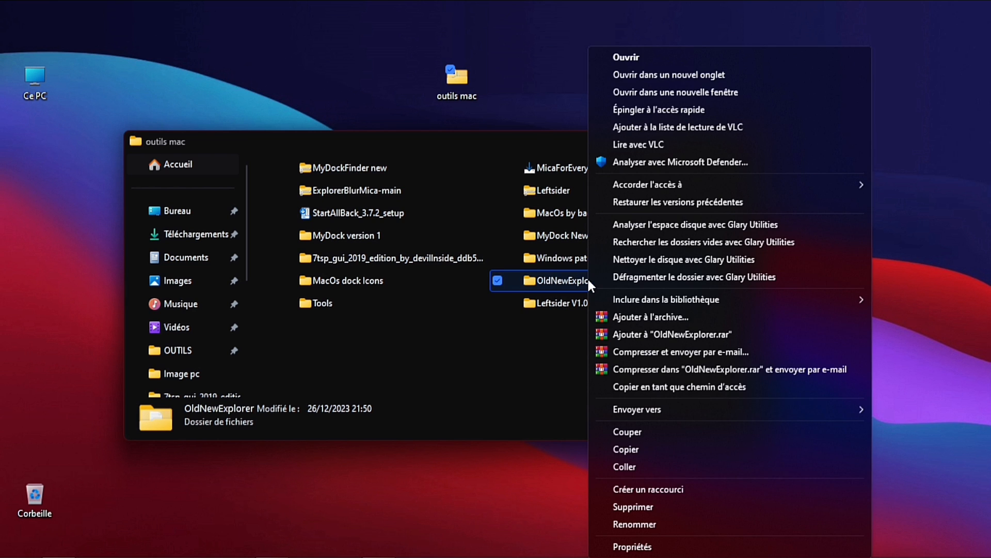
click(649, 449)
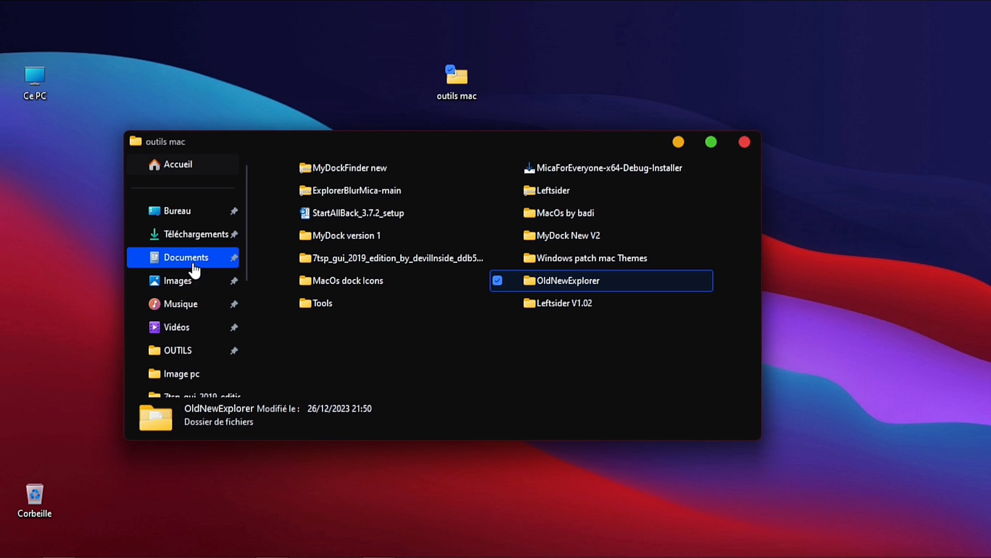
Paste the copied OldNewExplorer folder into Documents
click(195, 259)
right_click(343, 321)
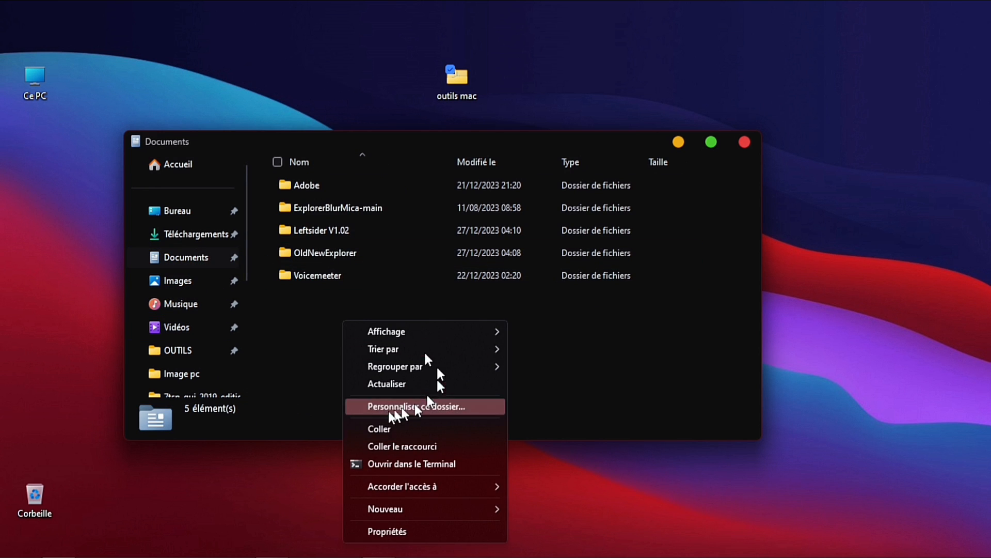
click(315, 339)
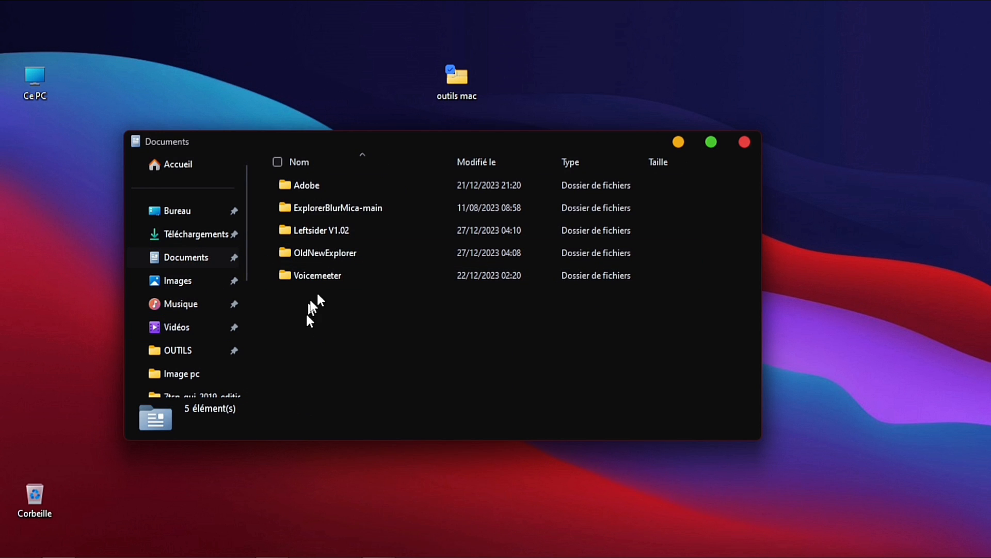
Open the OldNewExplorer folder and run OldNewExplorerCfg as administrator
double_click(346, 258)
right_click(347, 229)
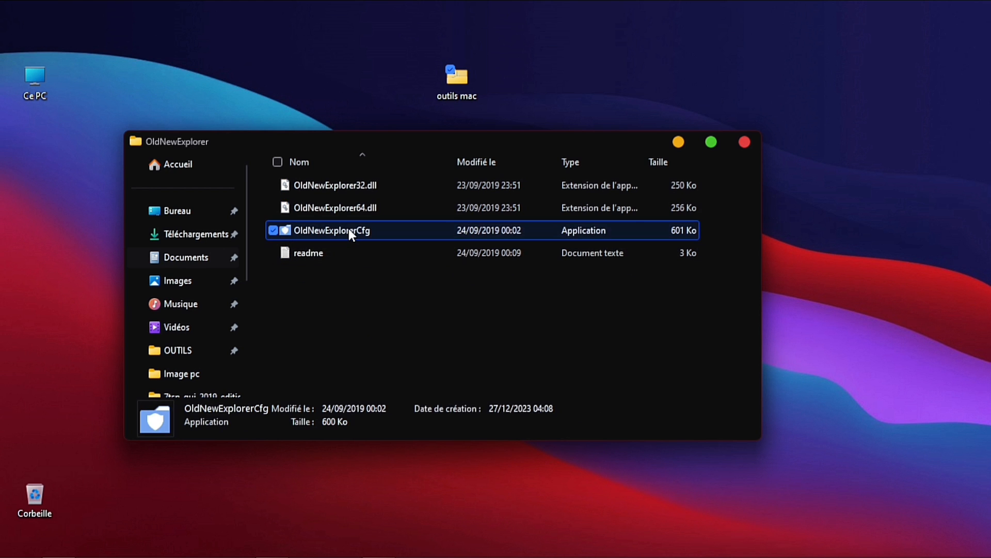
click(440, 79)
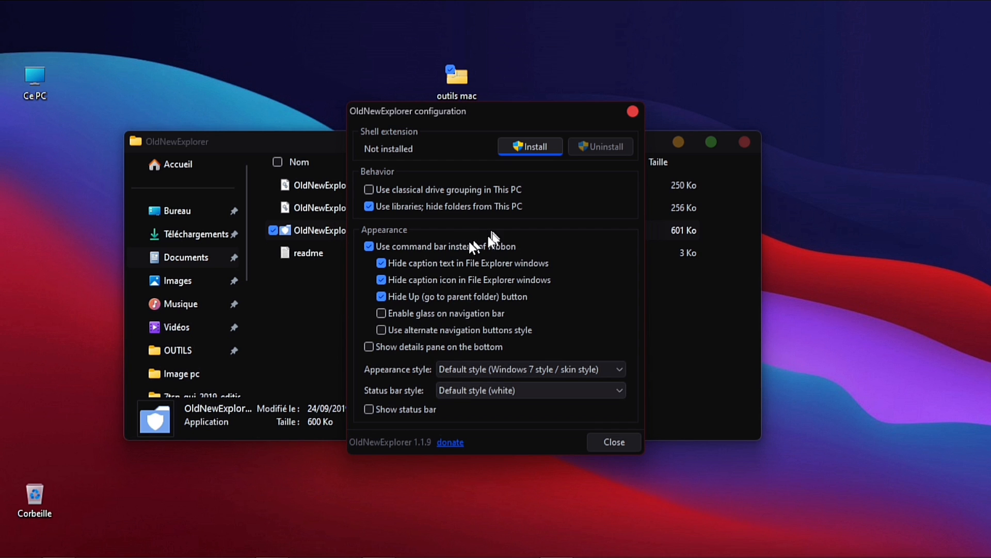
Enable classical drive grouping in This PC, install the OldNewExplorer shell extension, then close the configuration and folder windows
click(370, 191)
click(537, 145)
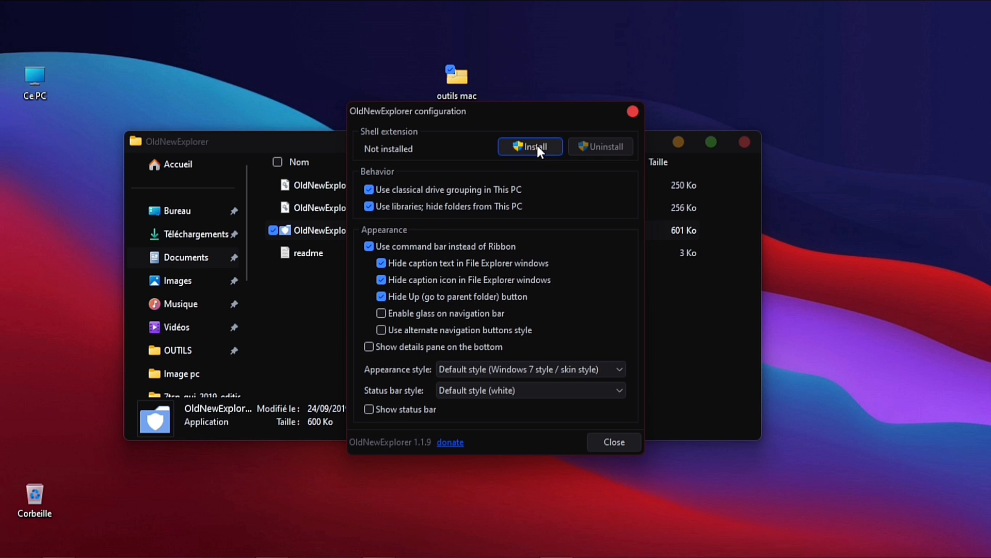
click(633, 111)
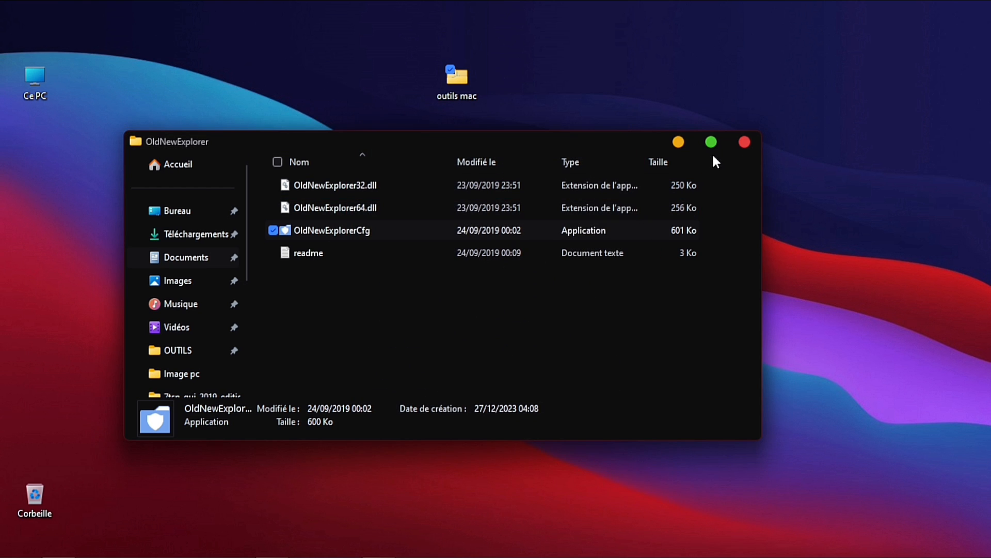
click(744, 142)
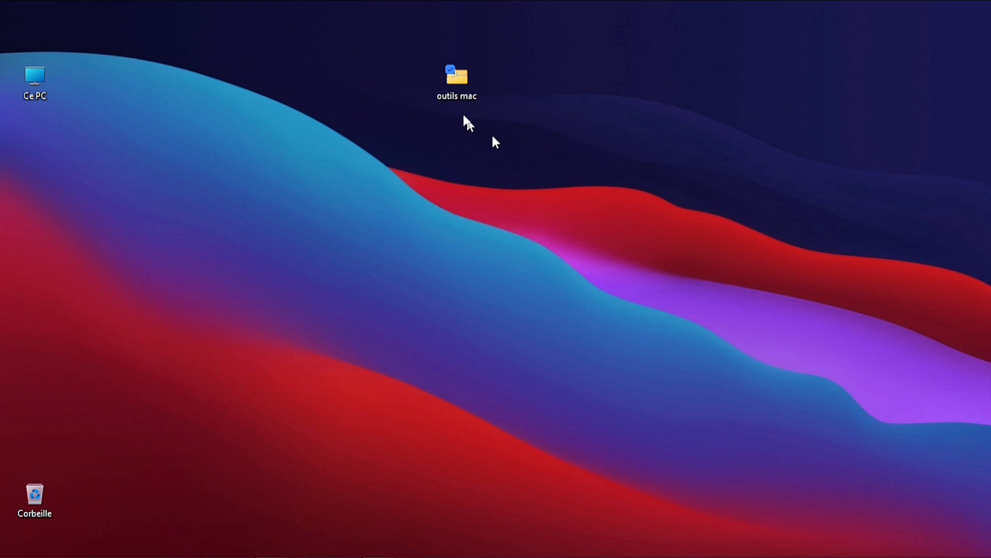
Open the outils mac folder and copy the Leftsider V1.02 folder
double_click(461, 85)
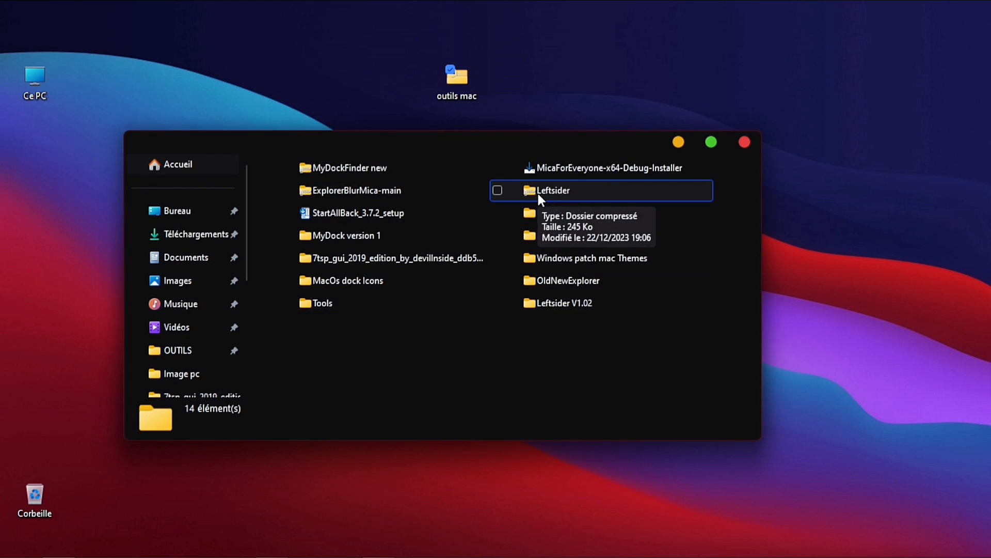
right_click(565, 303)
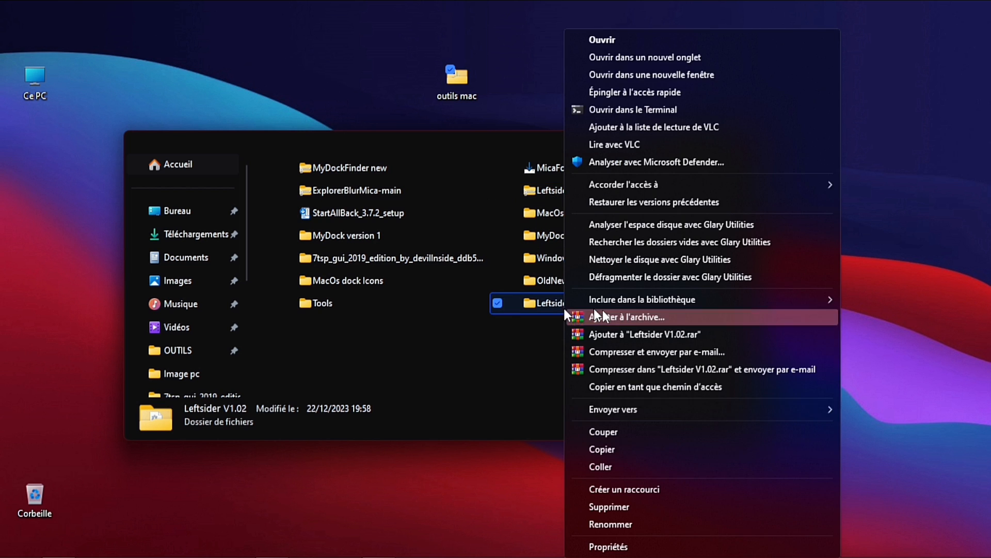
click(620, 449)
Paste the Leftsider V1.02 folder into Documents
click(191, 257)
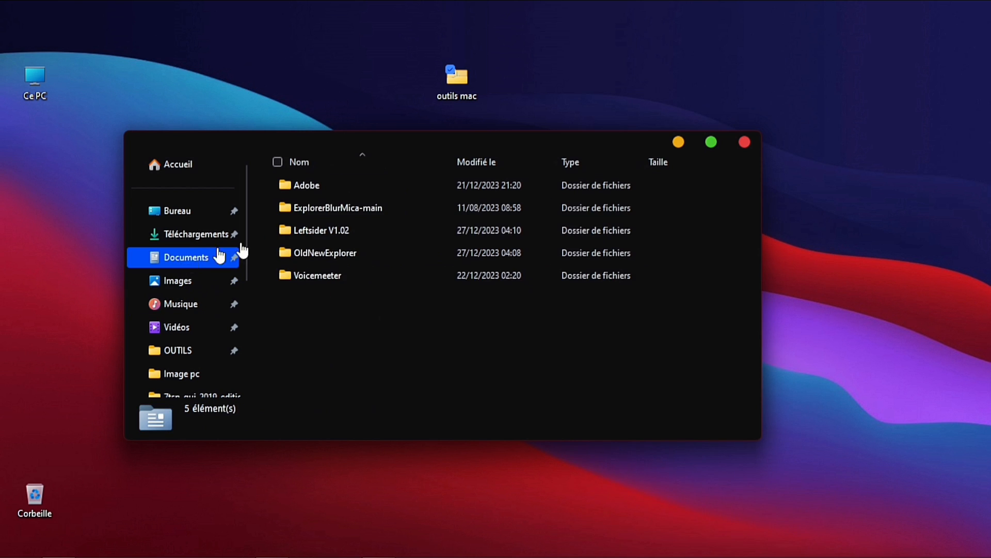
right_click(373, 300)
click(384, 227)
Open the Leftsider V1.02 folder and launch the leftsider application
double_click(384, 228)
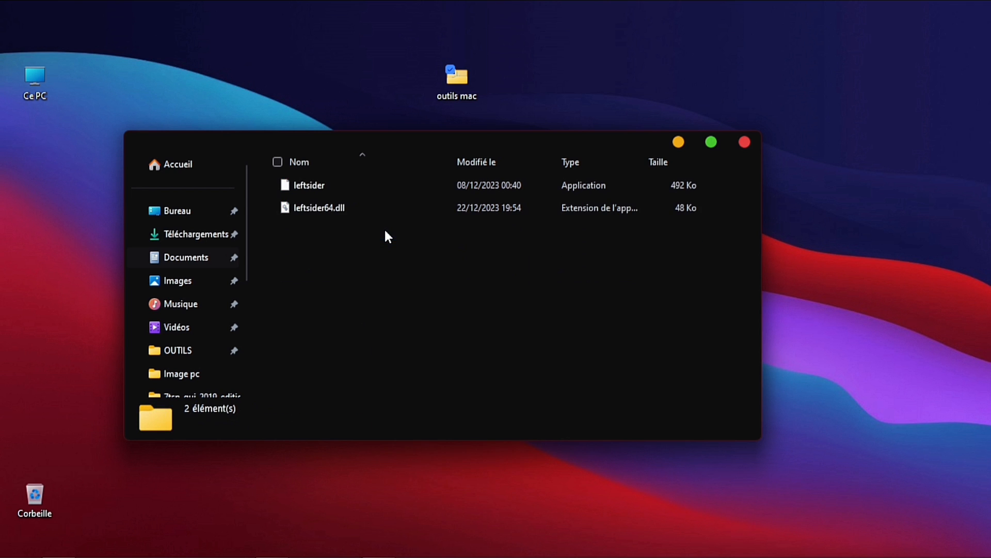
click(353, 184)
double_click(353, 186)
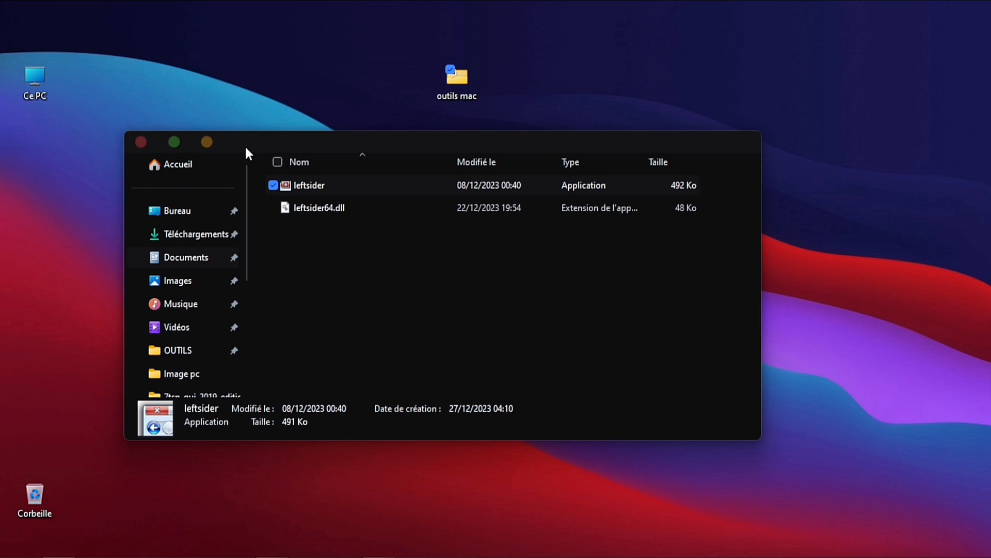
Open the Start menu
mouse_move(40, 546)
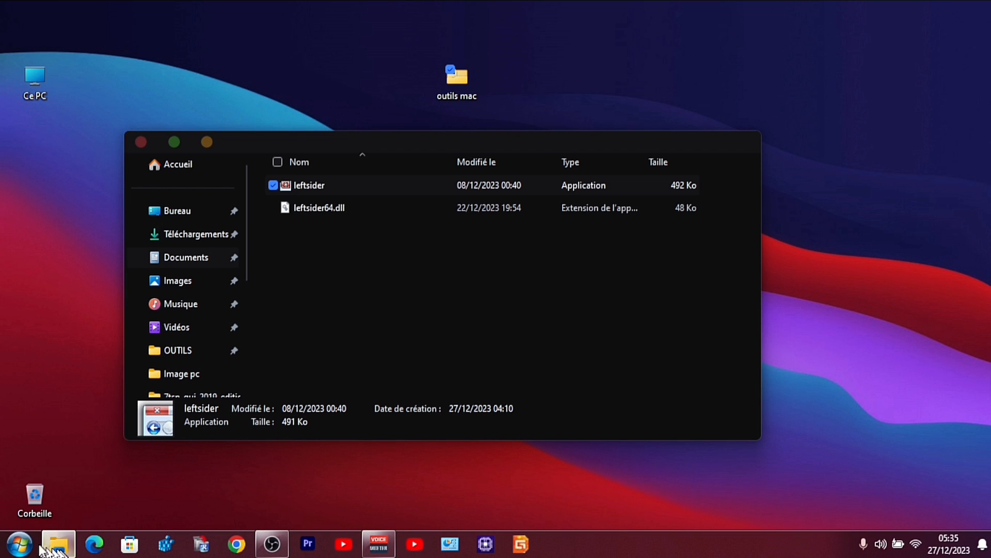
click(20, 544)
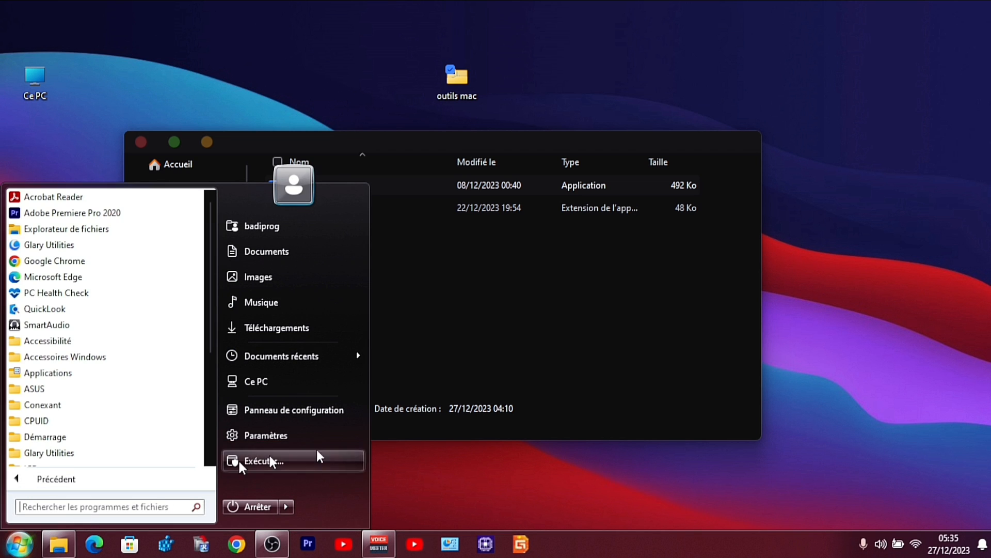
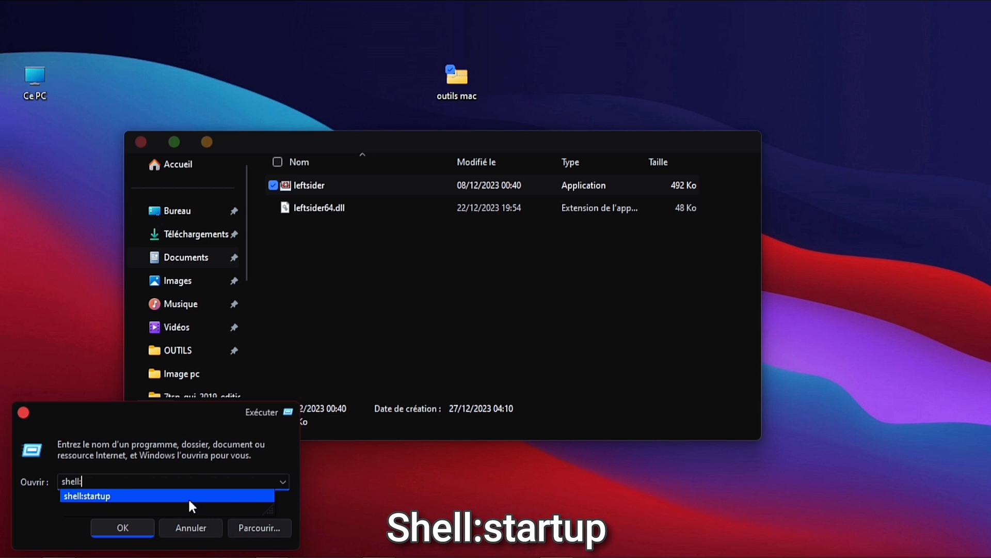
Open the shell:startup folder from the Run dialog
click(188, 498)
click(129, 525)
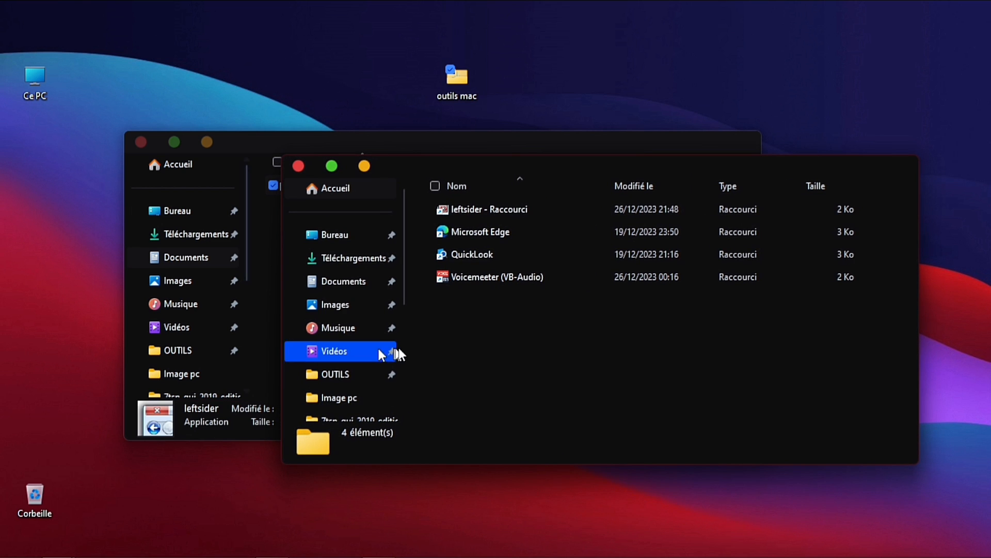
drag(505, 173, 628, 125)
Copy the leftsider application and paste it into the Startup folder
right_click(328, 188)
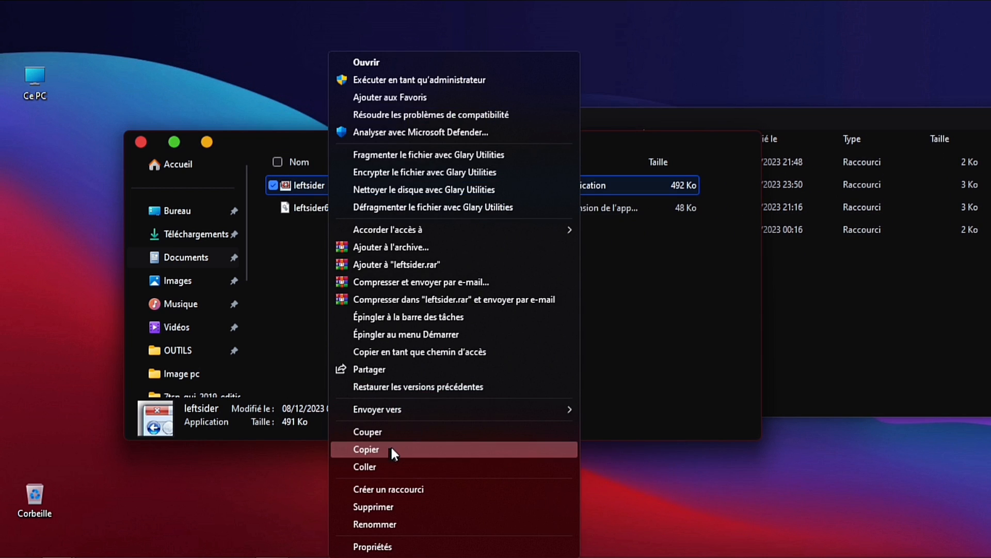
click(391, 449)
click(846, 310)
right_click(708, 308)
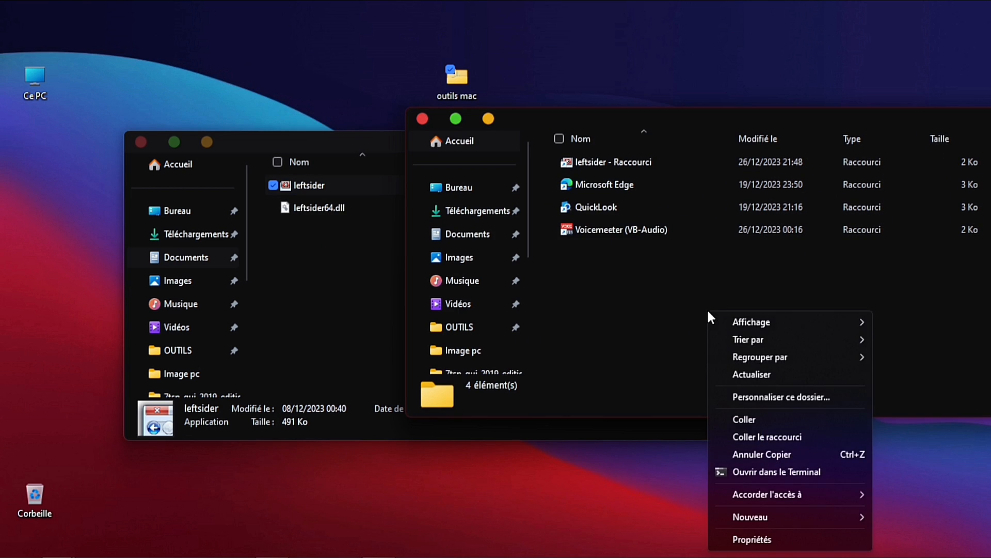
click(754, 419)
Close both File Explorer windows
drag(695, 119, 474, 137)
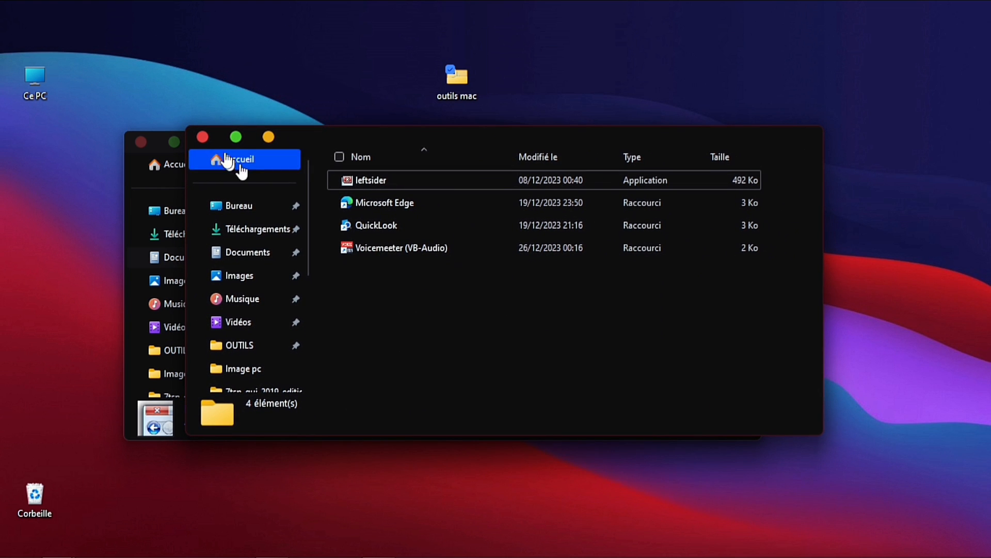
click(202, 136)
click(141, 141)
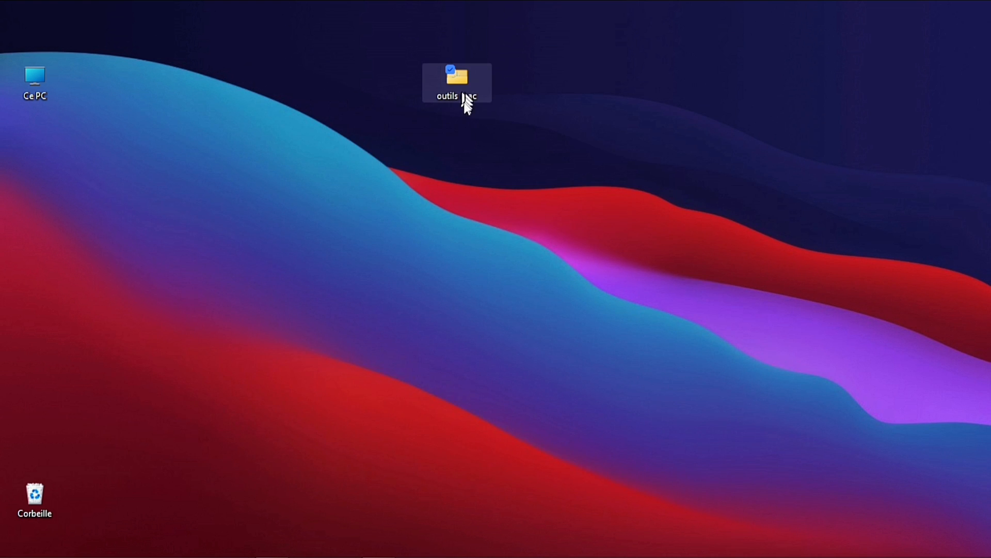
Open the 7tsp_gui_2019_edition folder in outils mac and launch 7tsp GUI v0.6(2019)
double_click(462, 78)
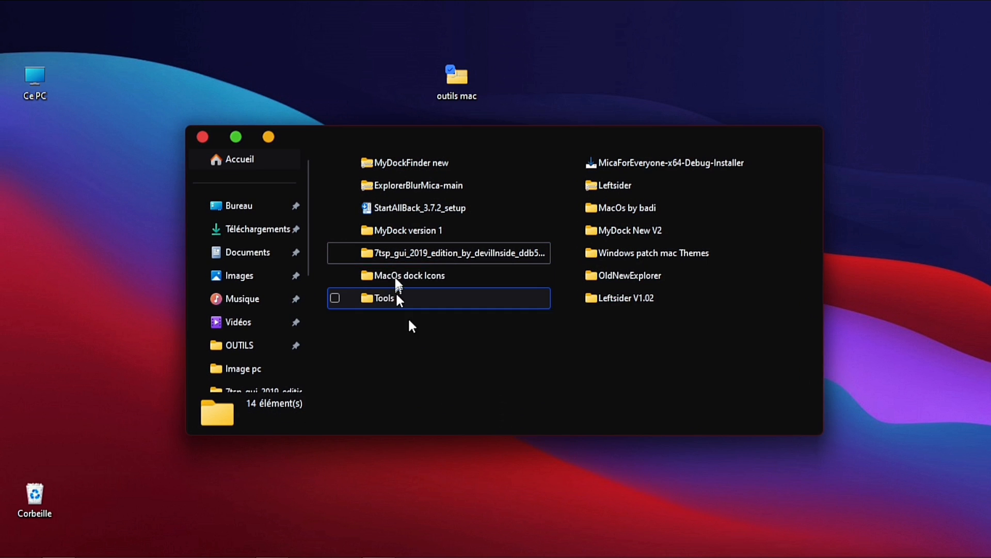
double_click(398, 252)
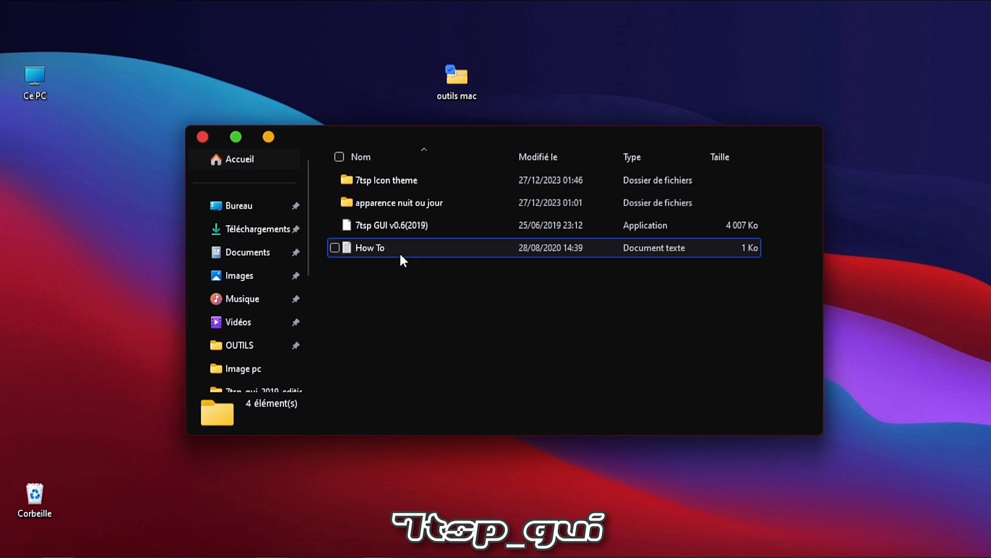
double_click(444, 225)
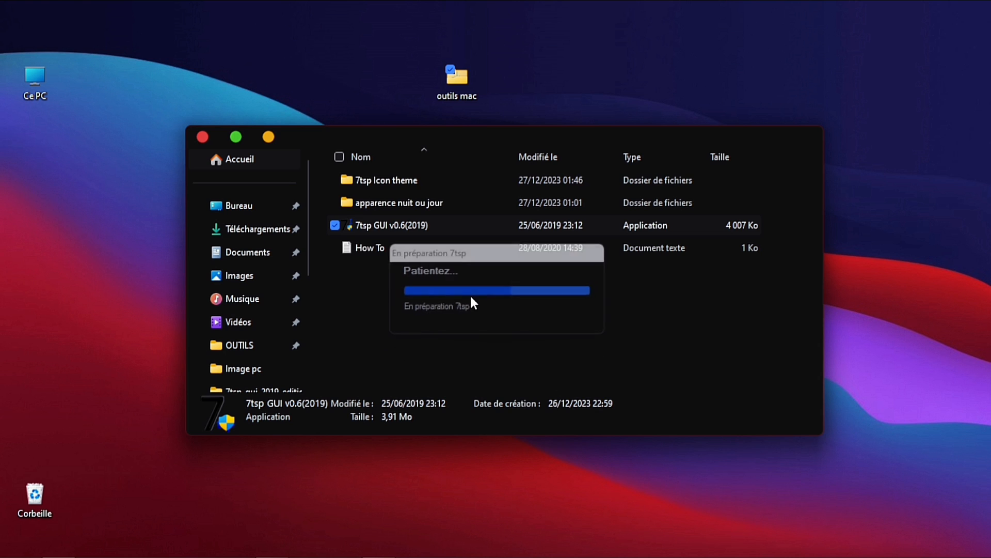
drag(512, 119, 736, 137)
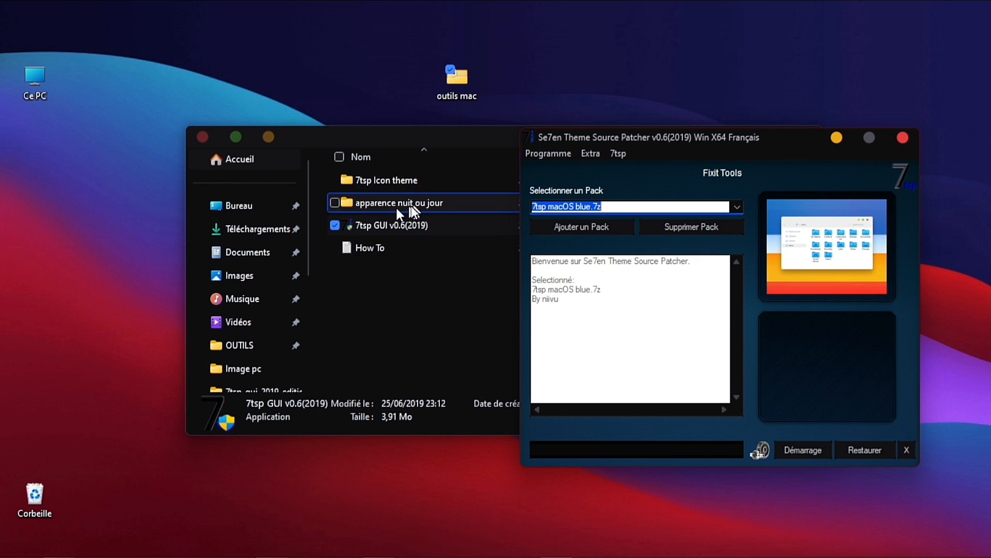
click(464, 141)
mouse_move(362, 230)
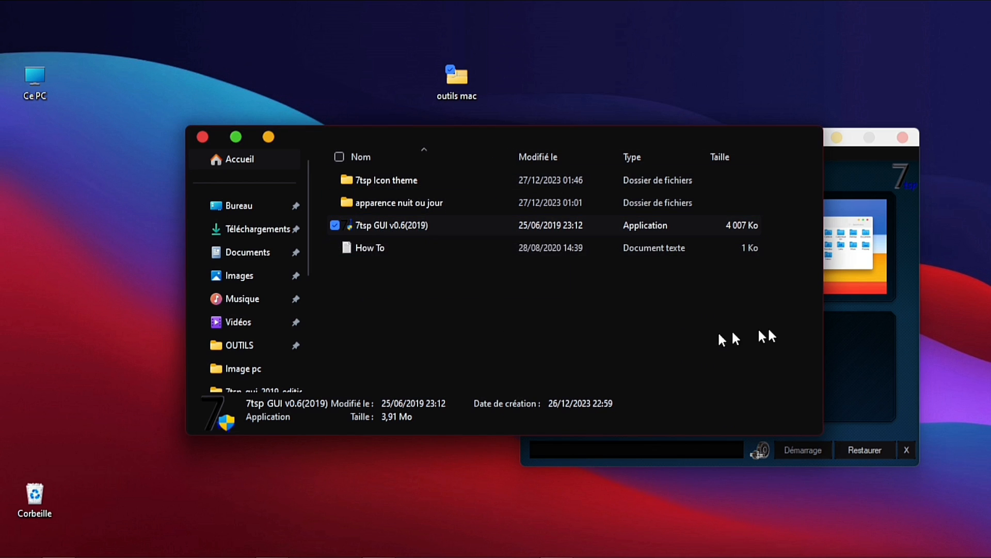
click(845, 328)
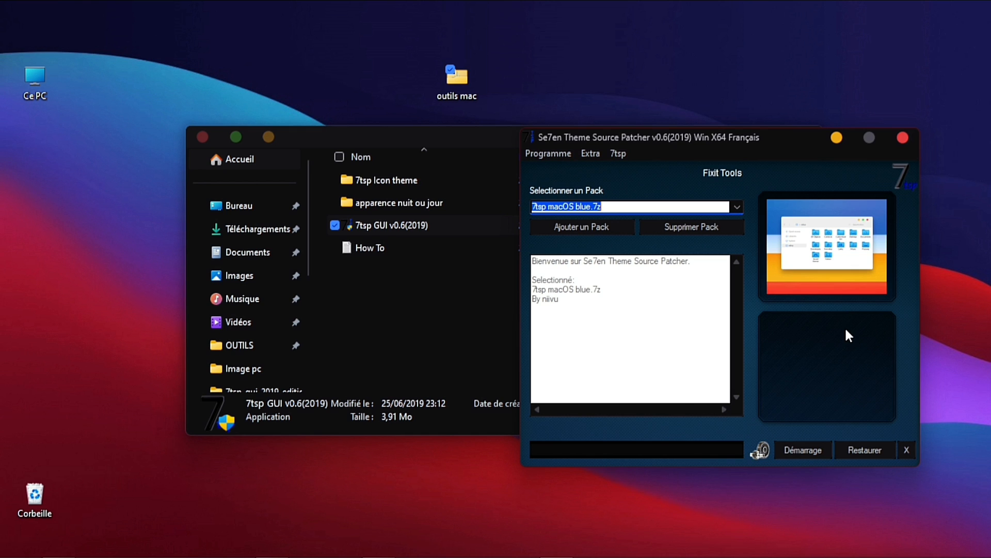
Add the 7tsp macOS blue pack from the 7tsp Icon theme folder in outils mac, replacing the existing pack
click(584, 228)
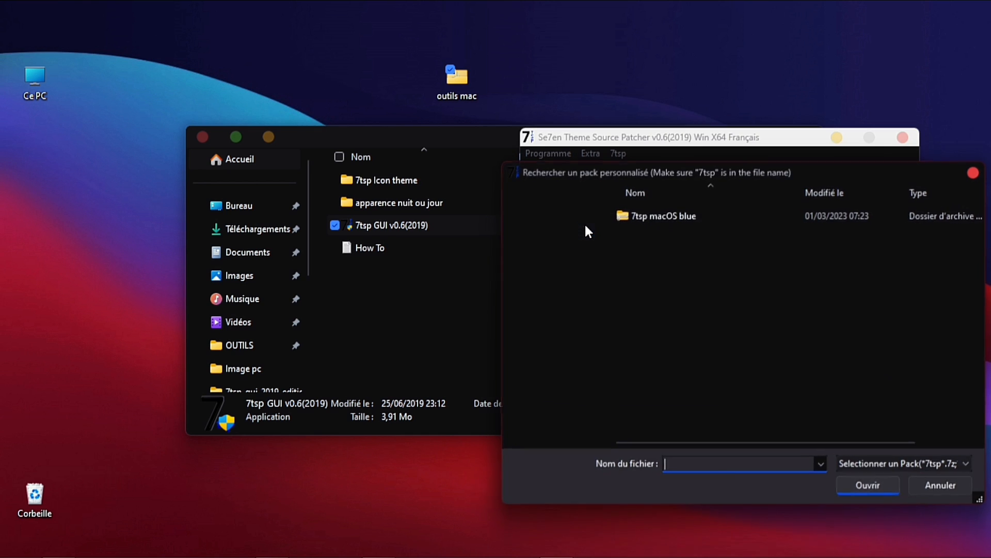
click(555, 405)
drag(597, 273, 596, 352)
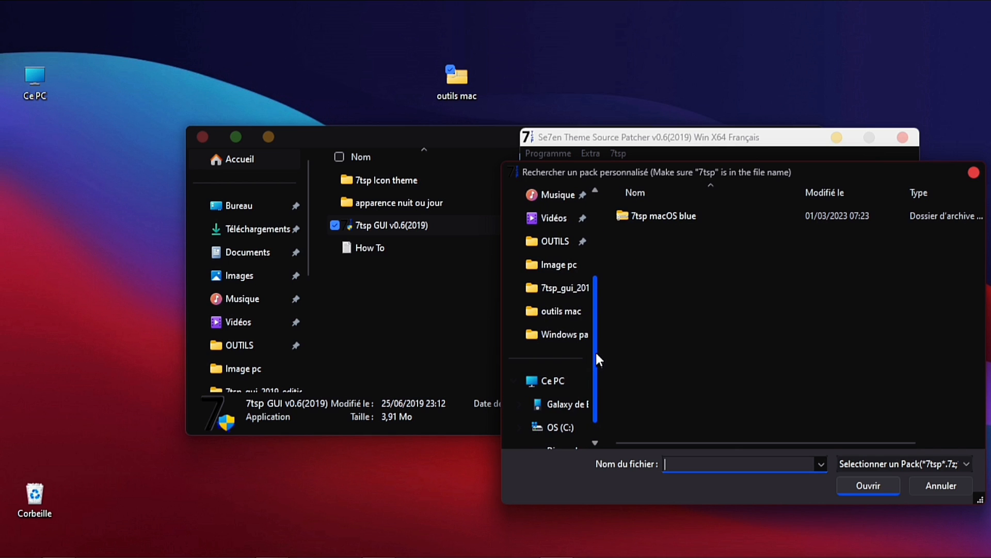
click(557, 314)
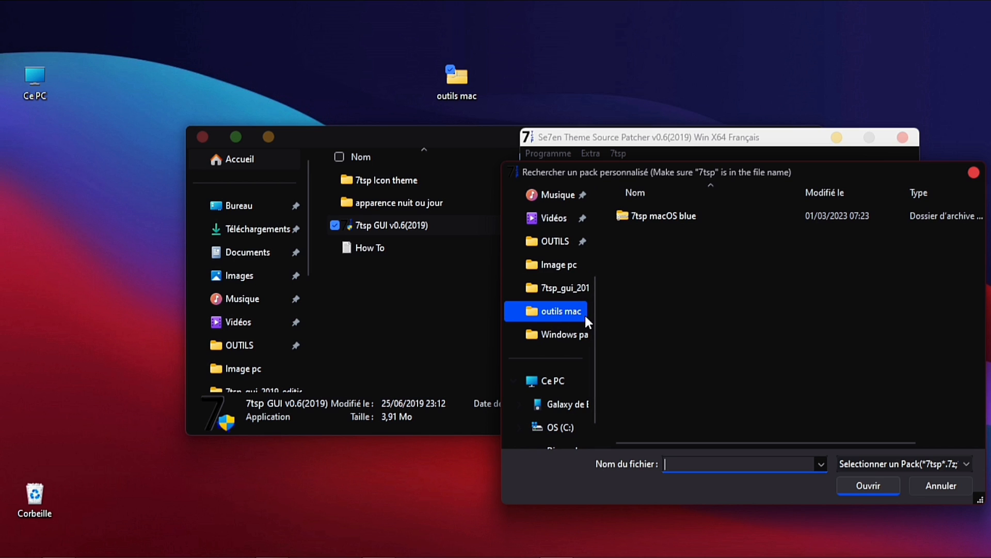
drag(596, 330, 606, 218)
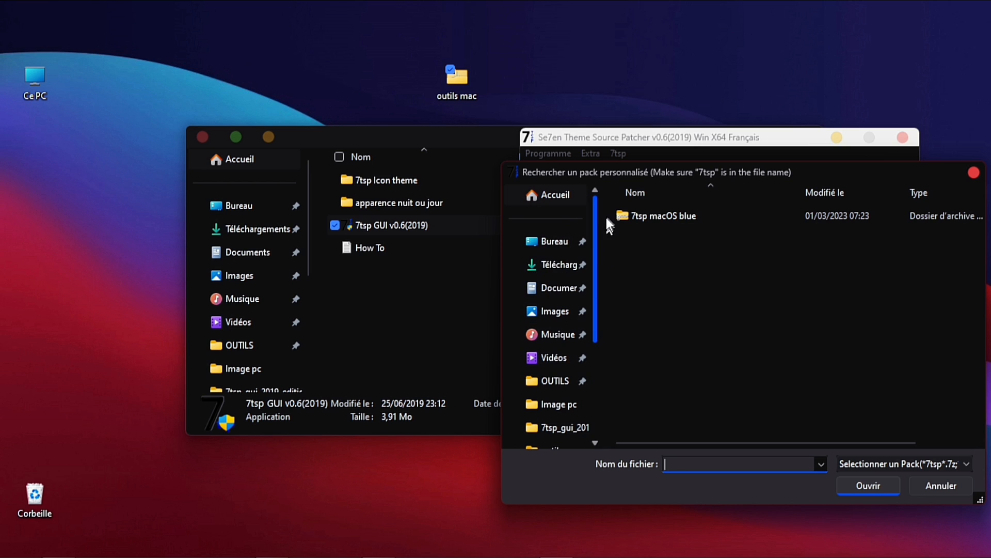
click(549, 242)
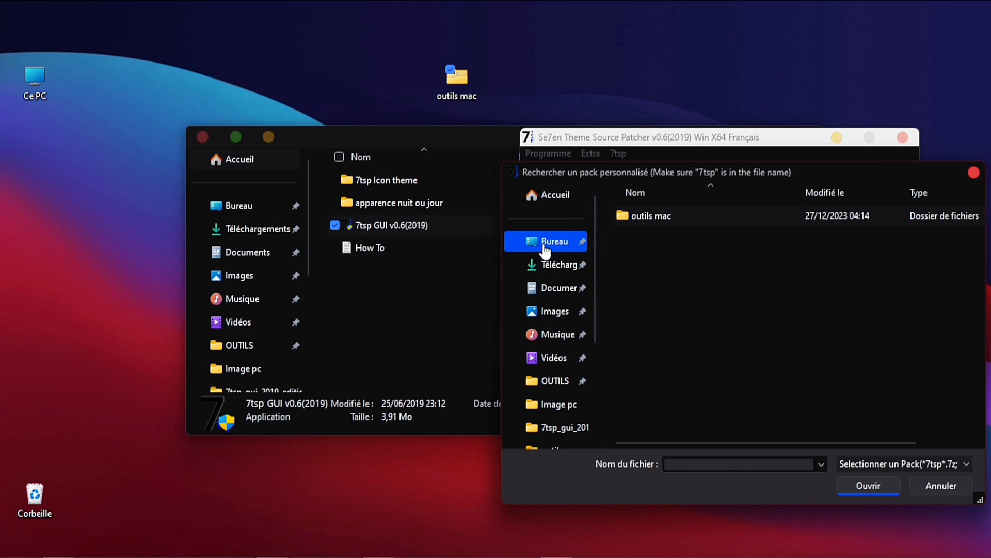
double_click(652, 215)
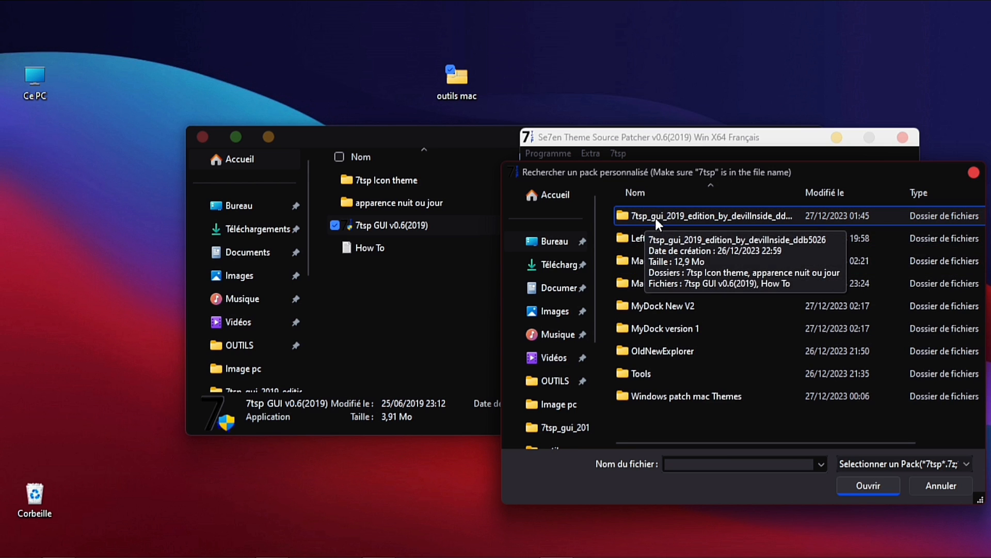
double_click(655, 217)
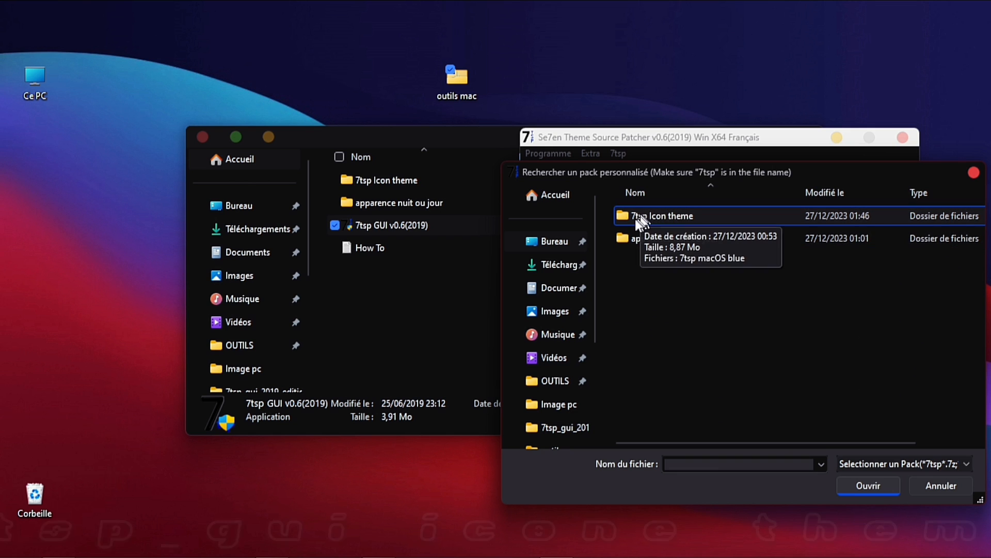
double_click(673, 217)
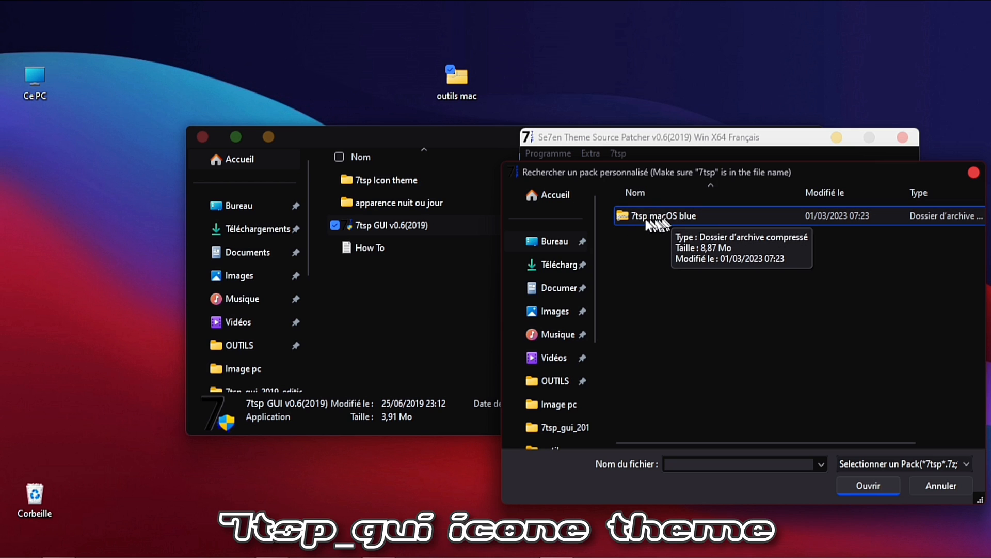
click(649, 216)
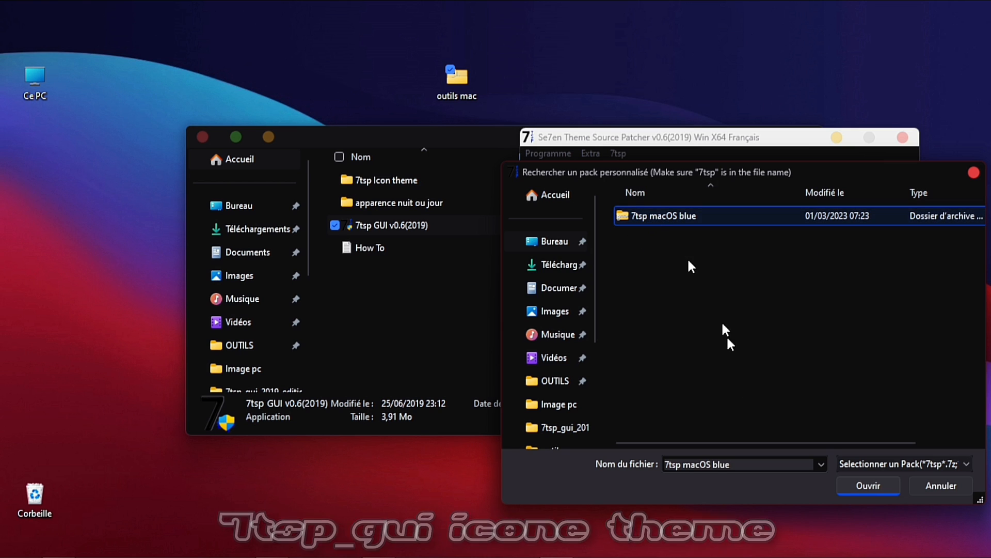
click(853, 482)
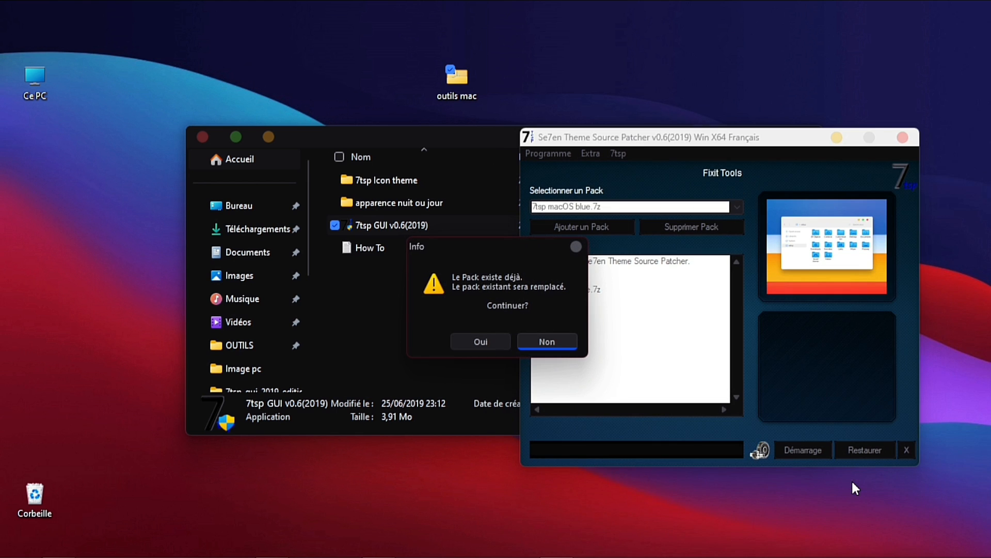
click(486, 337)
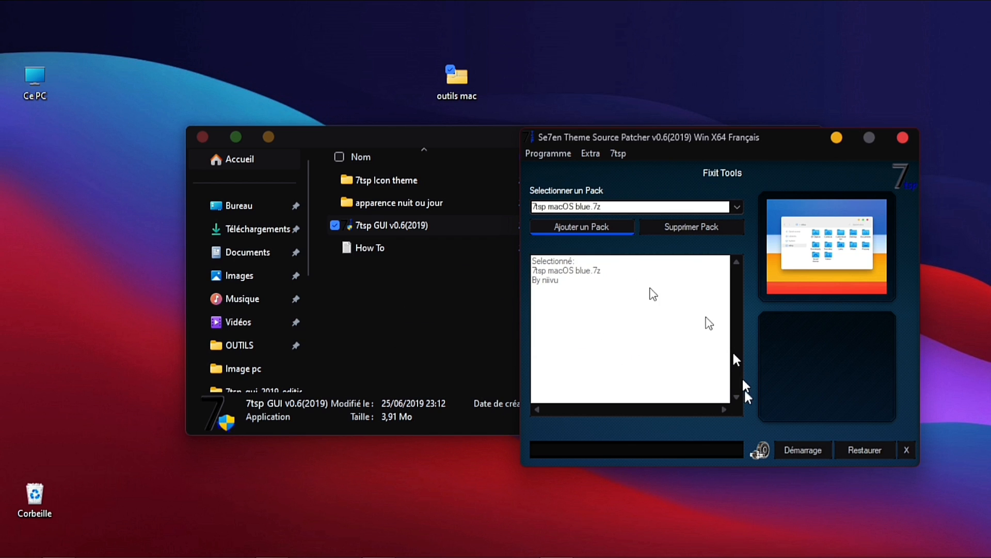
Start patching with the 7tsp macOS blue pack and restart Windows now
click(805, 451)
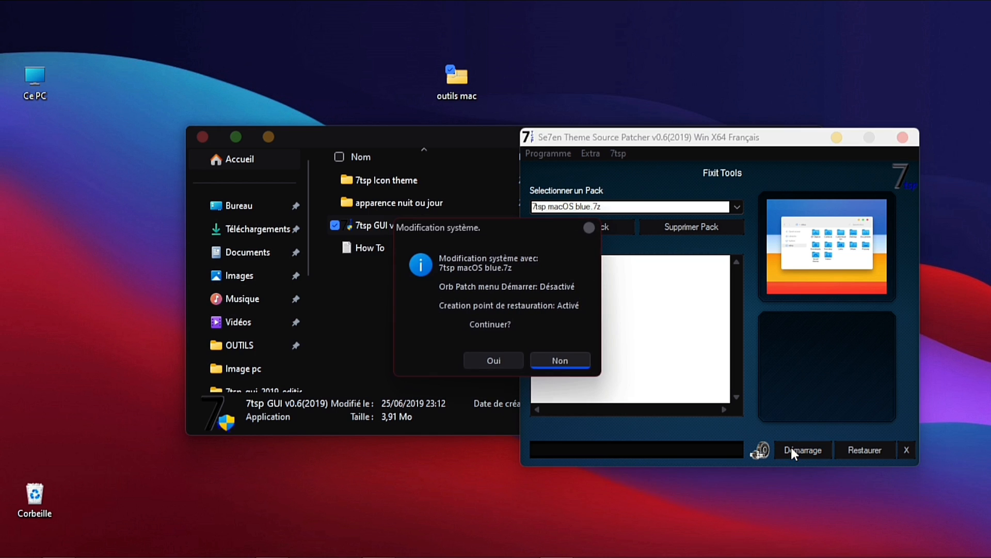
click(508, 357)
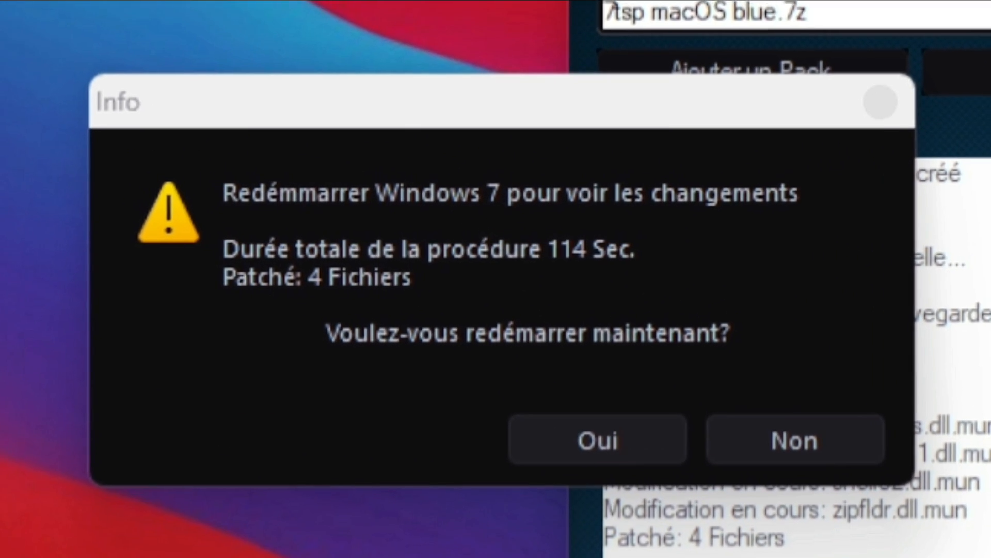
click(606, 442)
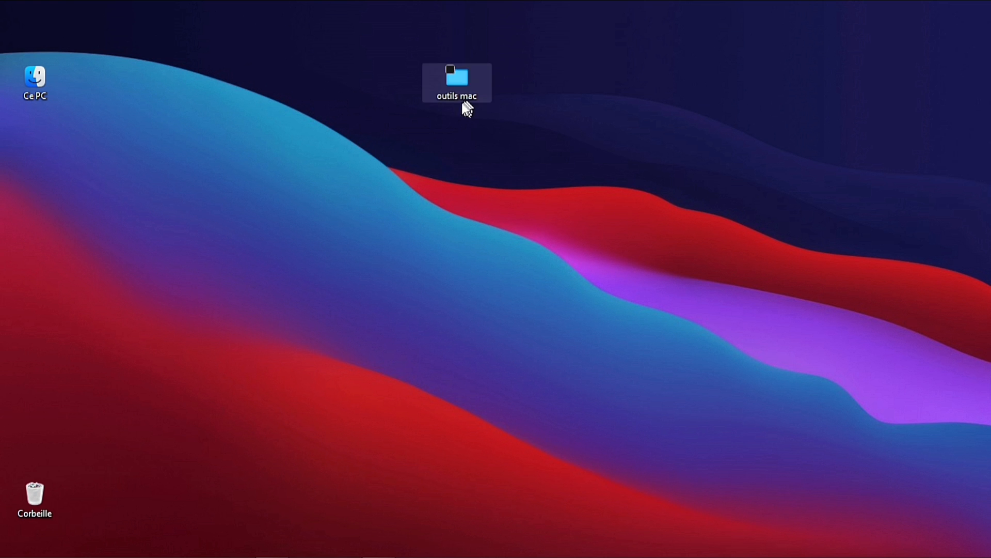
Browse File Explorer, This PC and the outils mac folder to inspect the new macOS icons
key(super+e)
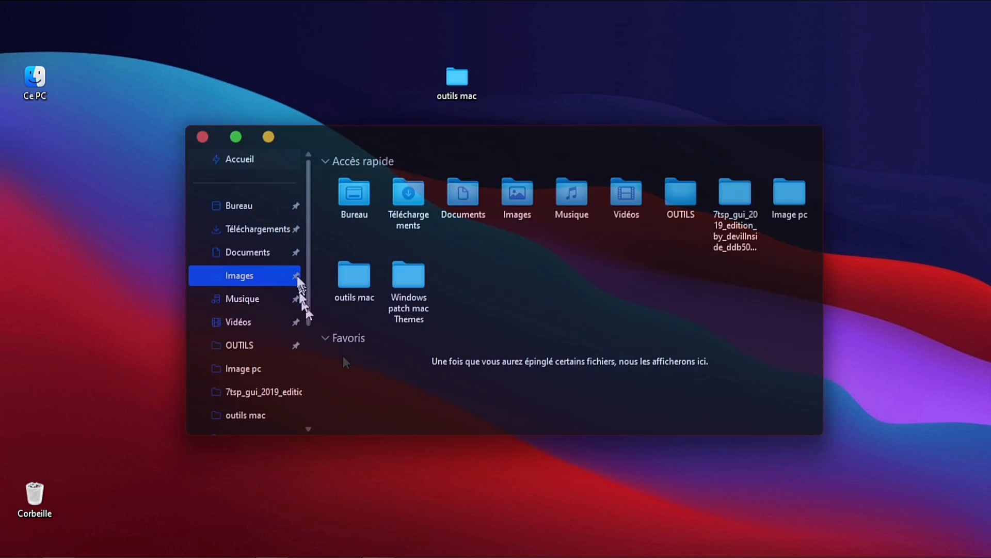
scroll(308, 276, down, 3)
click(258, 368)
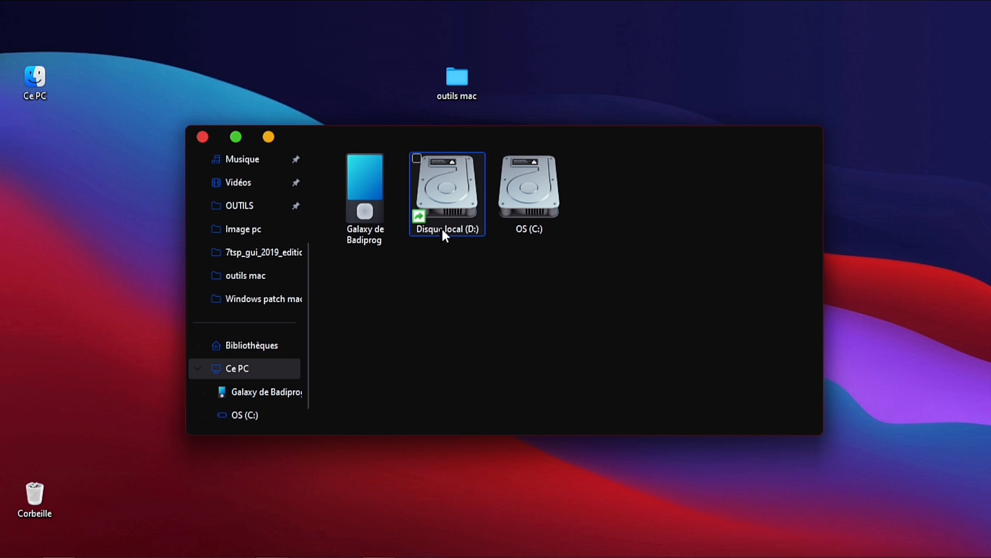
click(205, 138)
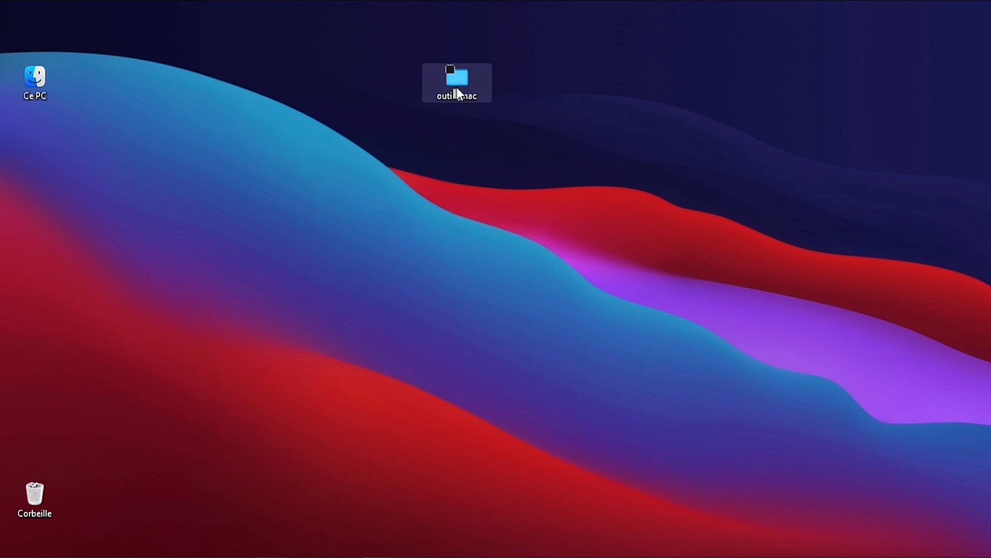
double_click(457, 93)
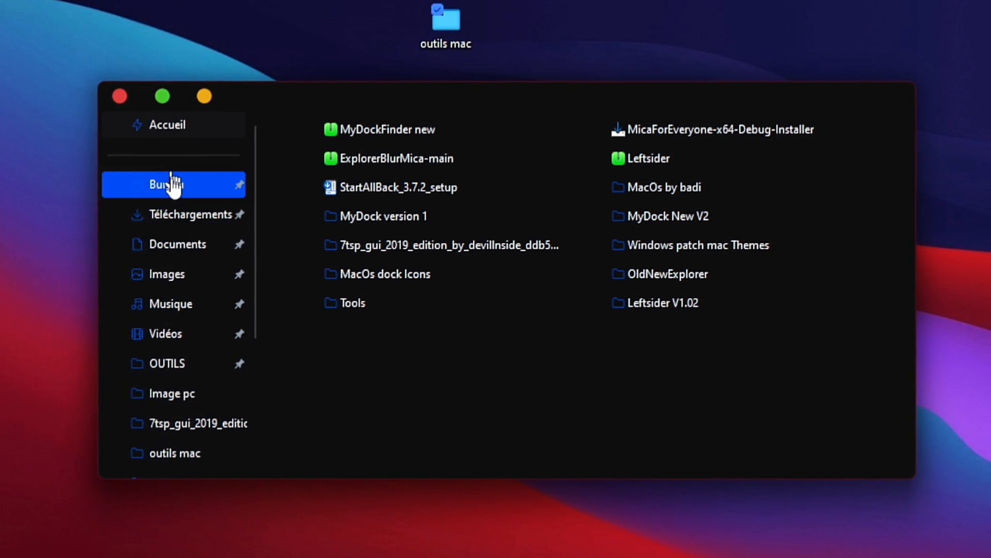
drag(256, 198, 252, 318)
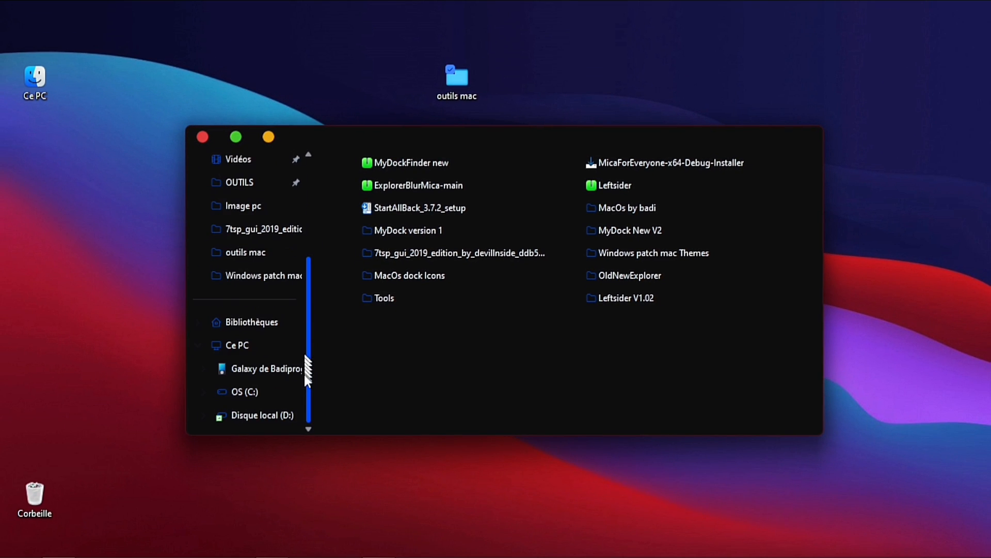
drag(306, 374, 311, 211)
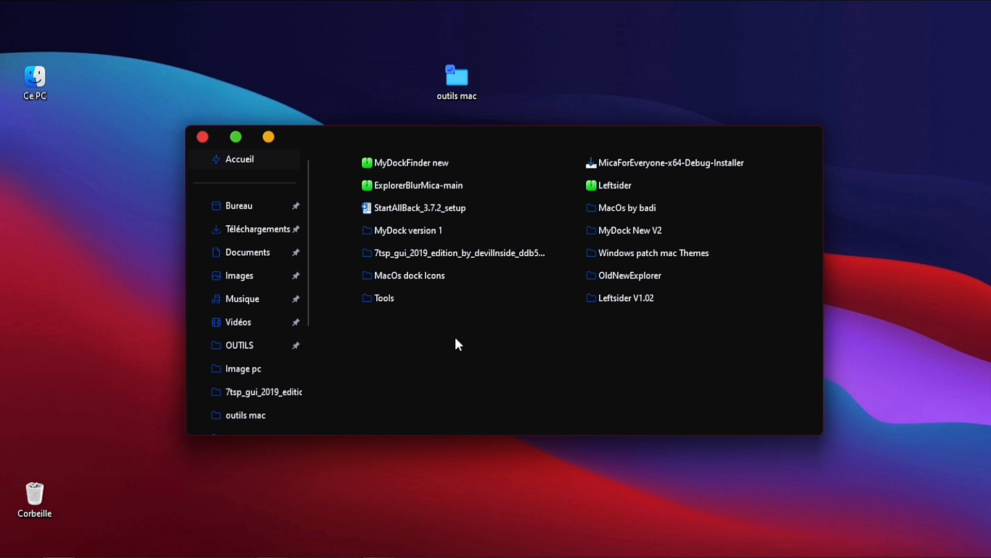
click(202, 137)
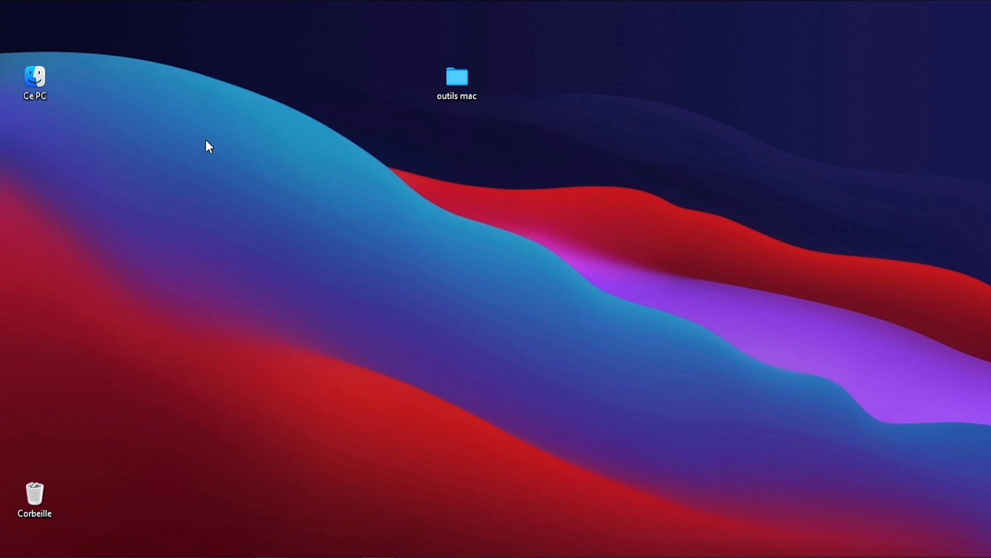
Copy the MyDock version 1 folder from outils mac and open Documents
double_click(460, 80)
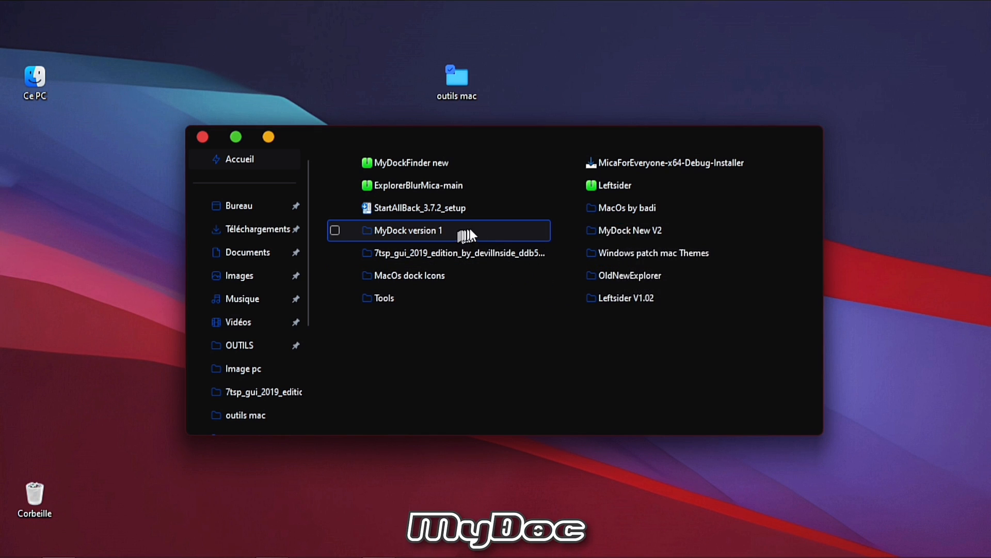
right_click(420, 232)
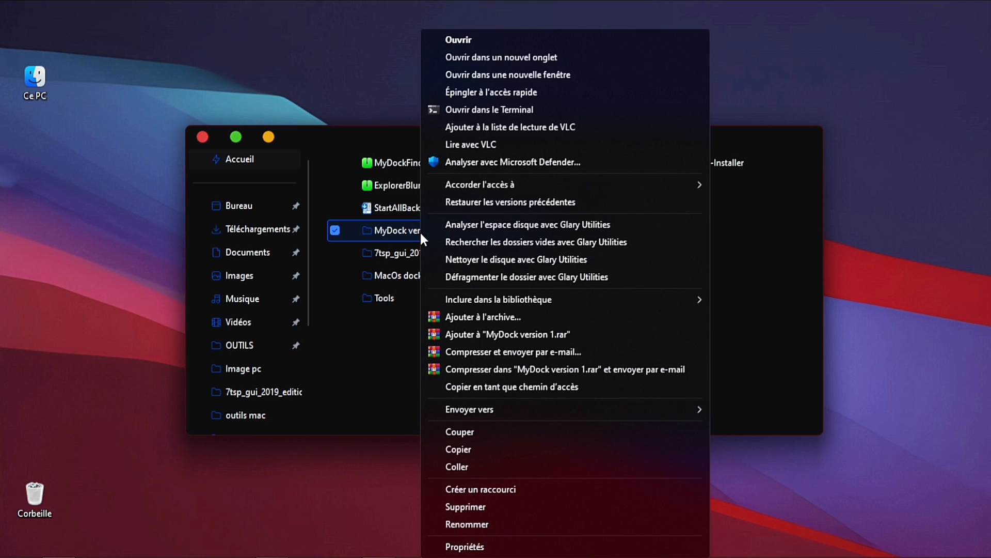
click(498, 449)
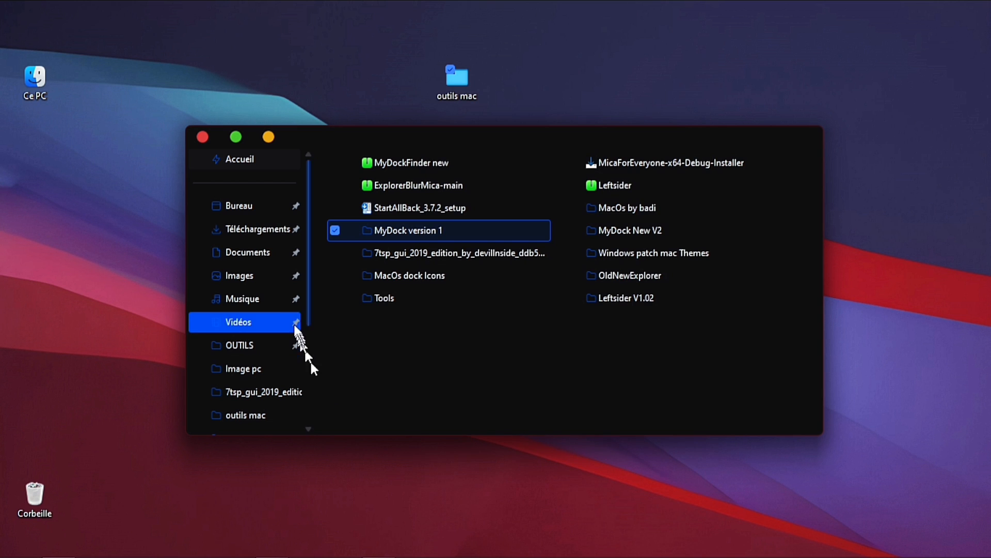
click(267, 264)
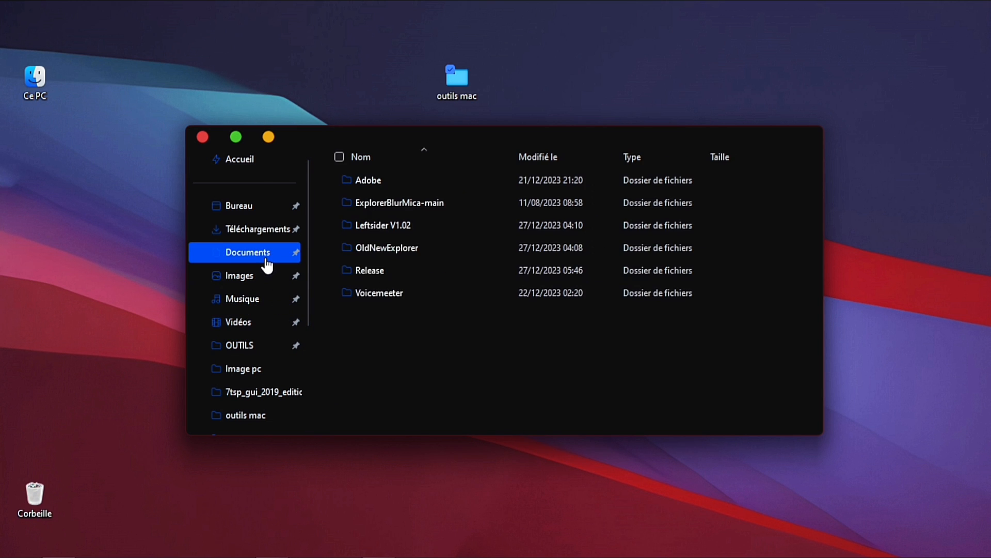
Paste the MyDock version 1 folder into Documents, then copy MyDock New V2 from outils mac and paste it there too
right_click(412, 333)
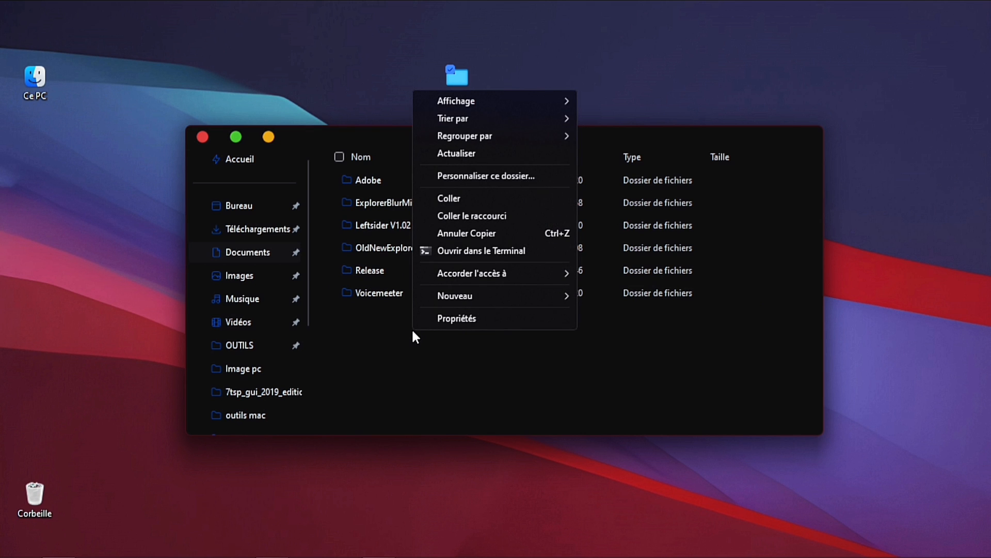
click(460, 198)
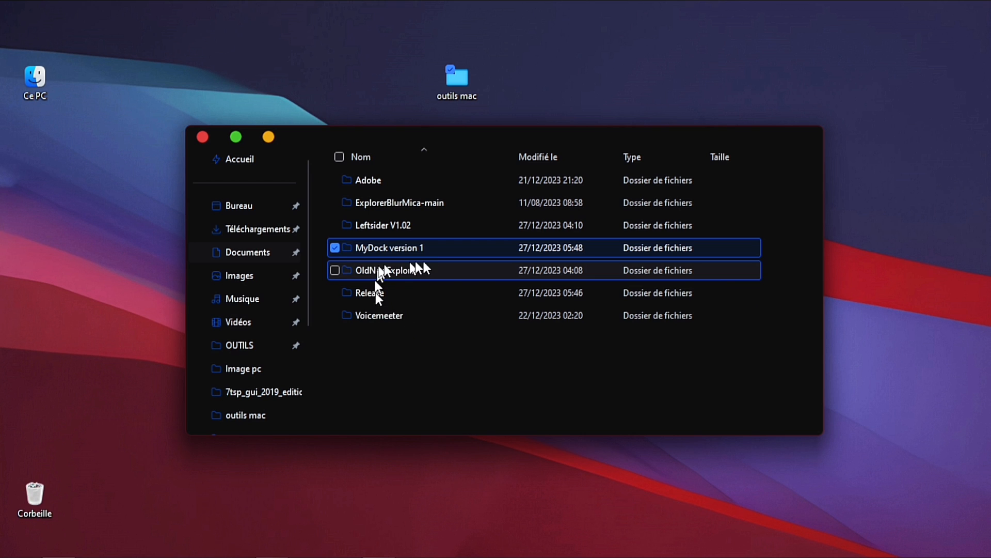
double_click(456, 82)
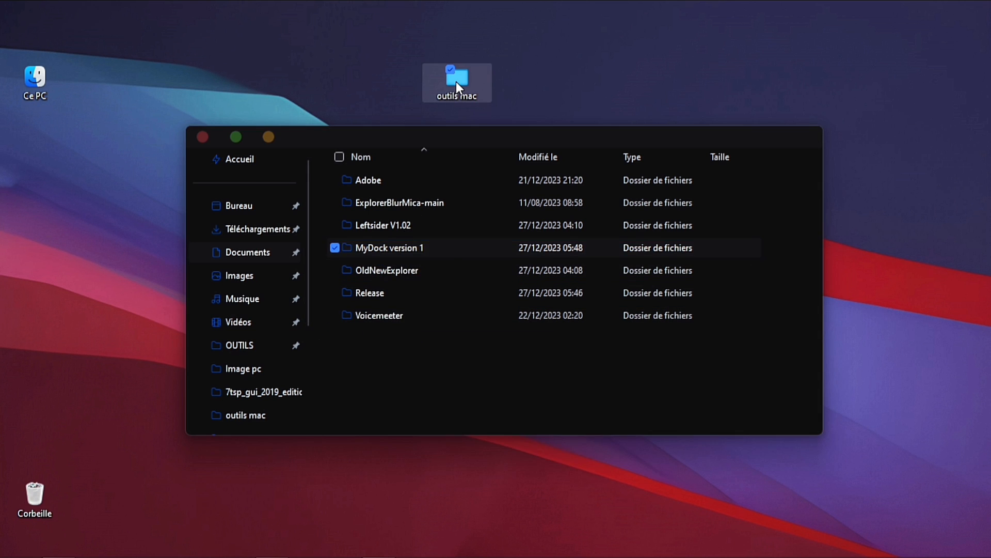
right_click(631, 253)
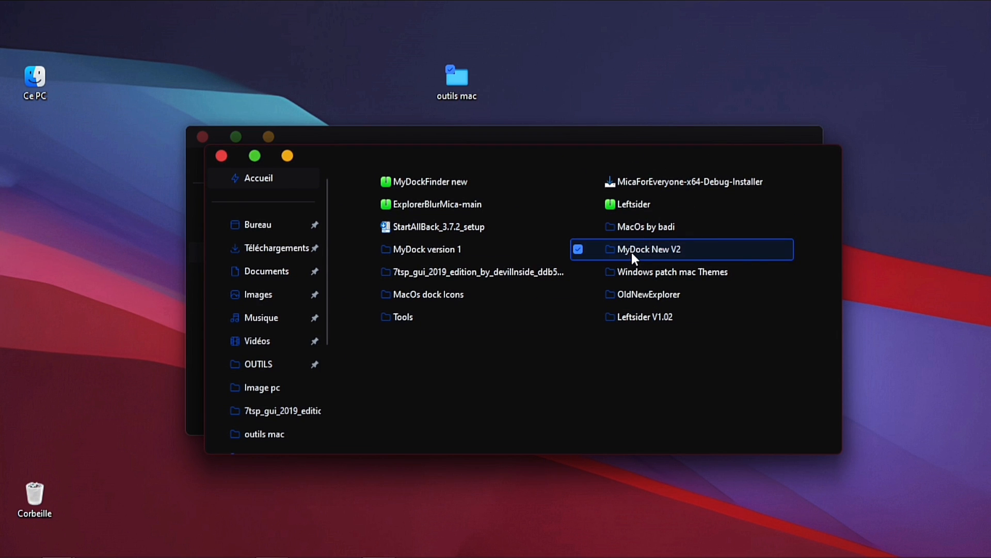
click(679, 444)
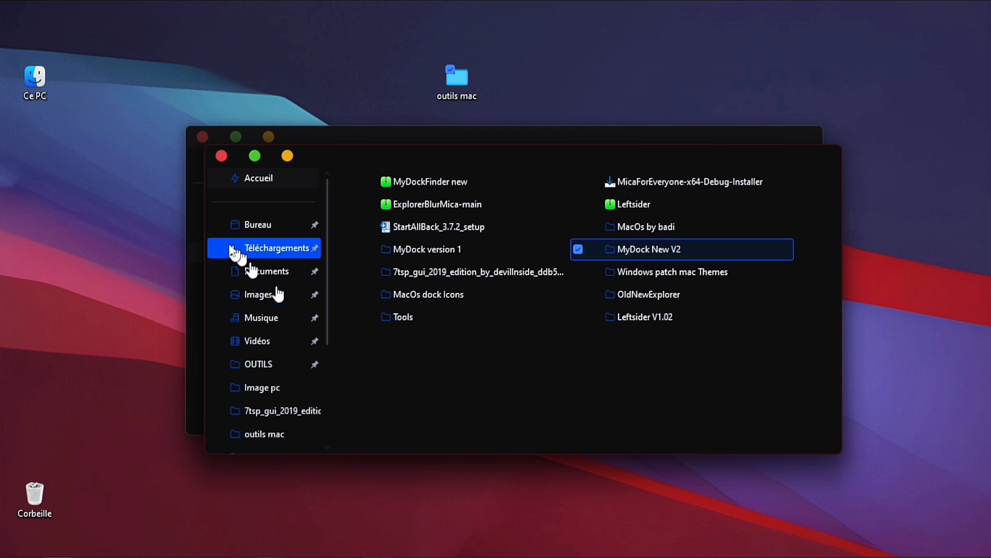
click(197, 277)
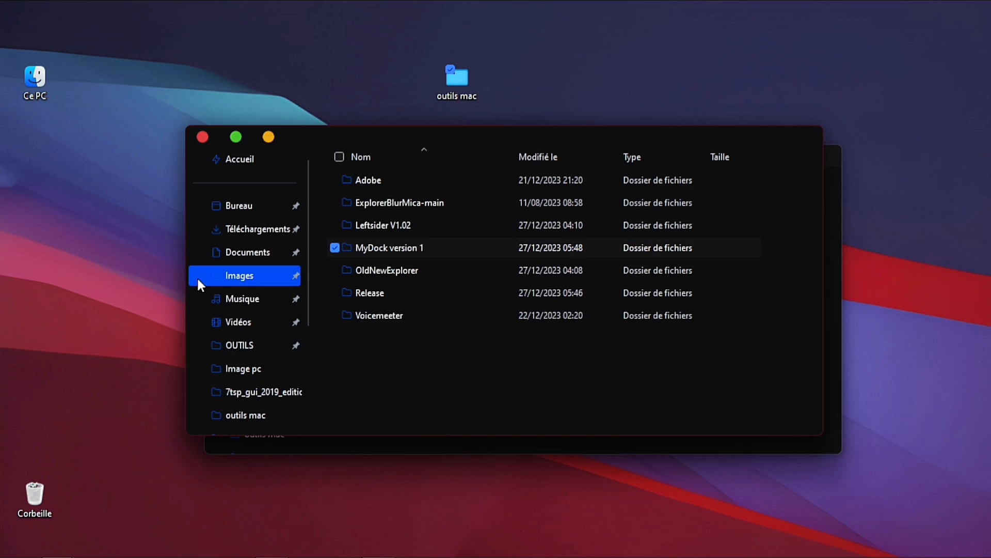
right_click(383, 341)
click(435, 212)
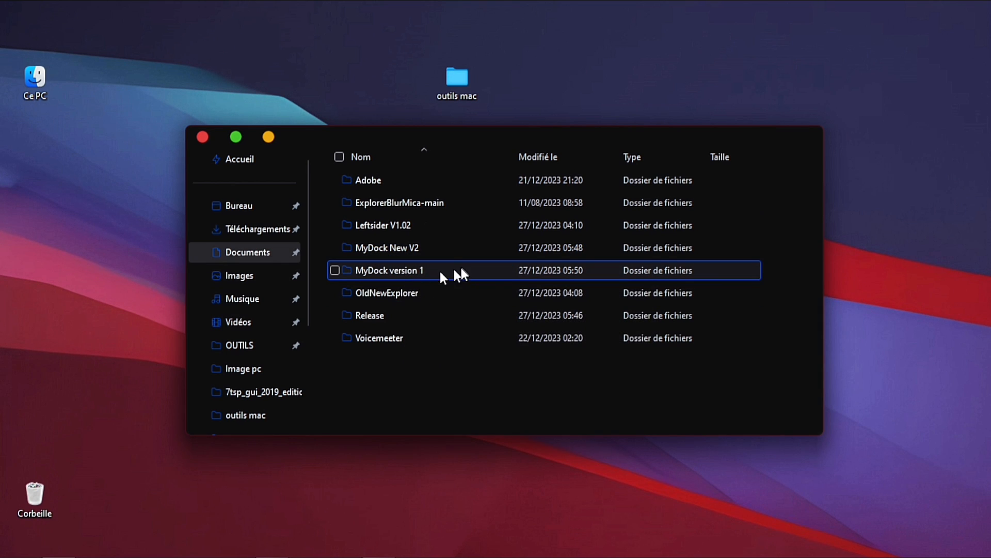
Open MyDock New V2 in Documents and run the VC_2015-2022.x64 redistributable installer with Repair, then close it
mouse_move(462, 268)
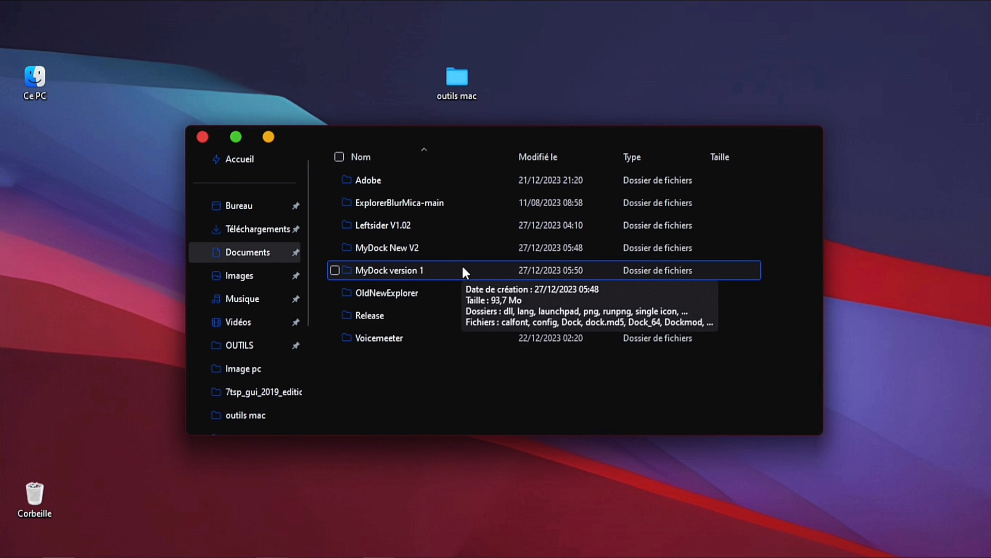
click(415, 252)
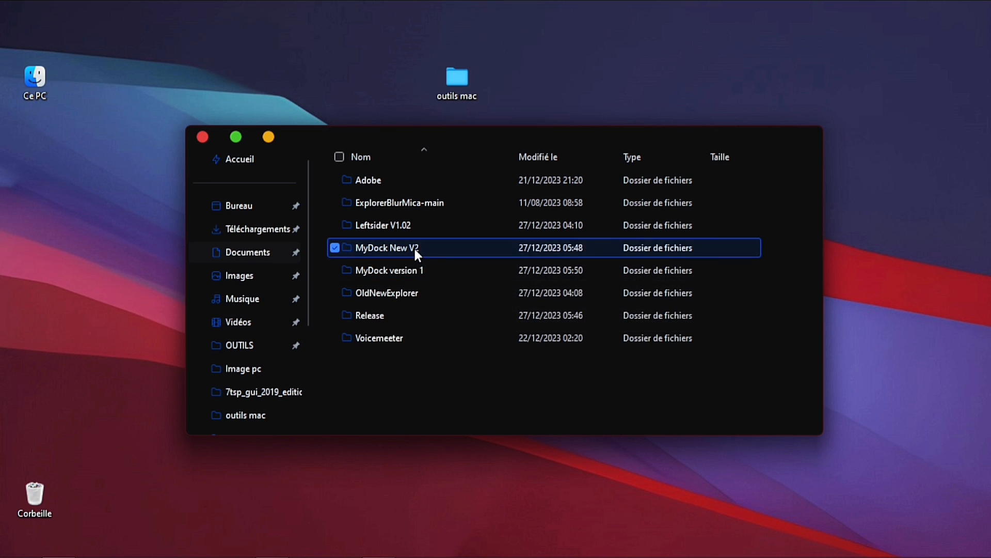
double_click(414, 249)
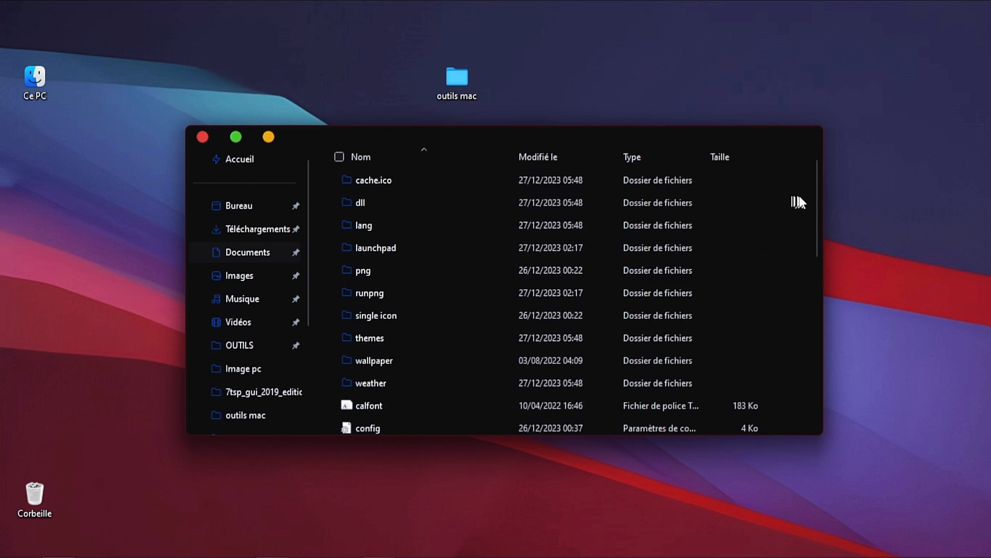
drag(820, 200, 816, 361)
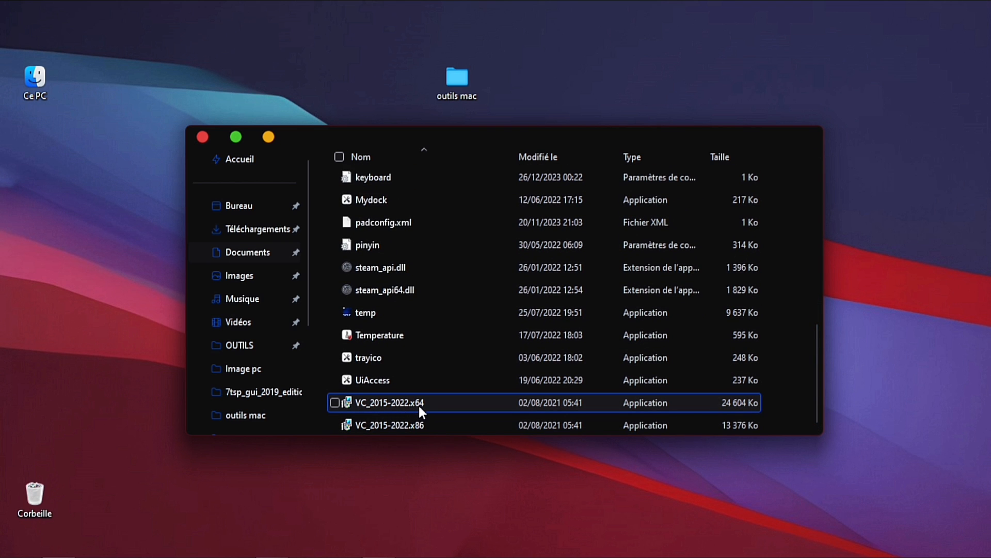
mouse_move(418, 403)
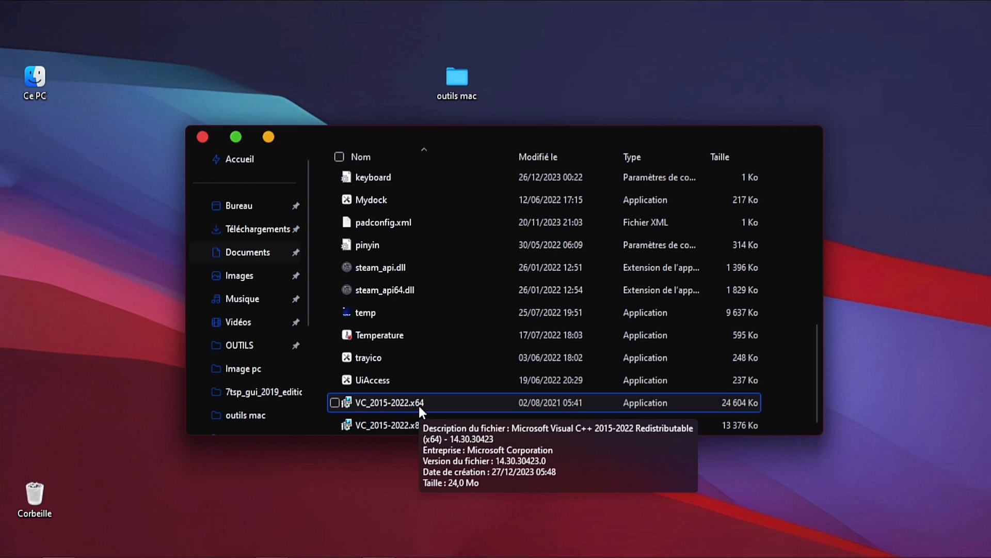
mouse_move(408, 424)
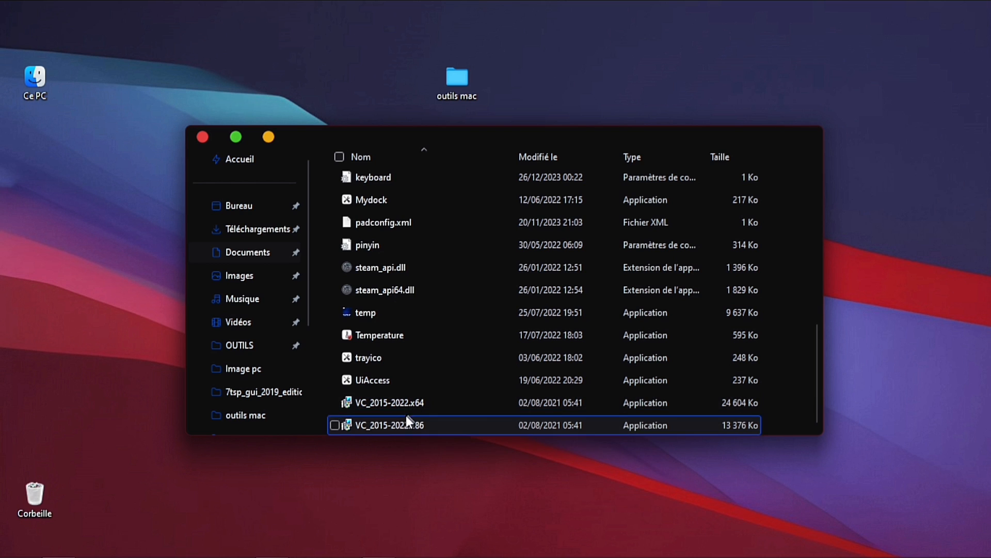
double_click(408, 398)
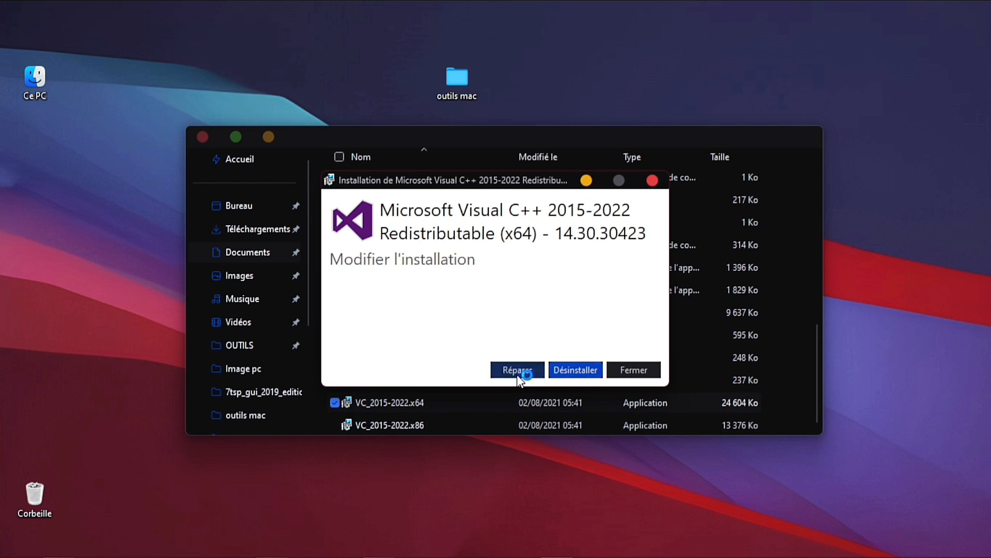
click(516, 373)
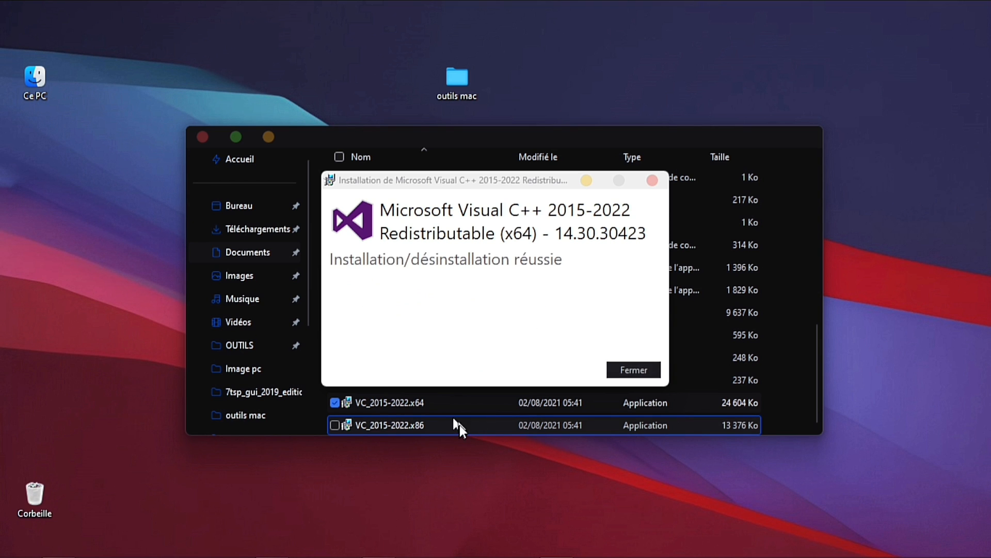
click(620, 370)
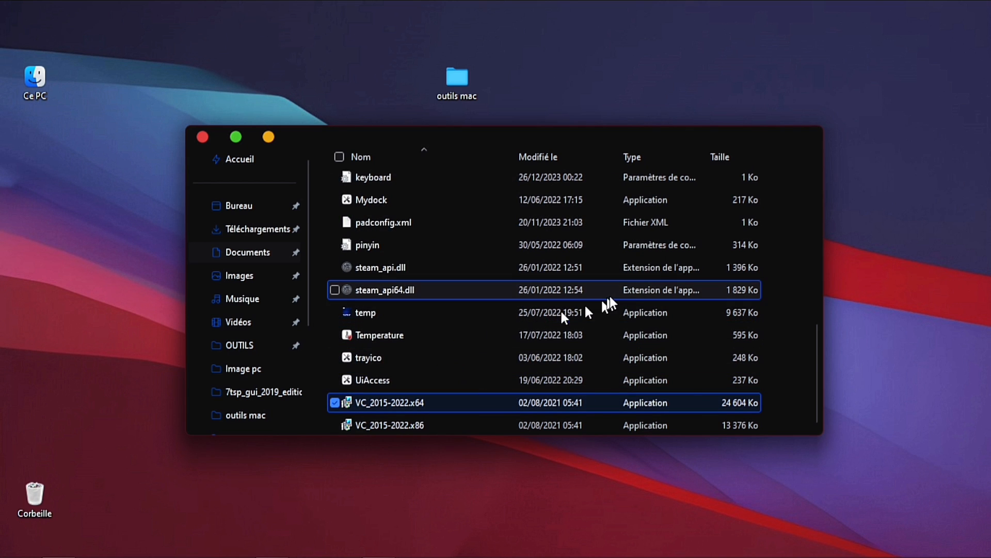
Launch the Mydock application from the MyDock New V2 folder and close the File Explorer window
drag(818, 349, 817, 310)
click(444, 302)
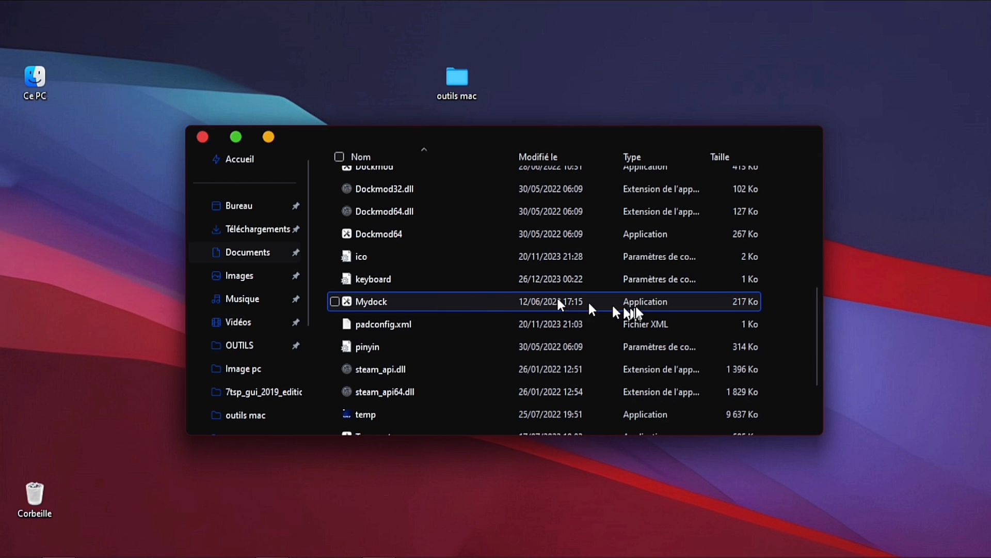
mouse_move(370, 304)
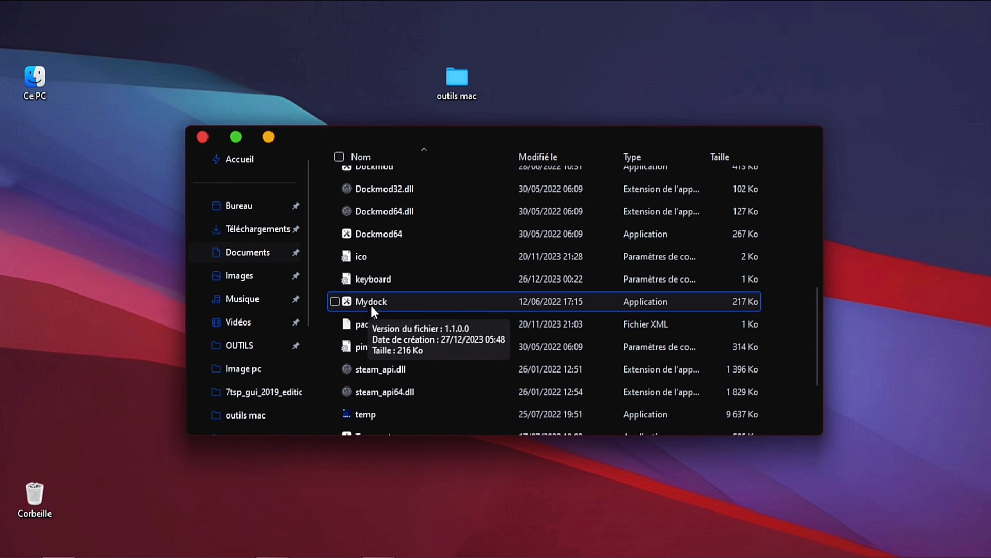
click(367, 302)
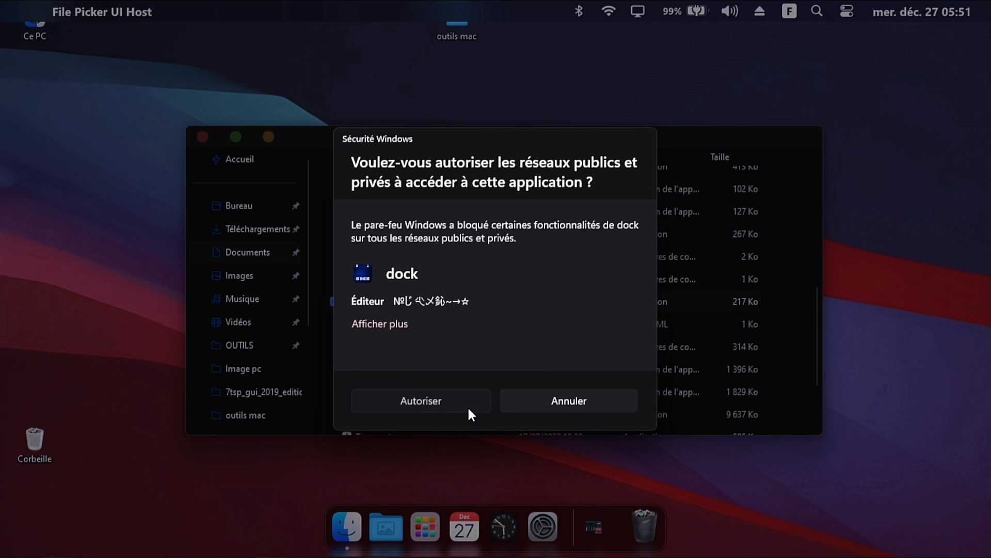
click(469, 407)
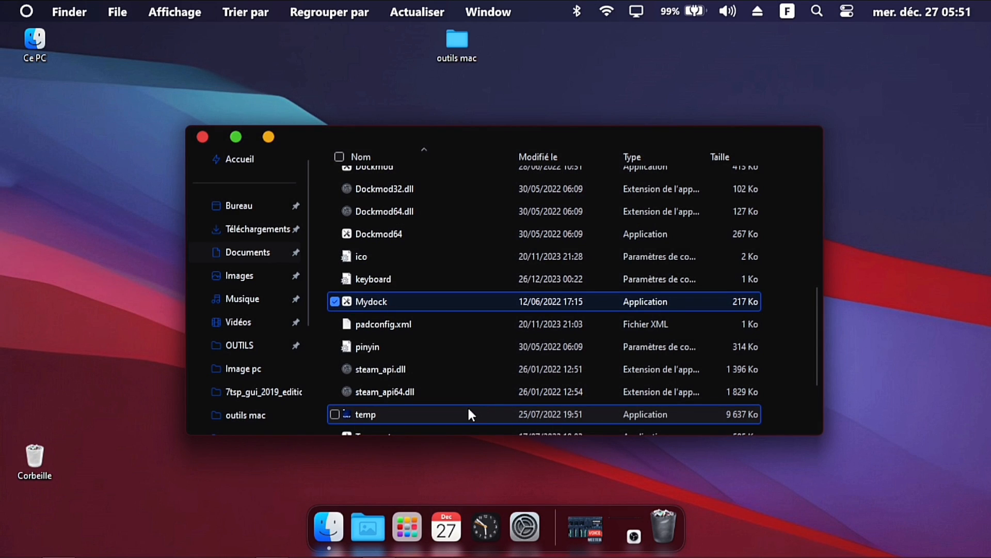
click(203, 137)
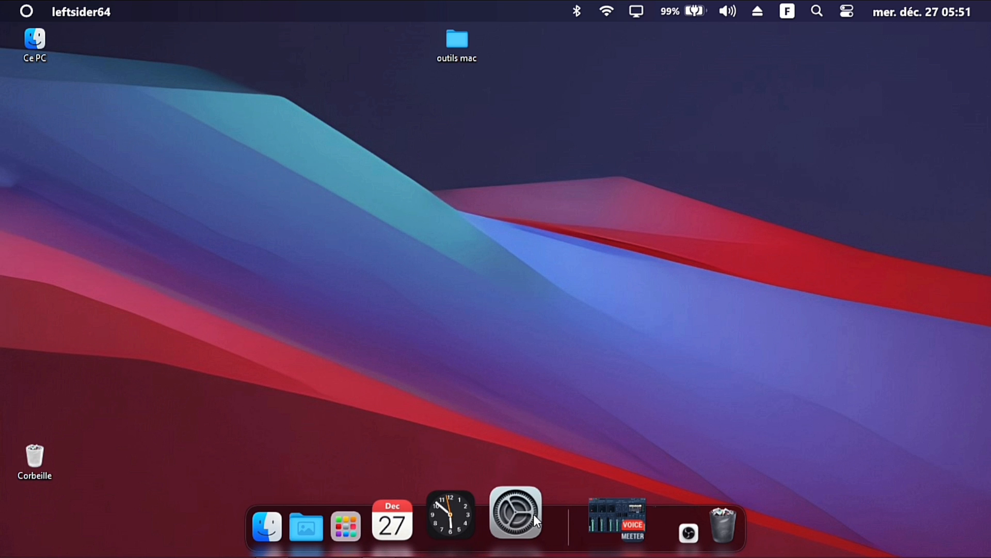
Set the desktop background to a single picture, the glowing Apple lake wallpaper, and close Settings
right_click(531, 285)
click(581, 273)
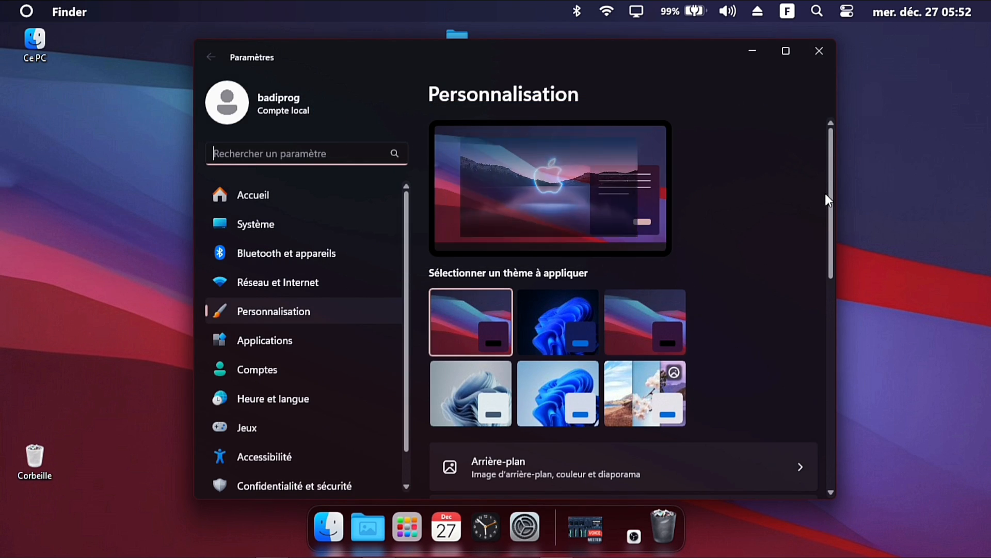
scroll(830, 202, down, 1)
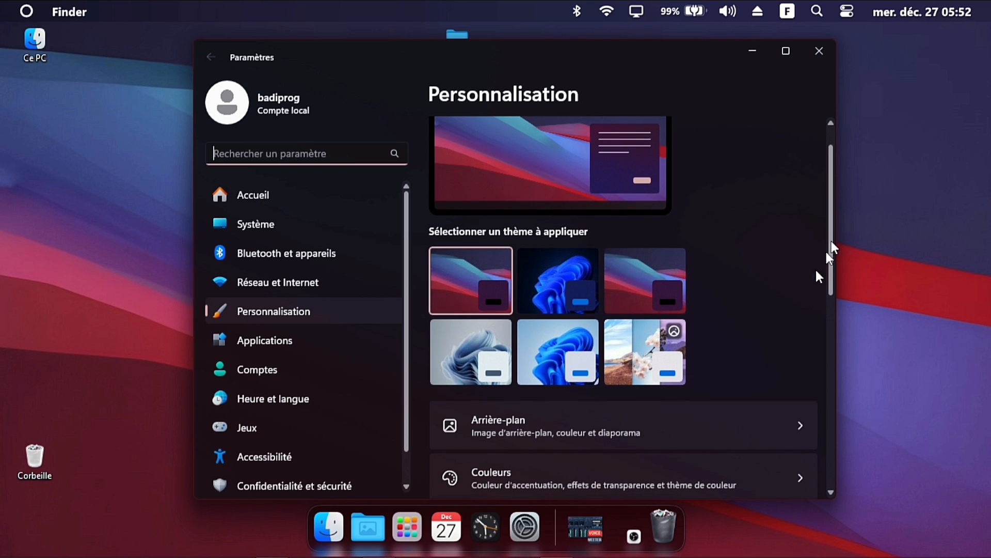
click(750, 421)
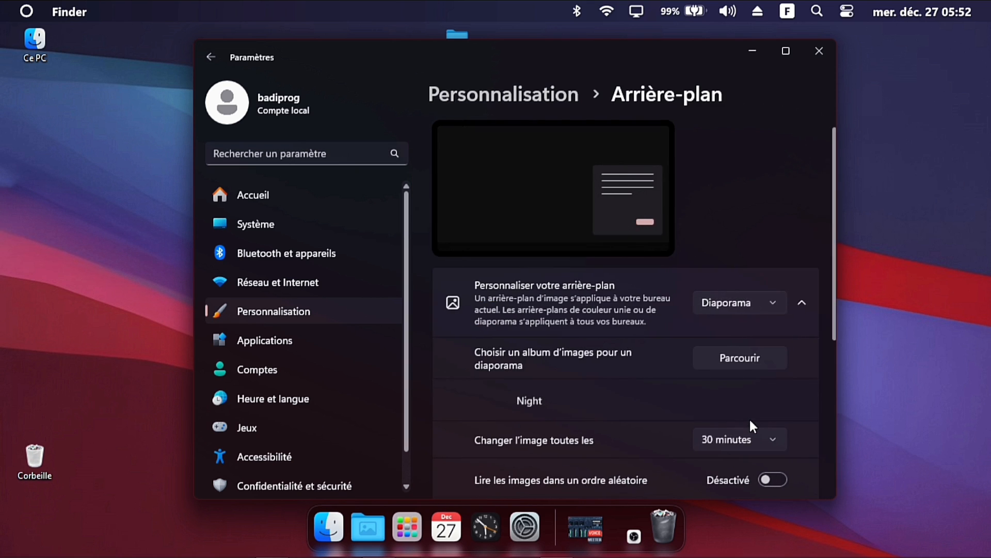
click(731, 305)
click(729, 250)
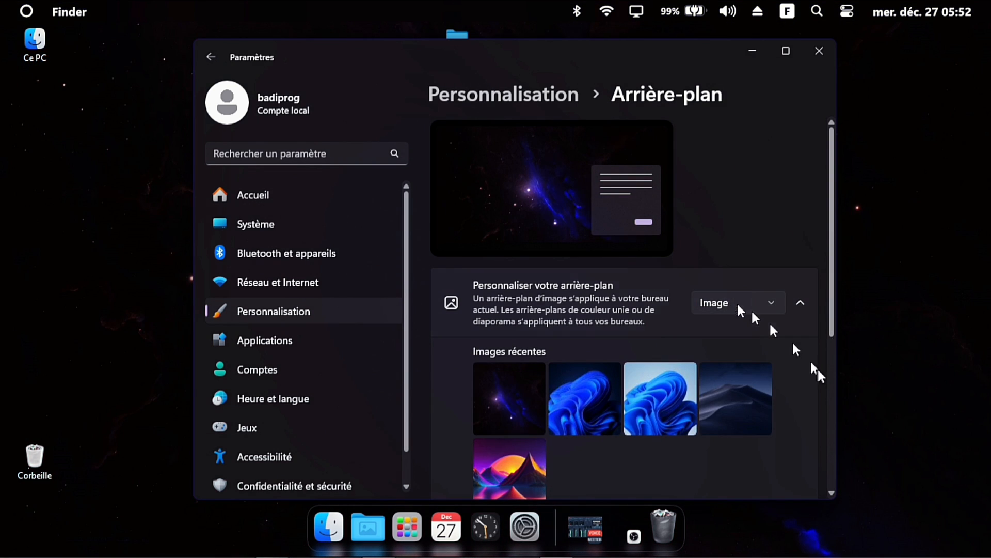
scroll(829, 292, down, 2)
click(721, 430)
click(537, 225)
click(537, 364)
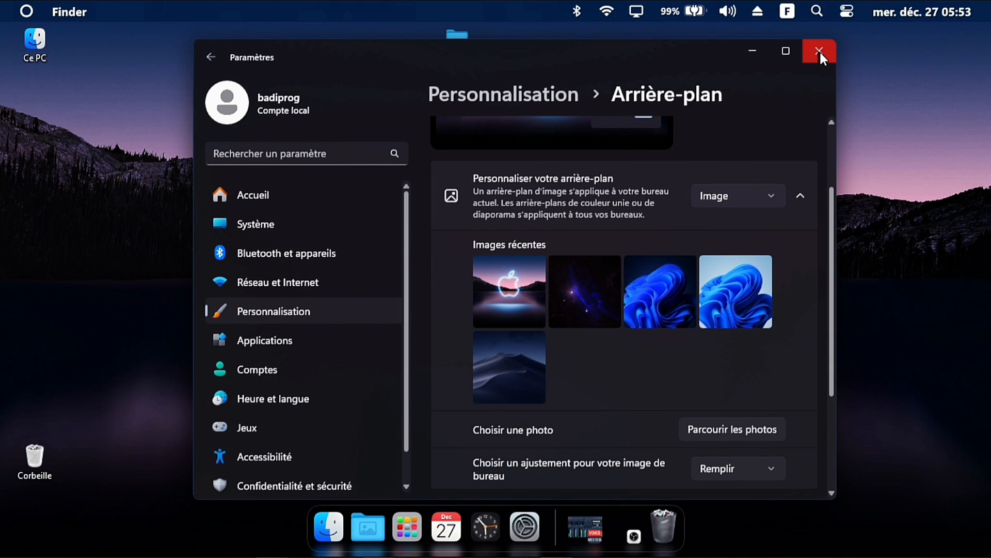
click(819, 51)
Move the outils mac icon to the desktop's left edge, then open and close This PC
drag(458, 47, 38, 238)
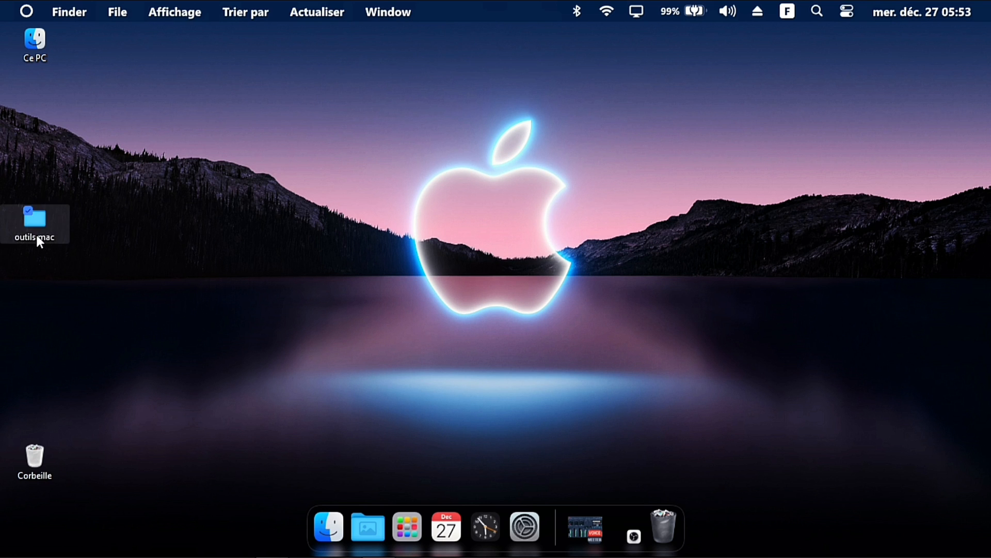
double_click(39, 47)
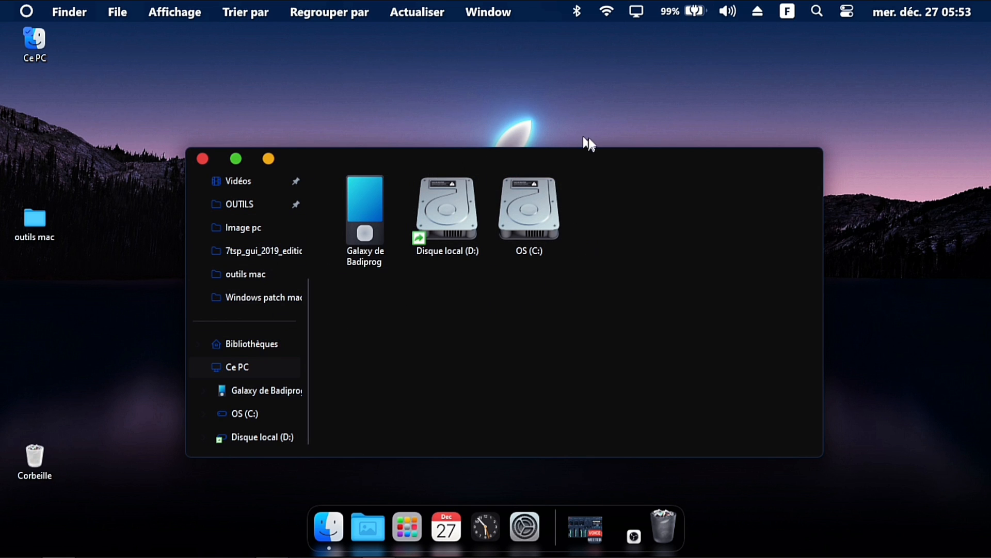
click(204, 158)
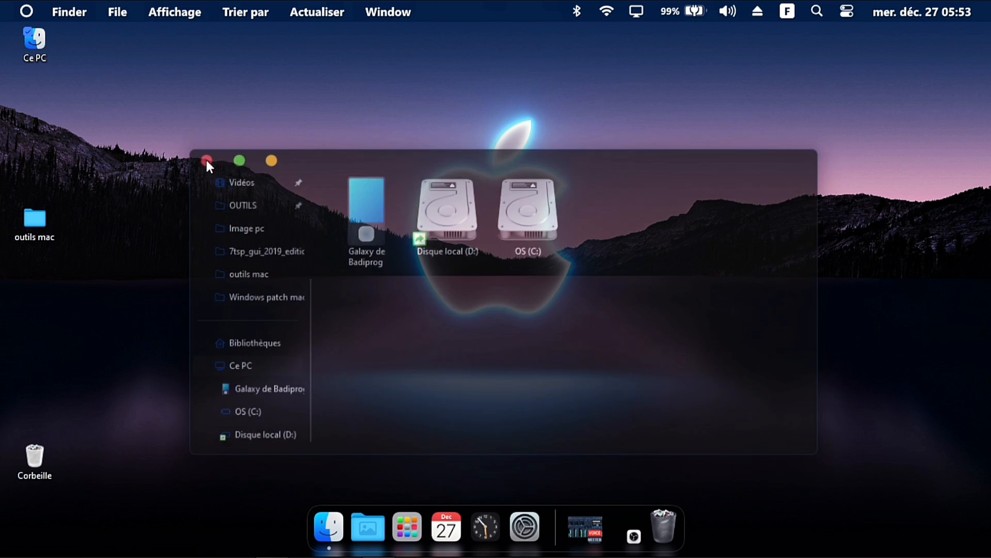
Switch the desktop icons to medium size from the Finder menu bar
click(176, 15)
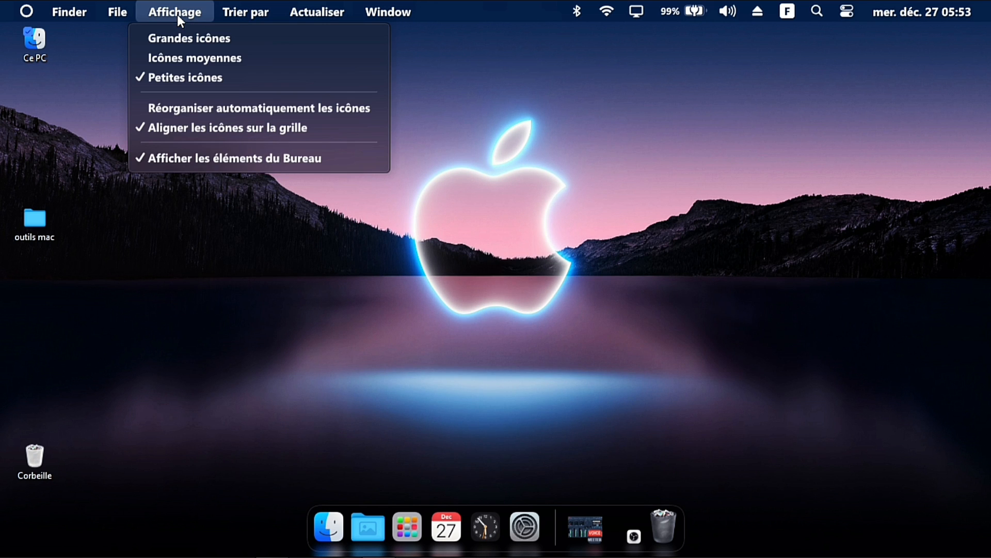
click(178, 60)
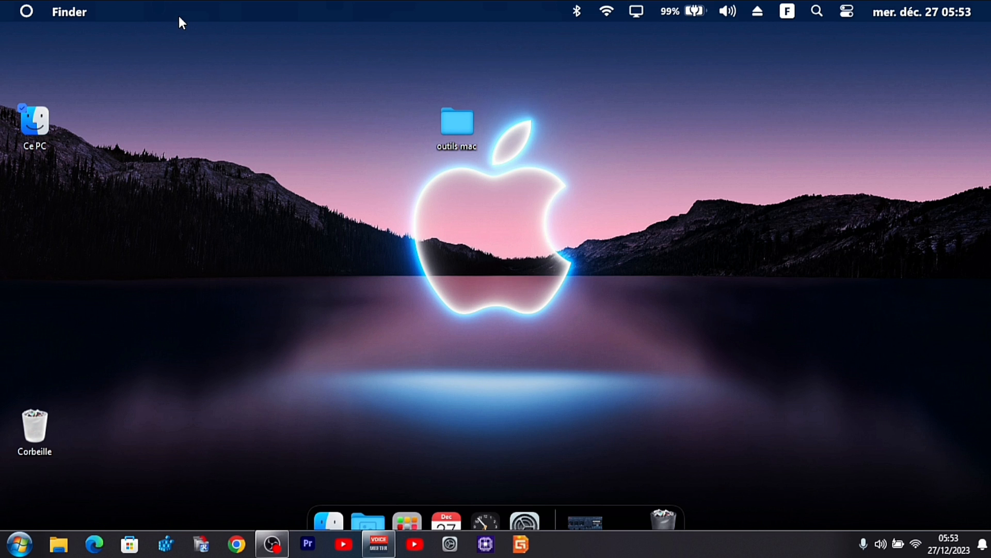
Look through the menu bar's Trier par, Window and Finder menus
click(247, 13)
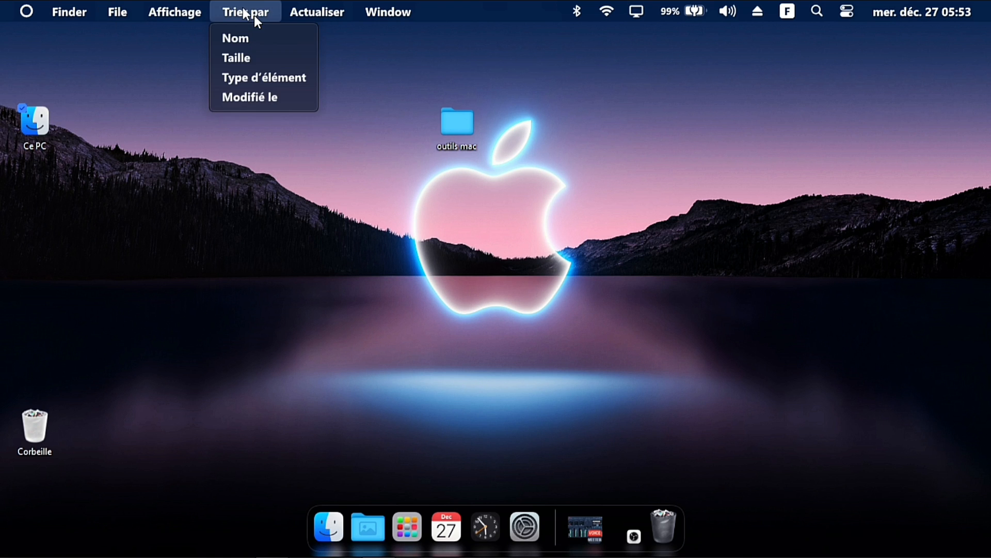
click(333, 15)
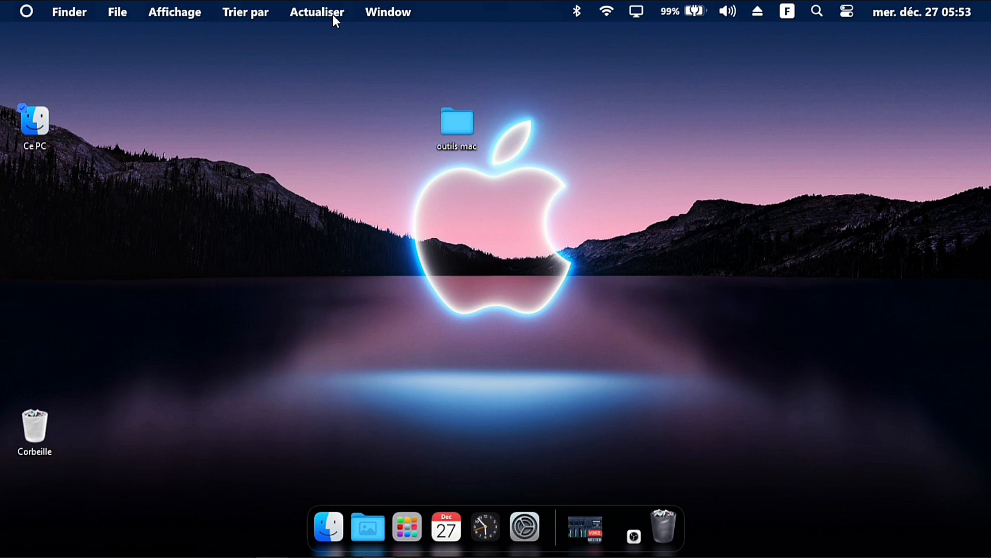
click(374, 12)
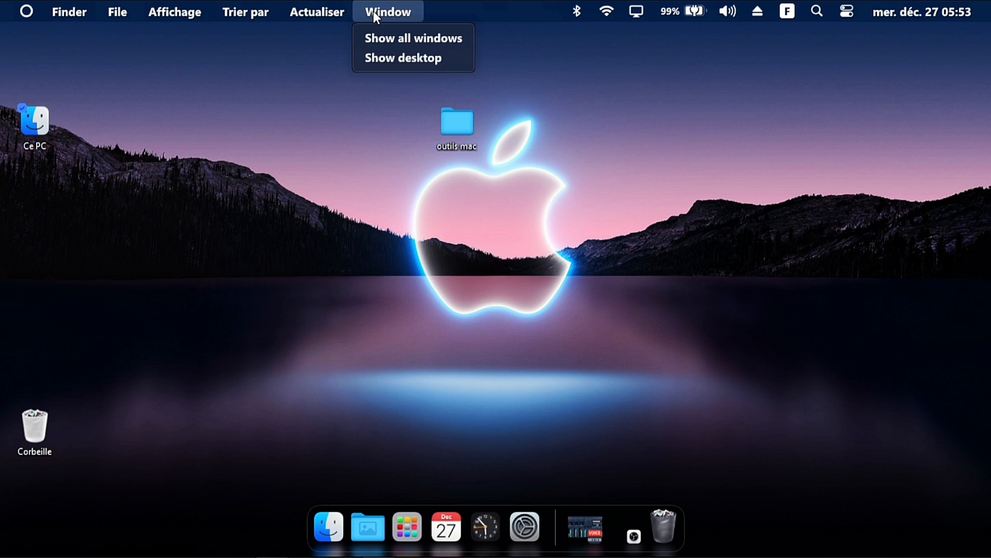
click(488, 180)
click(73, 9)
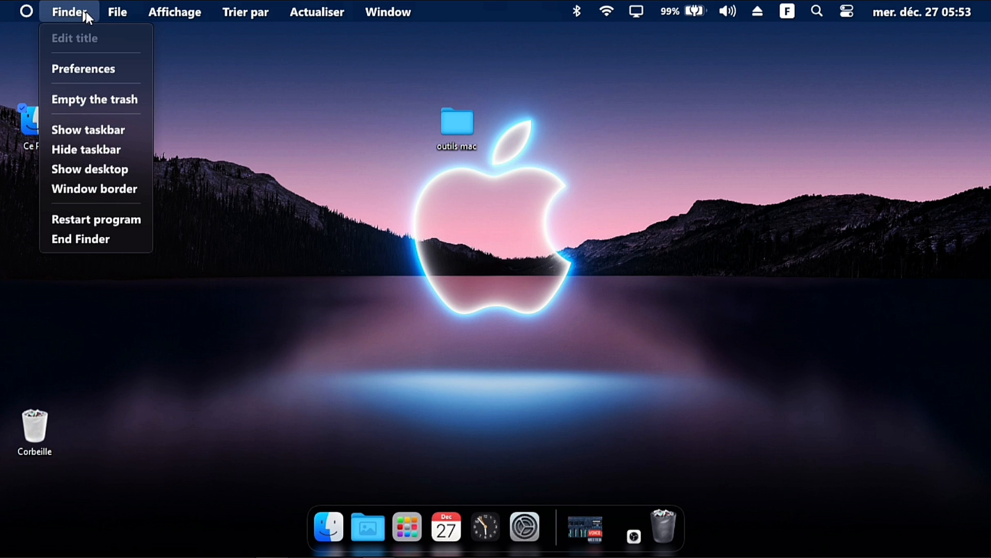
Hide the taskbar, then set the Dock & Finder display language to Français in the preferences and close them
click(79, 147)
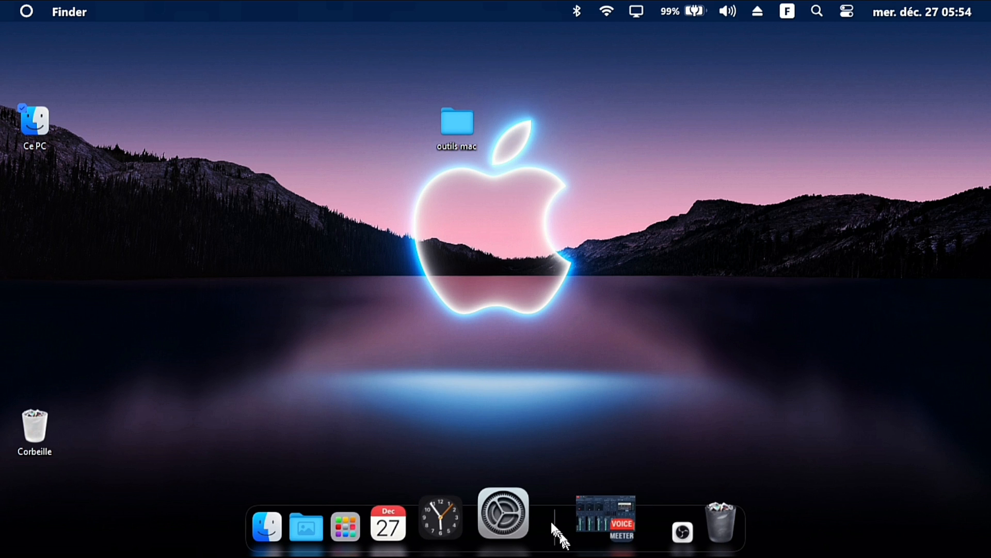
right_click(551, 523)
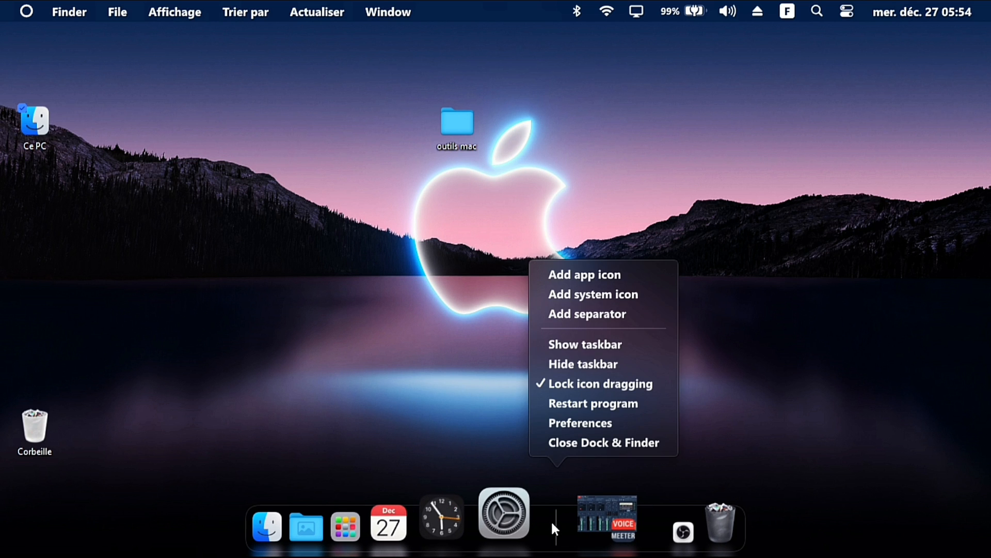
click(572, 423)
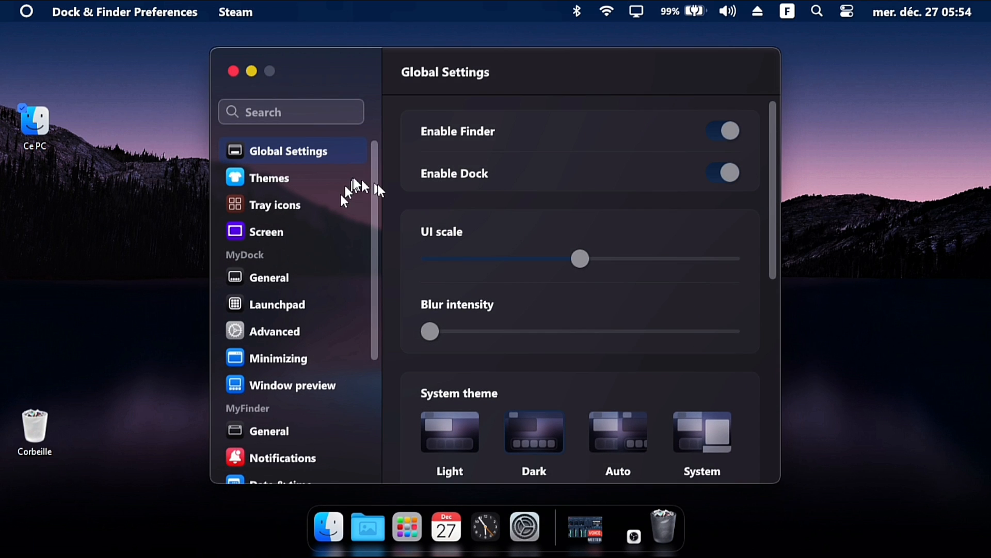
drag(771, 154, 771, 353)
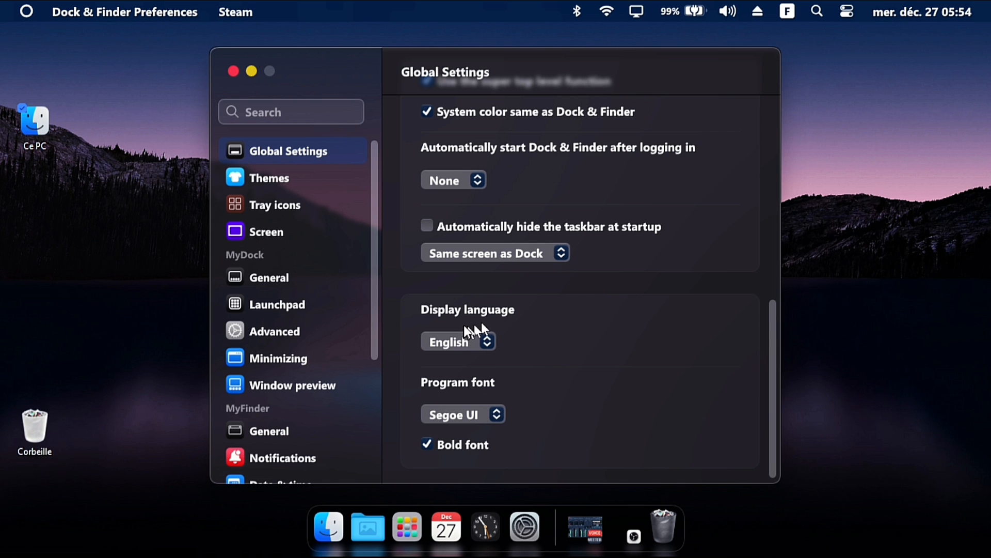
click(432, 344)
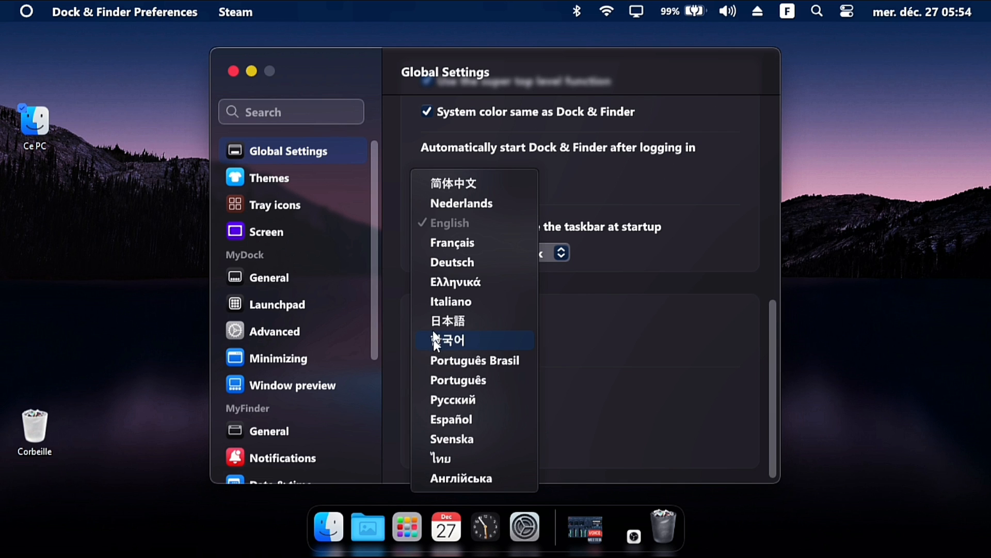
click(454, 244)
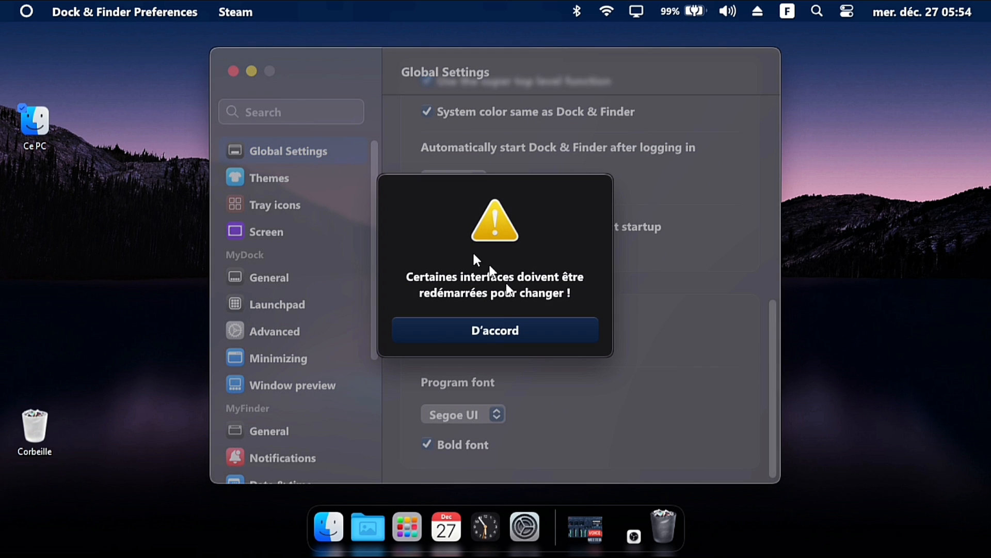
click(487, 325)
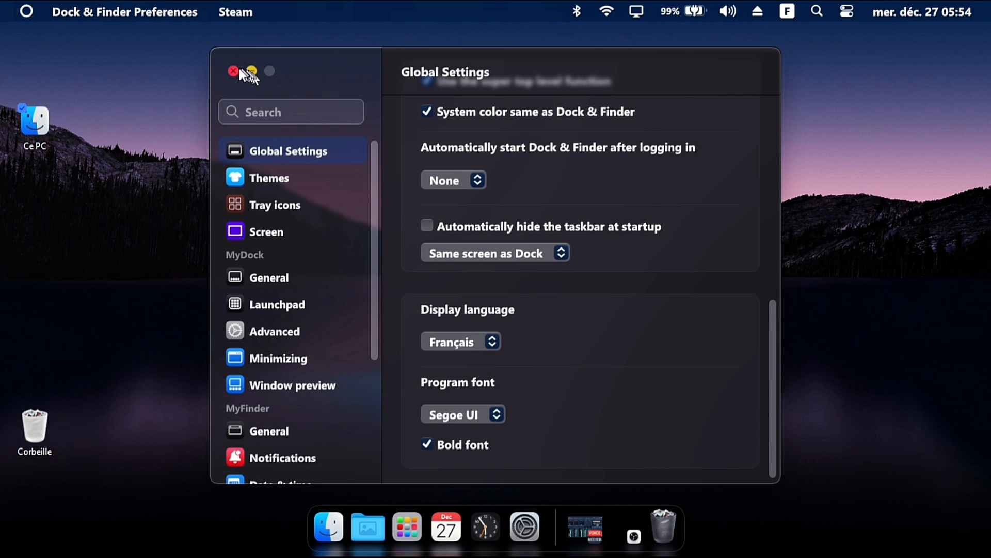
click(237, 70)
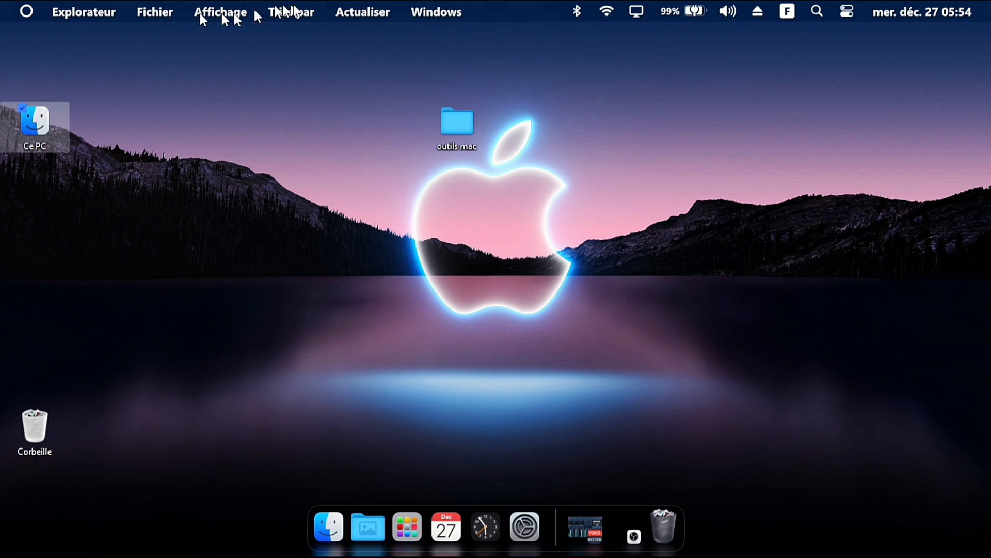
Look through the menu bar's Windows, Bluetooth, Wi-Fi, sound, search and tray menus
click(434, 14)
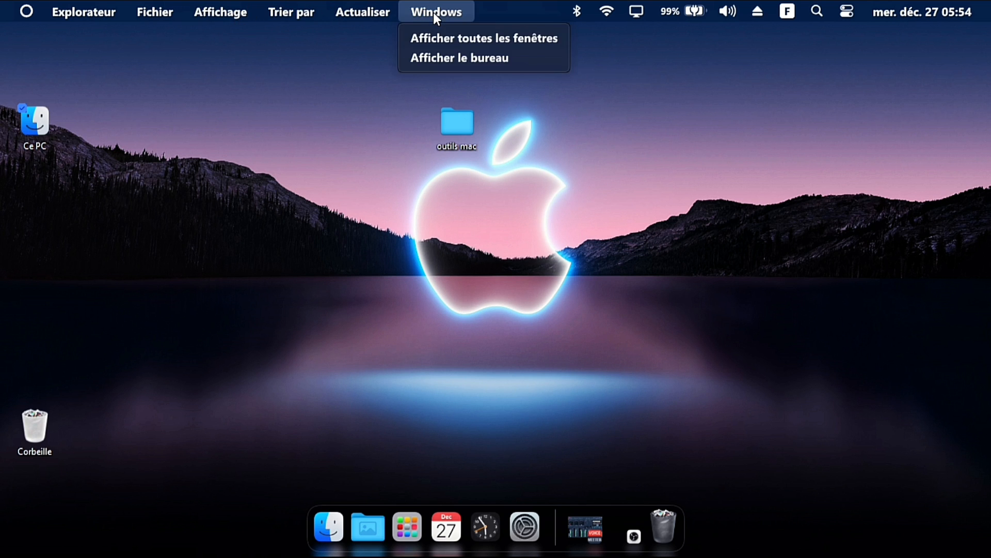
click(475, 57)
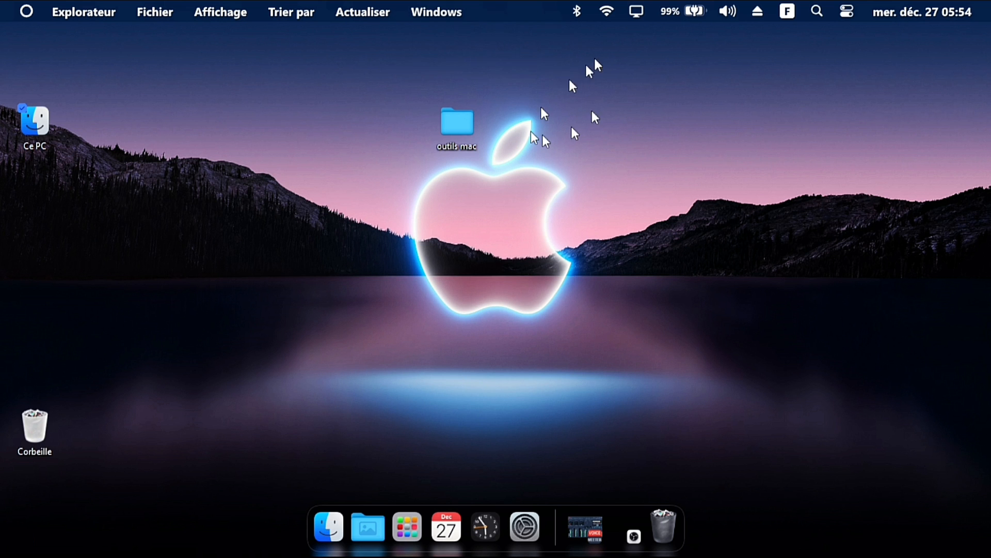
click(579, 9)
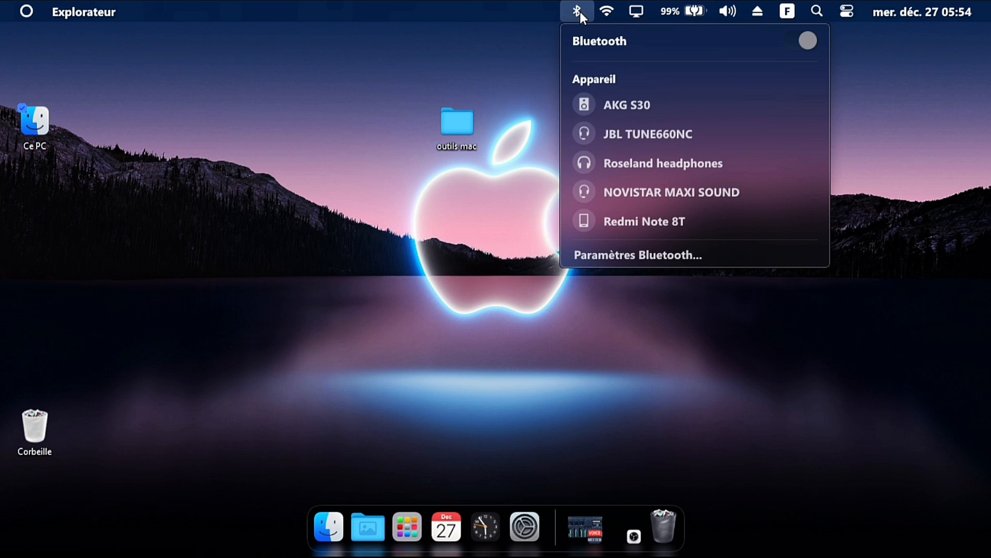
click(606, 9)
click(727, 11)
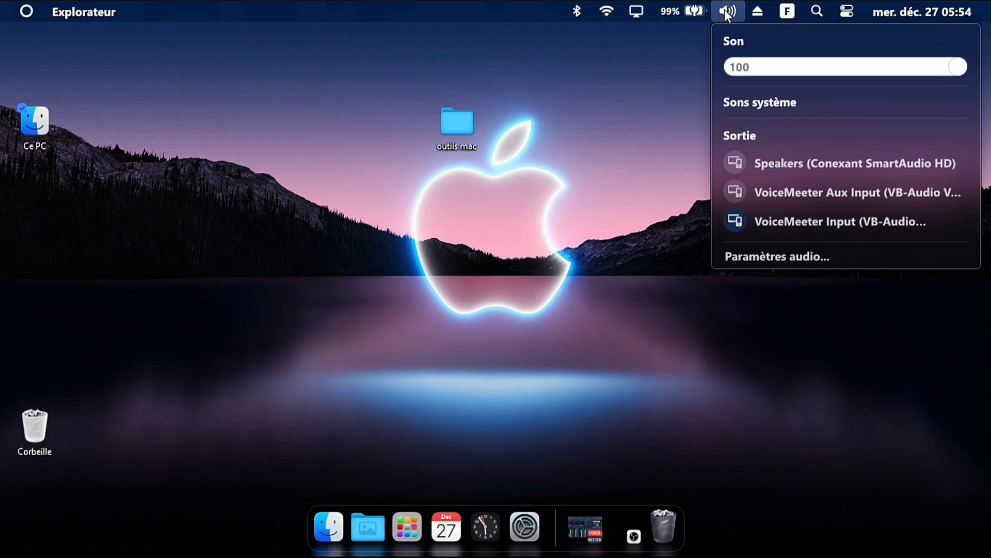
drag(796, 63, 963, 76)
click(848, 13)
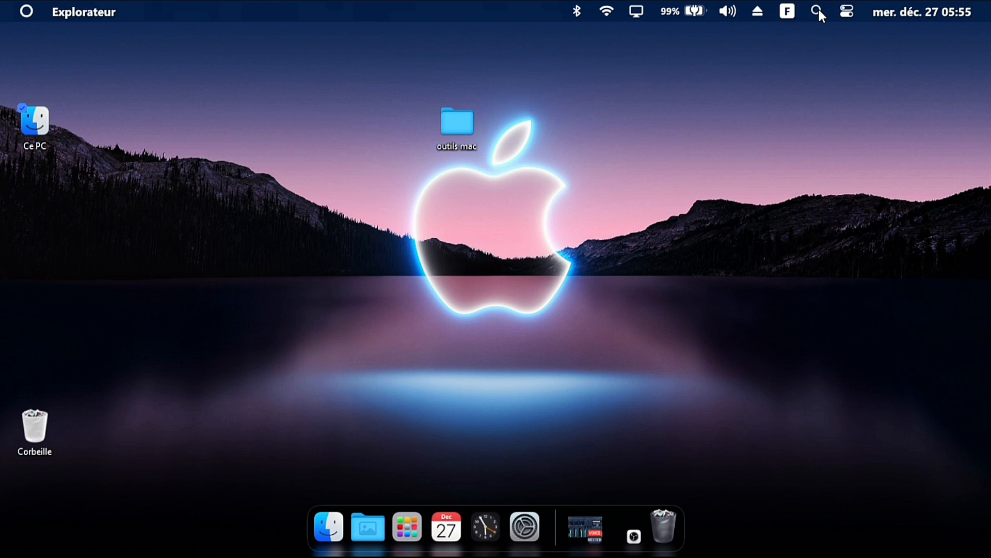
click(818, 10)
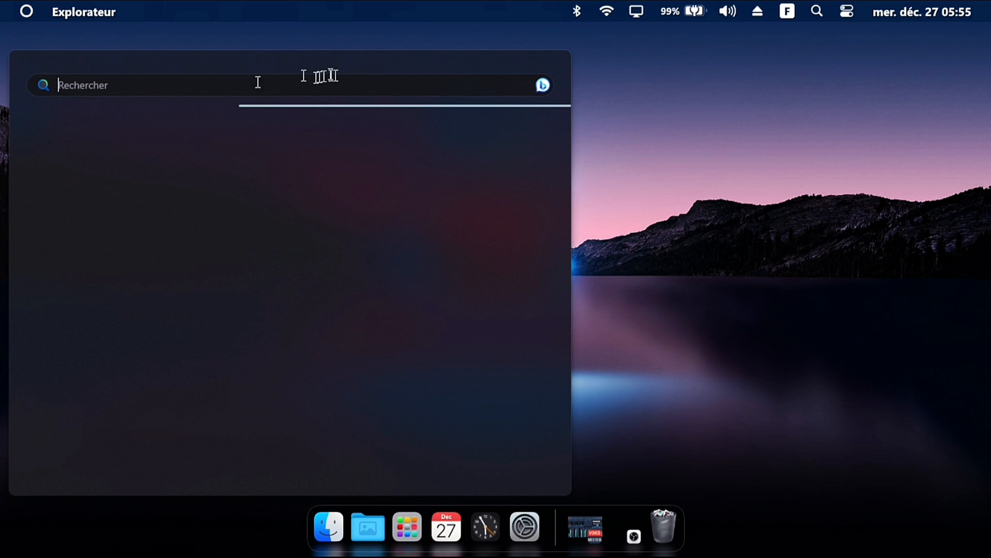
click(612, 93)
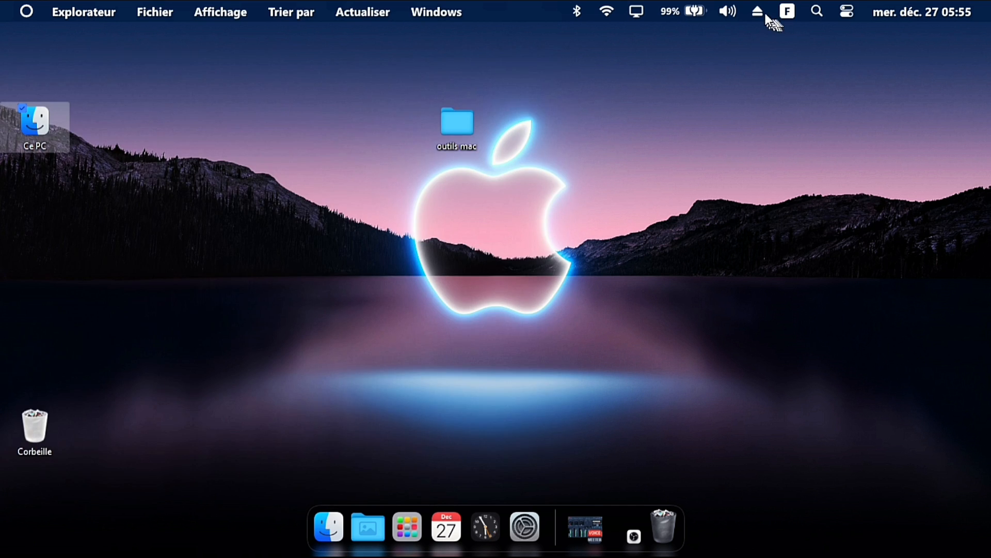
click(761, 13)
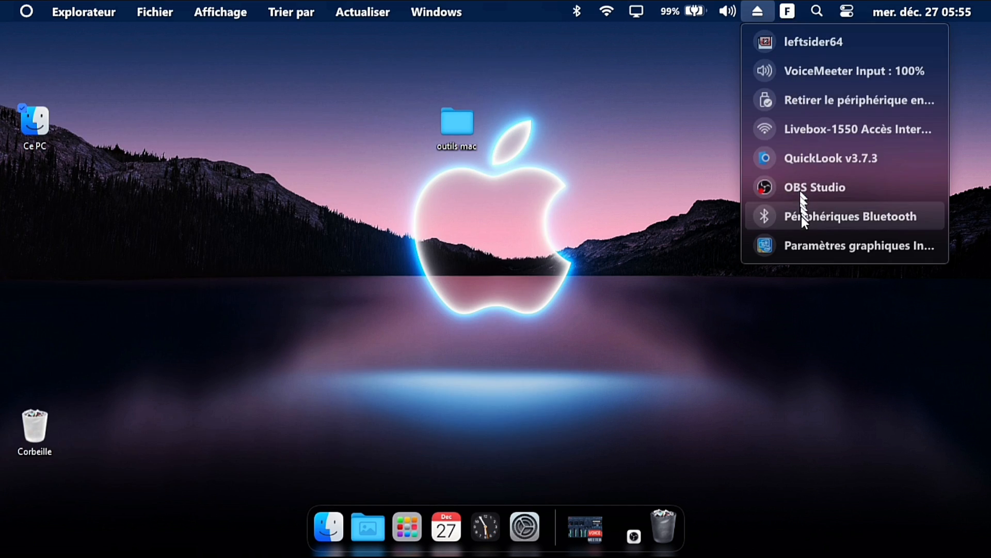
click(660, 144)
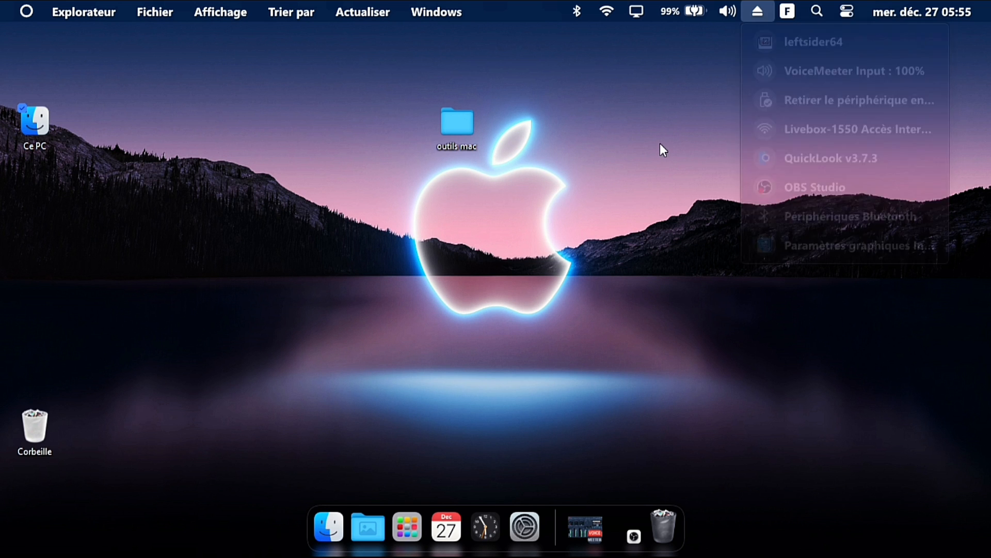
Open the dock preferences from the dock's context menu and close them
right_click(556, 523)
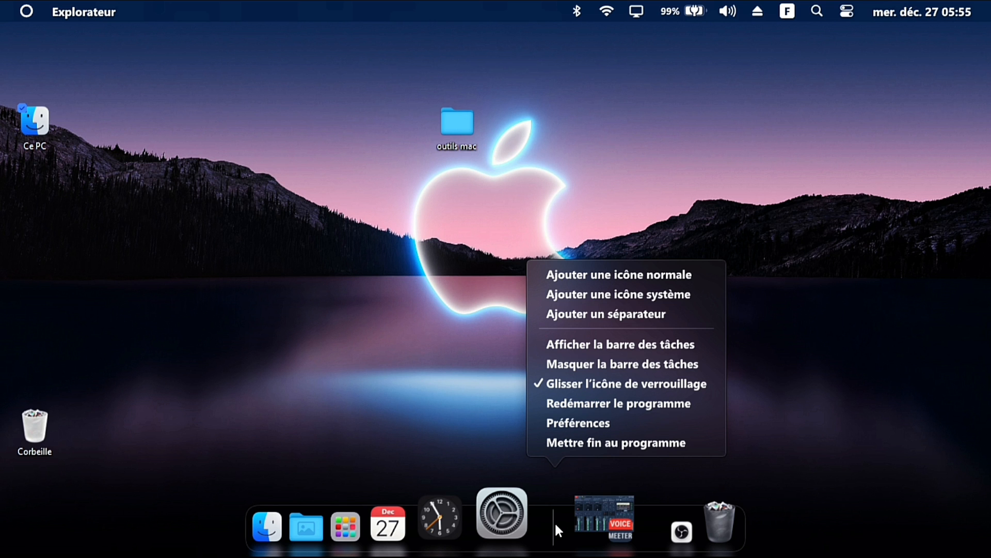
click(585, 422)
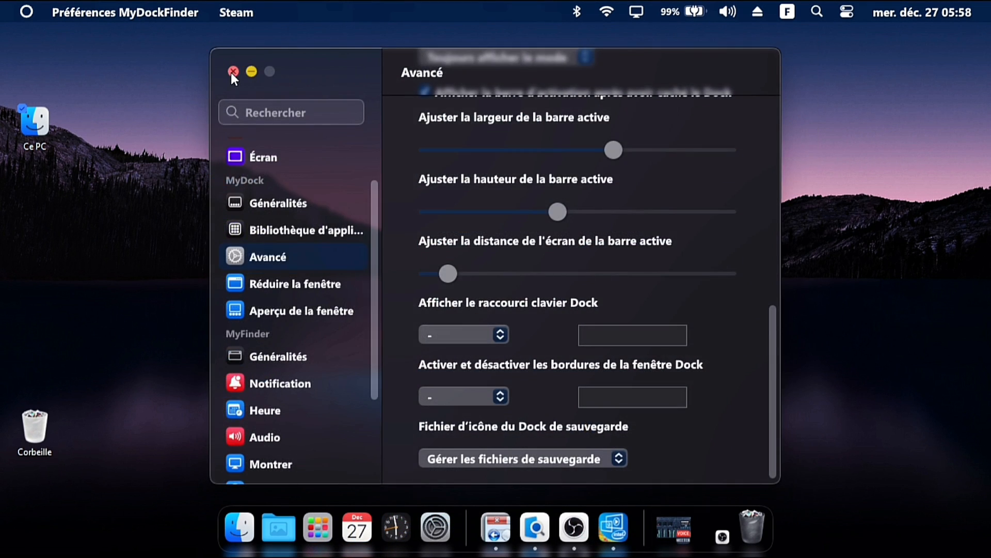
click(228, 72)
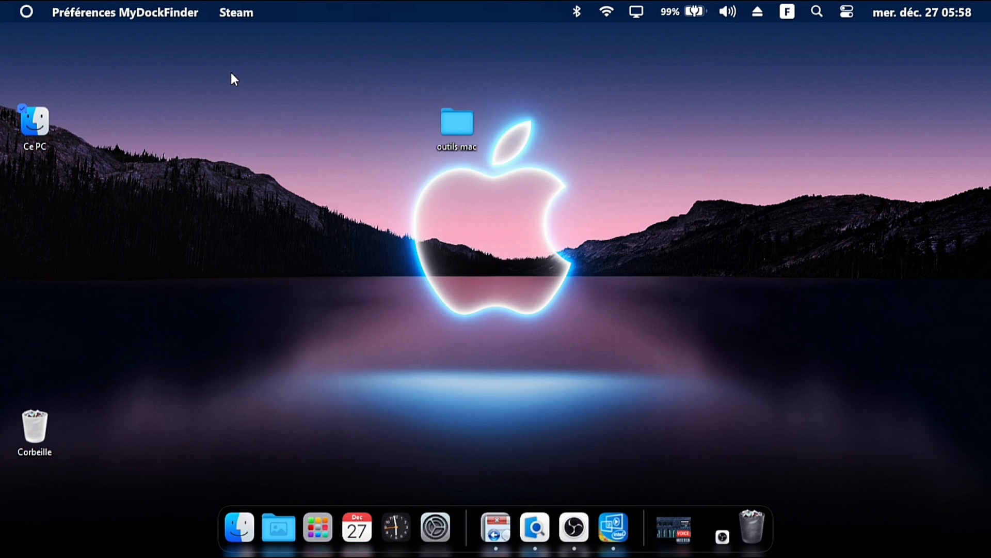
Open and minimize the file explorer window repeatedly from the dock's Finder icon
click(242, 510)
click(242, 509)
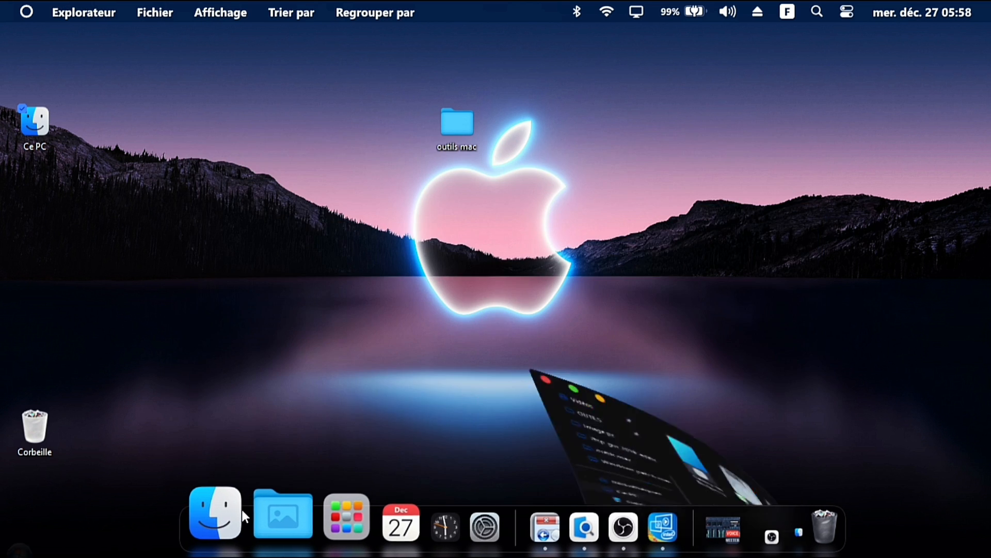
click(242, 509)
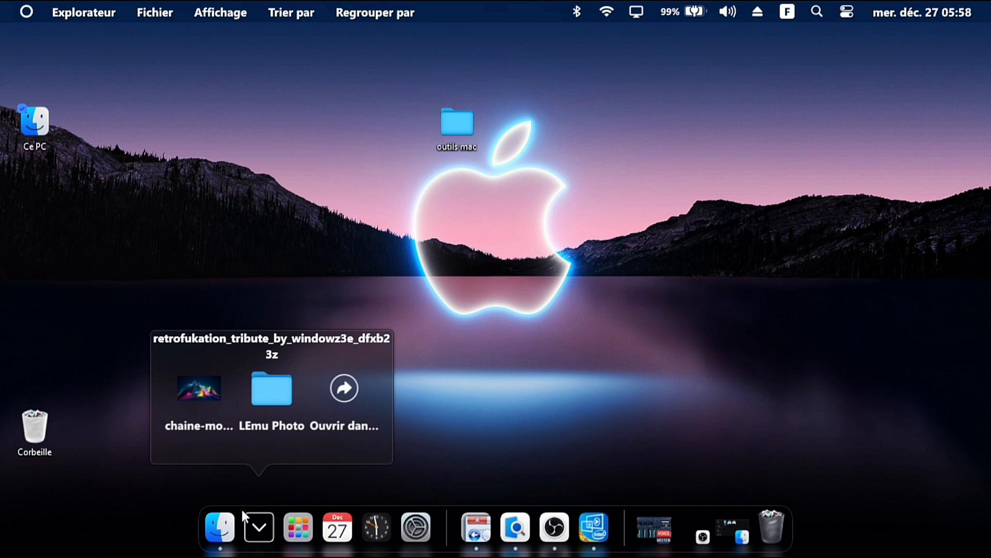
click(227, 519)
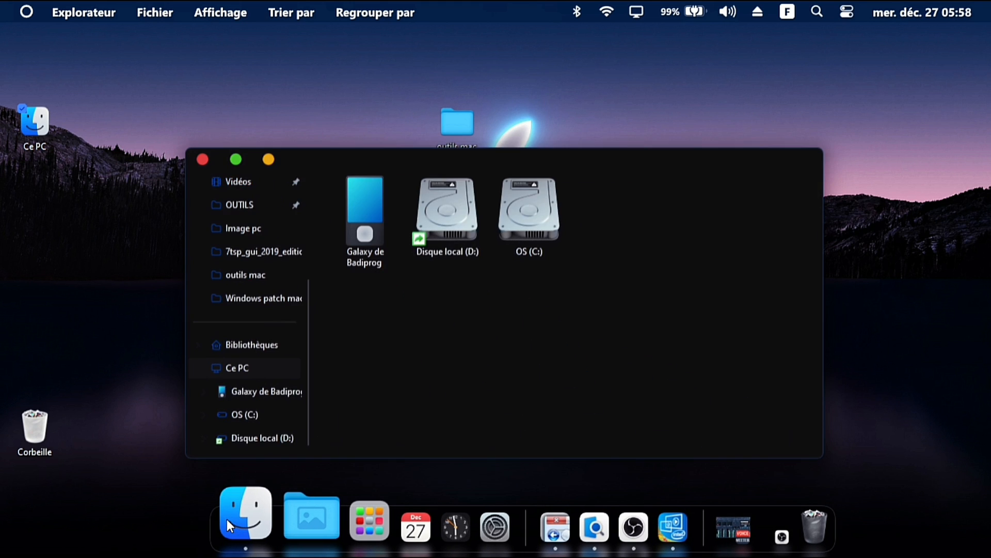
click(228, 519)
click(227, 519)
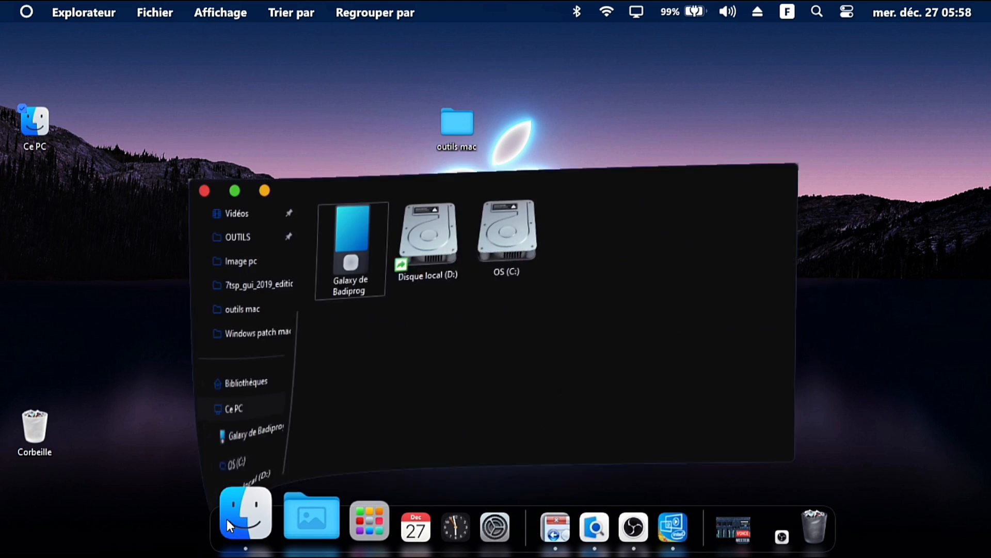
click(227, 519)
click(227, 519)
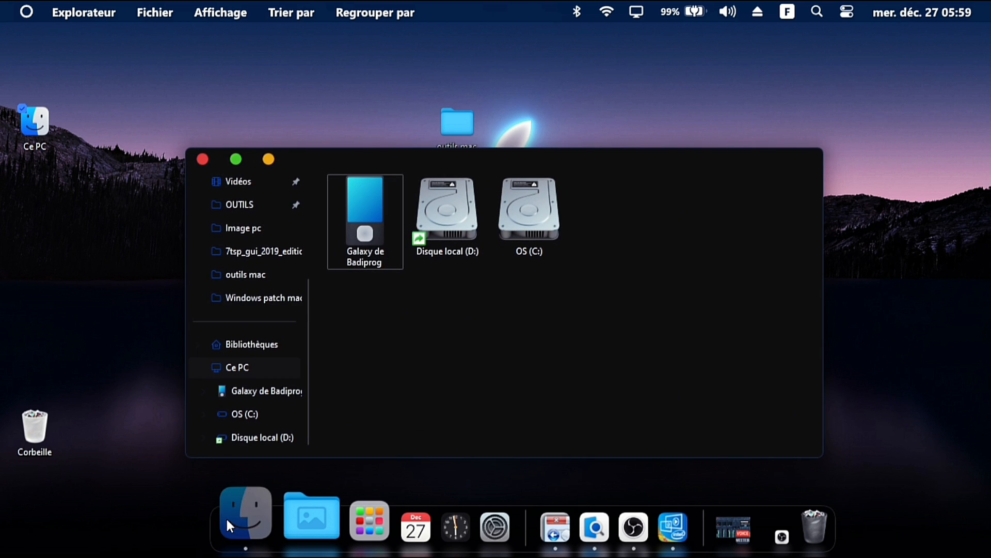
click(227, 519)
click(228, 519)
click(227, 519)
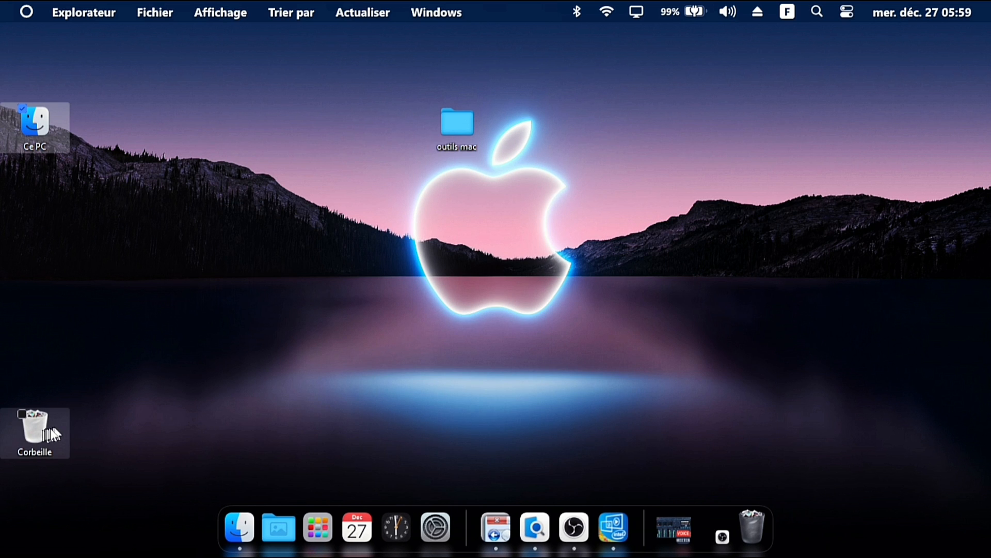
Hide the Ordinateur and Corbeille desktop icons through Personalization's theme desktop icon settings, then close Settings
right_click(345, 284)
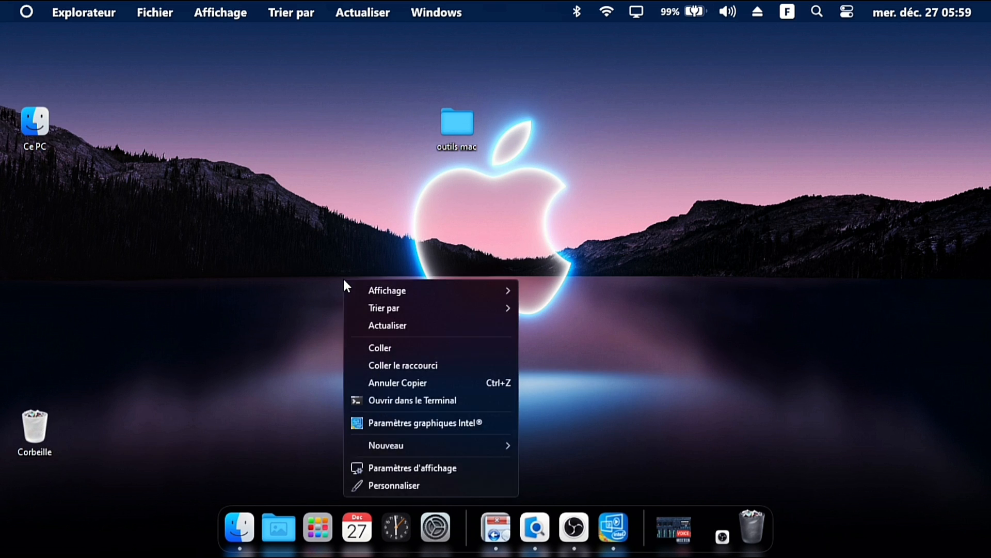
click(416, 478)
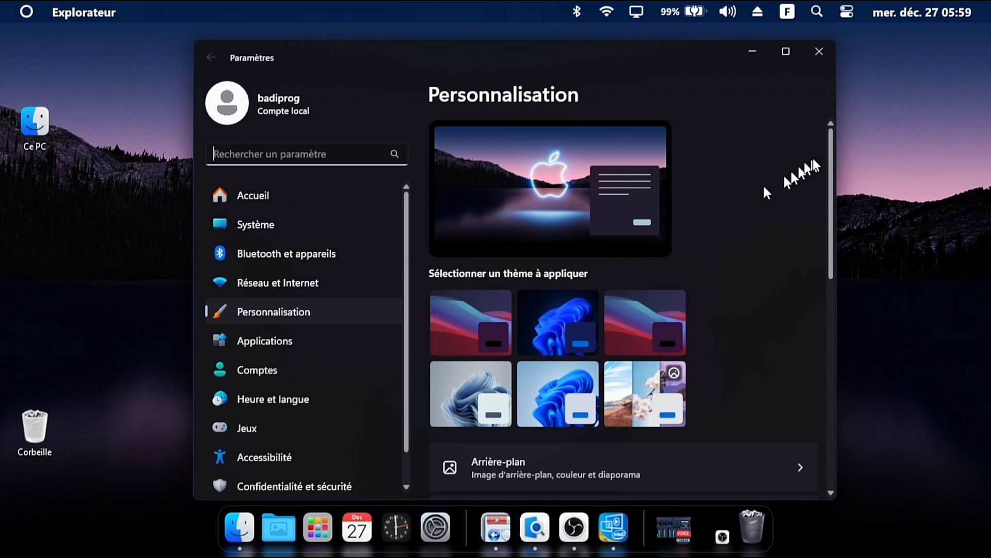
drag(832, 157, 835, 272)
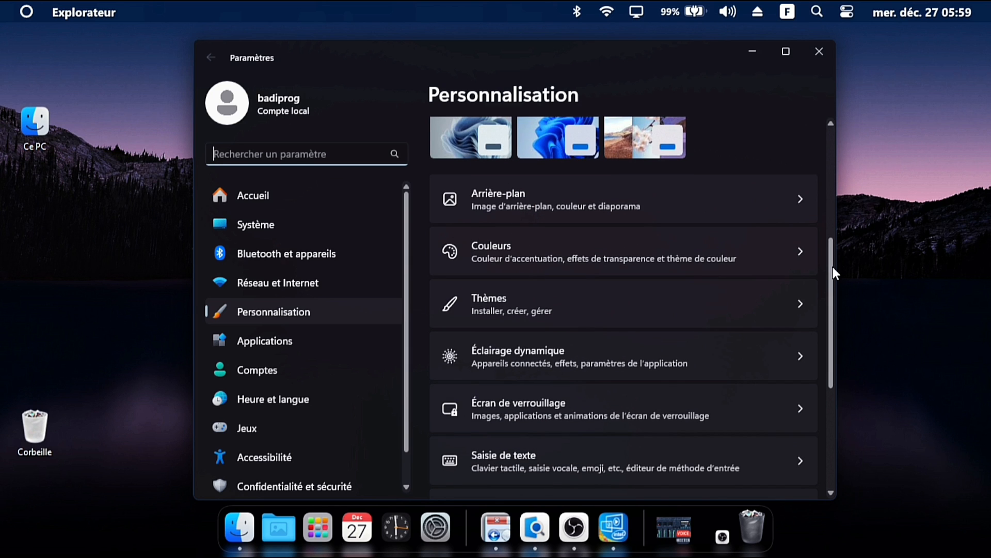
click(656, 305)
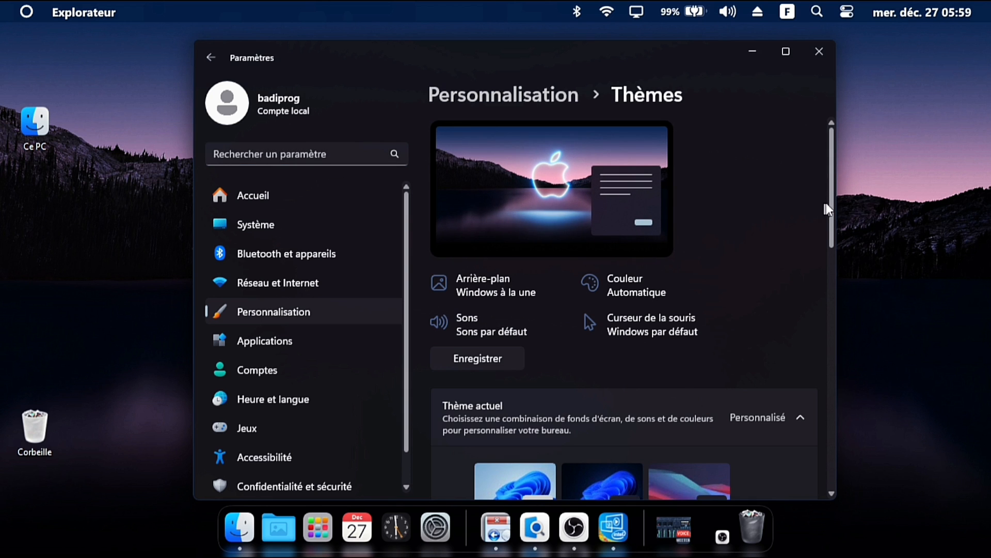
drag(830, 209, 825, 464)
click(716, 346)
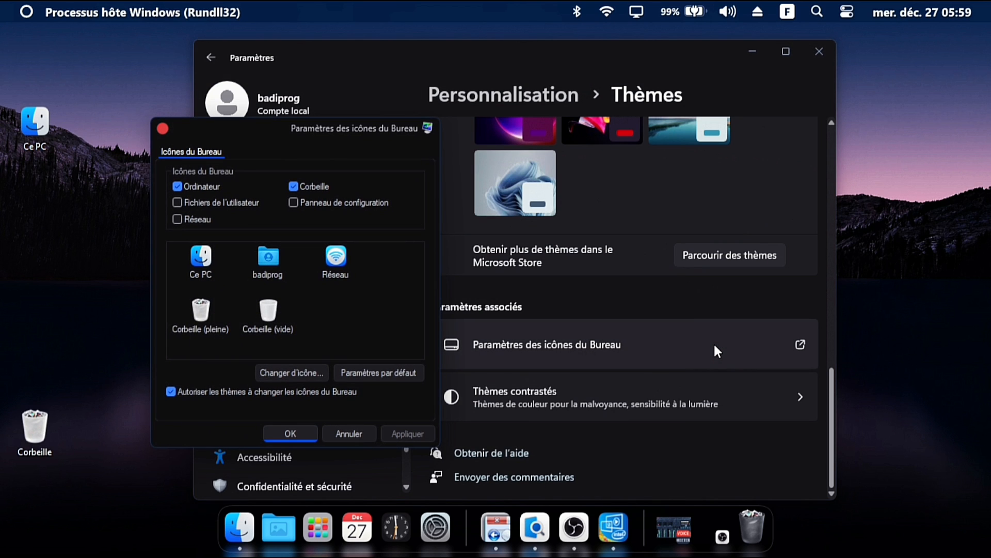
click(292, 186)
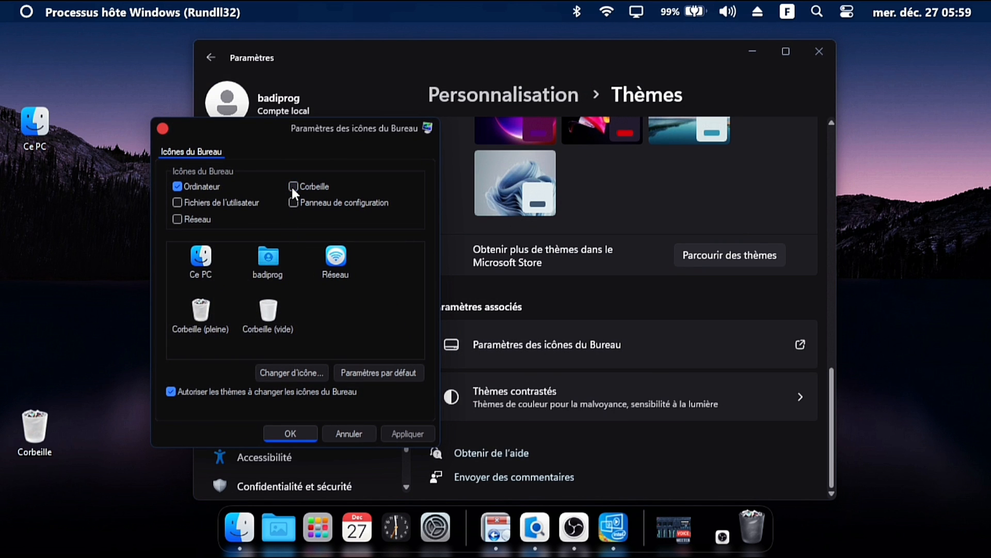
click(178, 187)
click(408, 434)
click(294, 434)
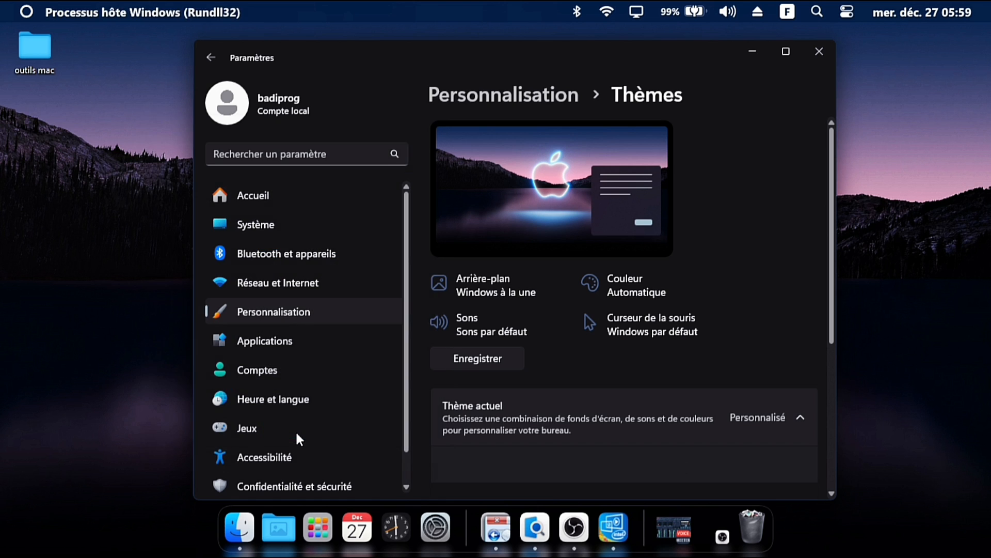
click(820, 50)
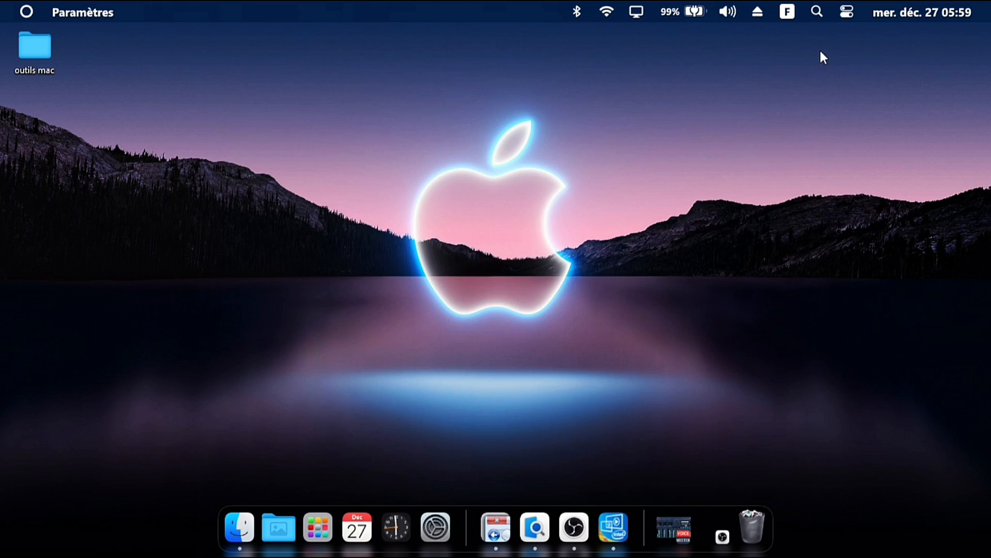
Move the outils mac folder from the desktop into Disque local (D:)
right_click(37, 55)
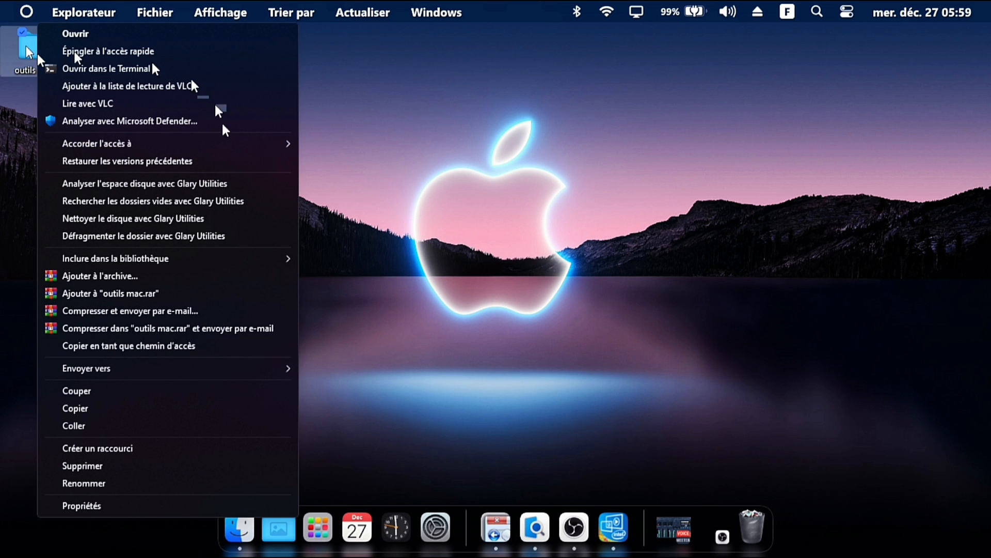
click(107, 392)
click(246, 527)
double_click(454, 214)
right_click(454, 352)
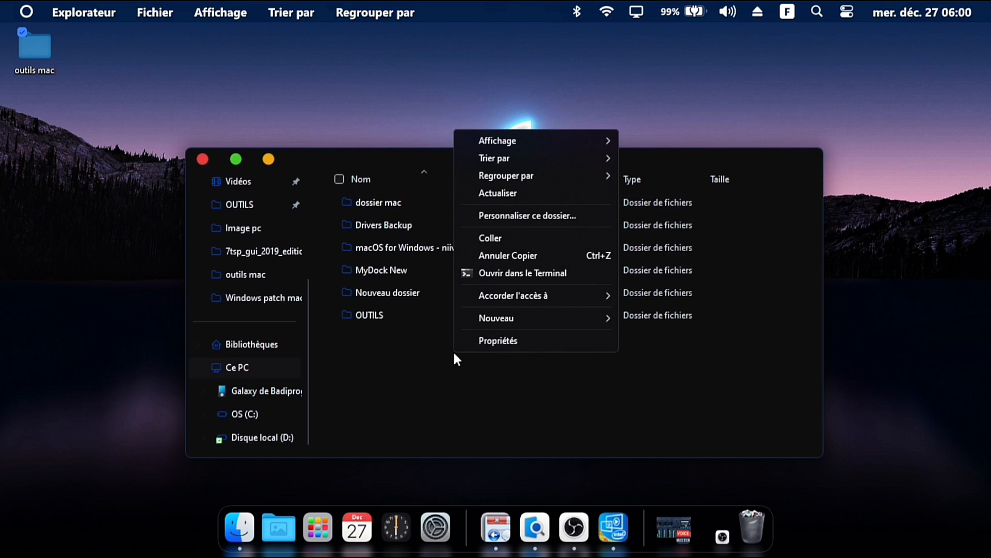
click(498, 239)
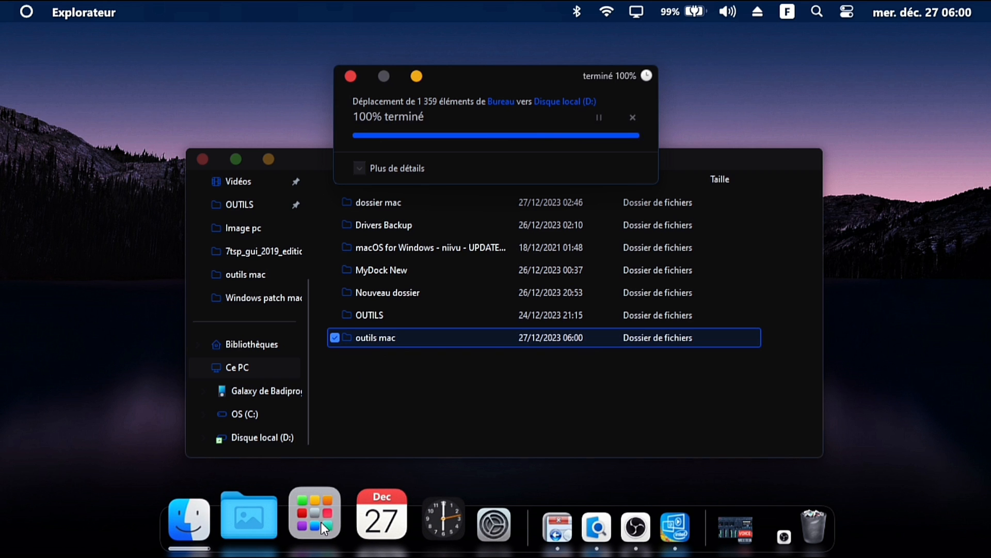
Open the app library, then browse the MacOs dock Icons folder inside outils mac and return to outils mac
click(320, 521)
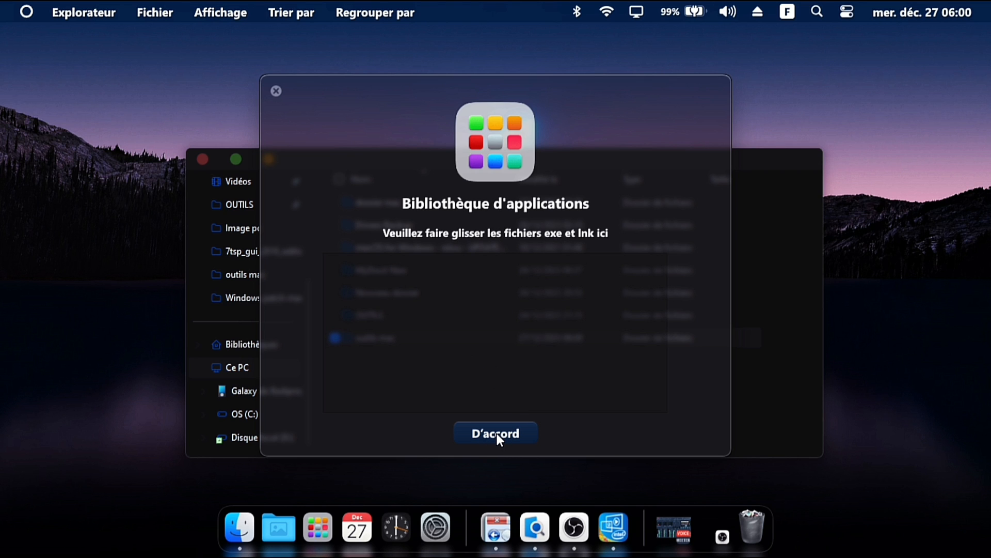
click(775, 204)
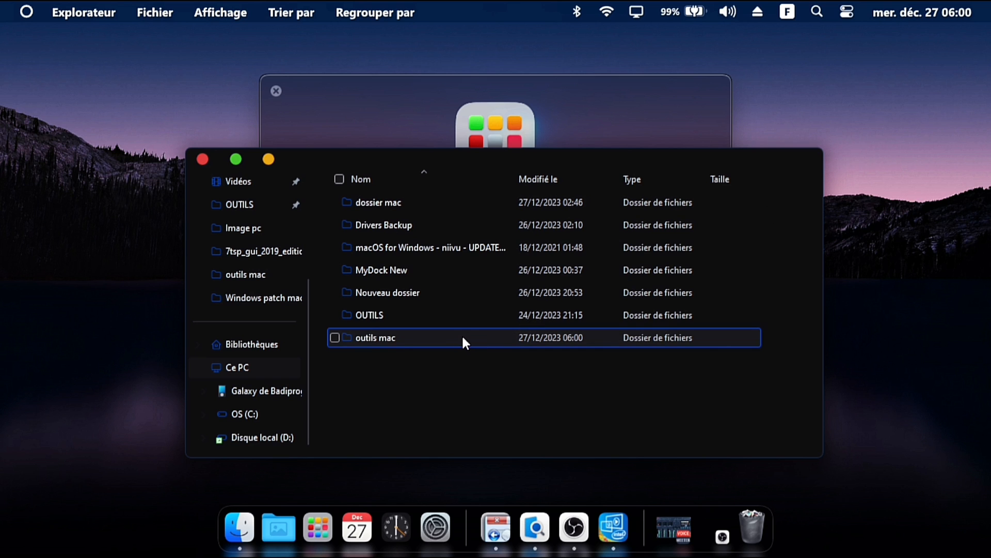
double_click(389, 343)
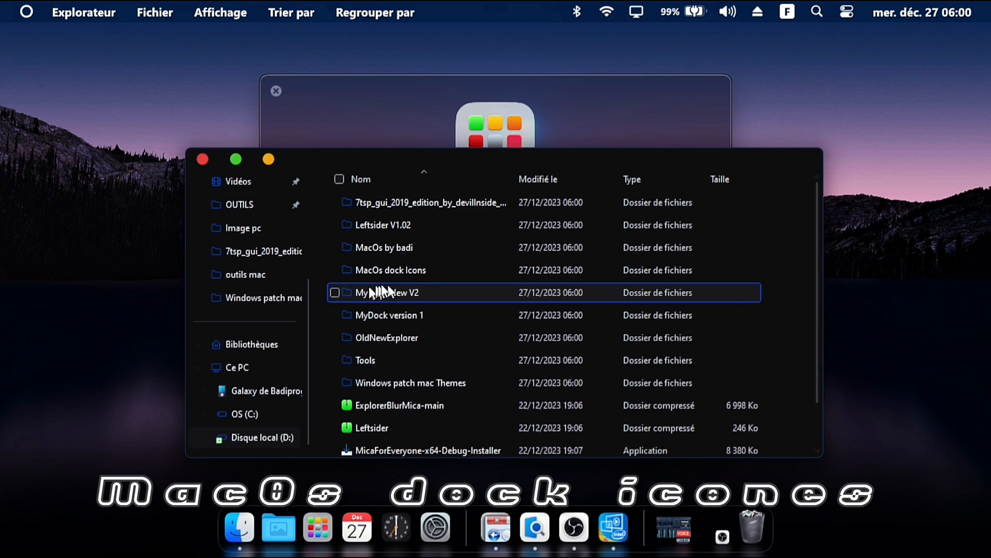
double_click(413, 270)
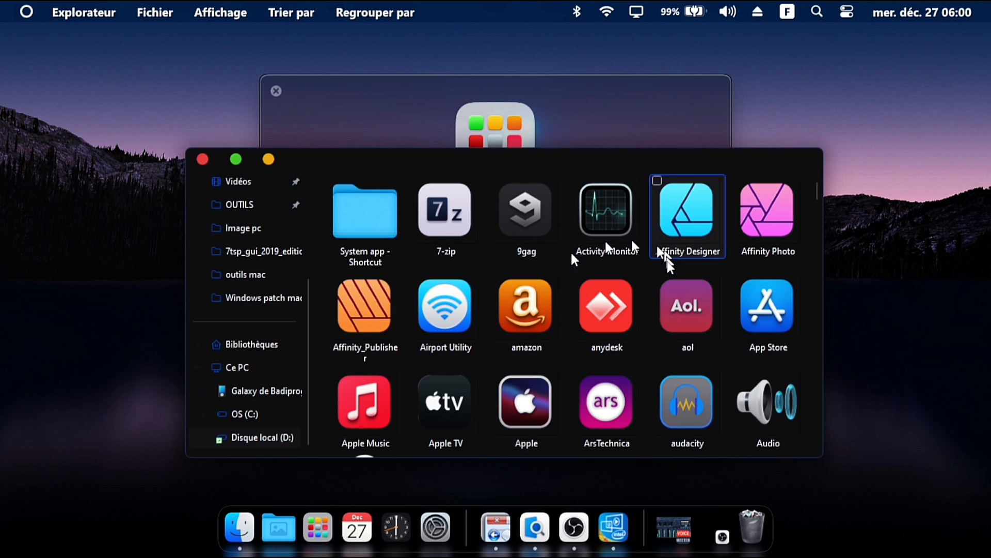
mouse_move(817, 190)
mouse_down()
mouse_move(816, 258)
mouse_move(817, 187)
mouse_up()
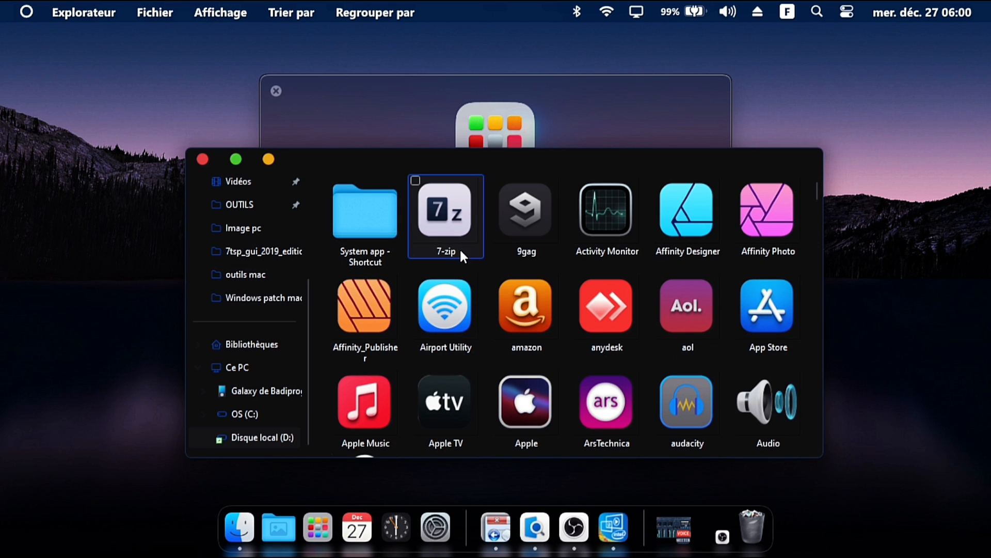
key(alt+Left)
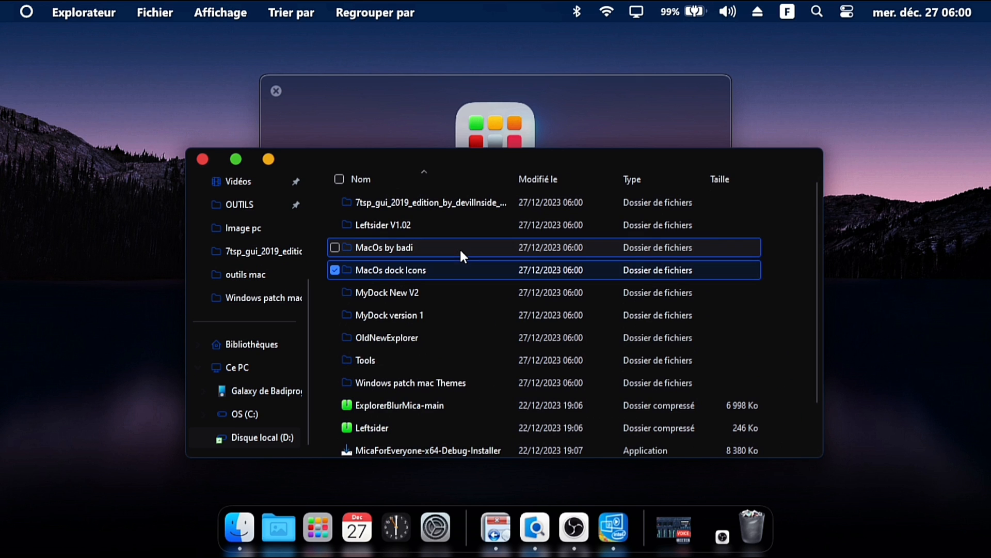
Copy the MacOs dock Icons folder into Documents, then close the file explorer window
right_click(397, 276)
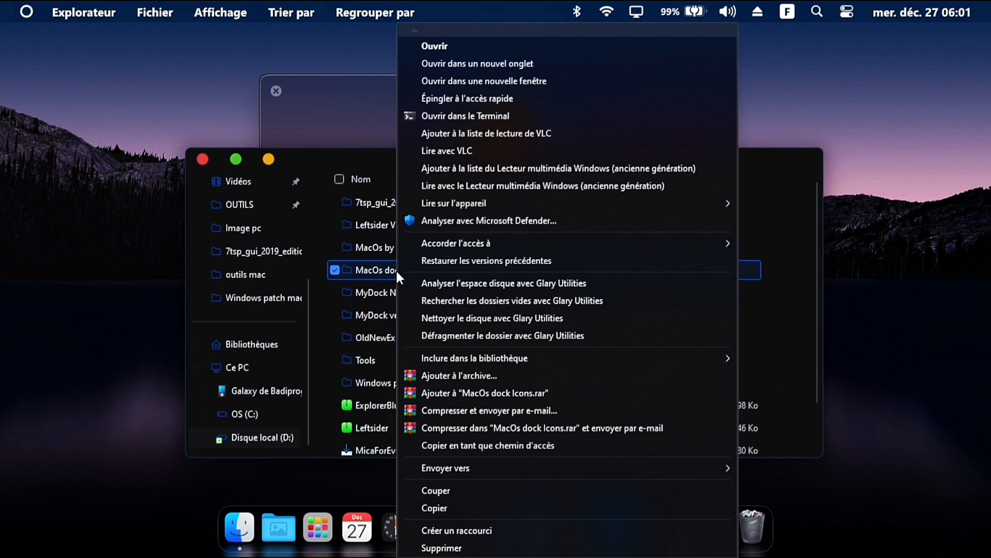
click(448, 506)
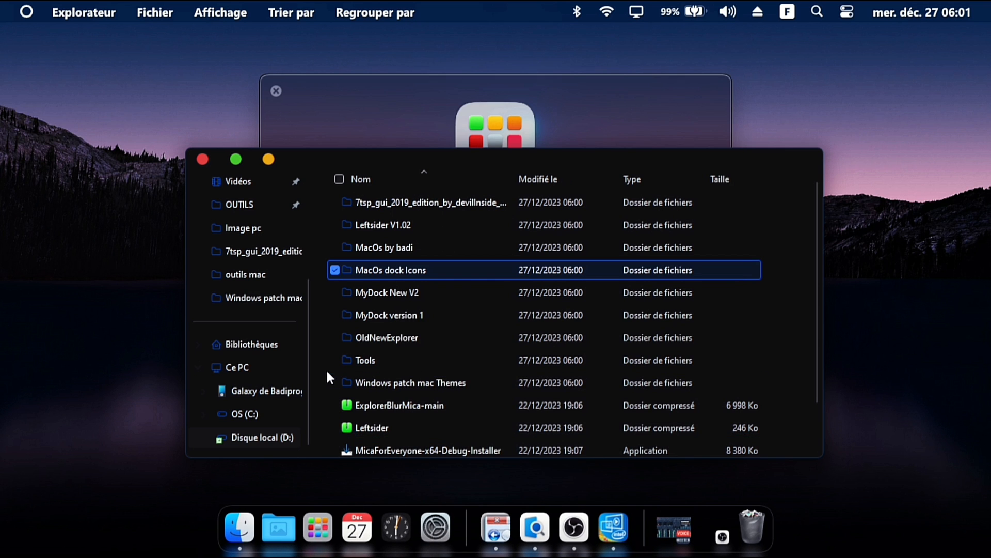
drag(310, 324, 308, 227)
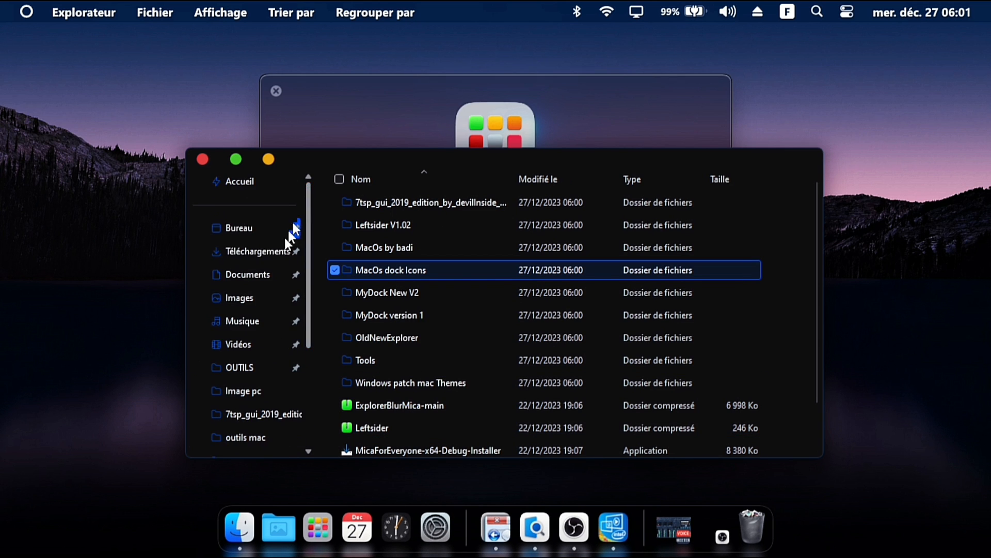
click(252, 272)
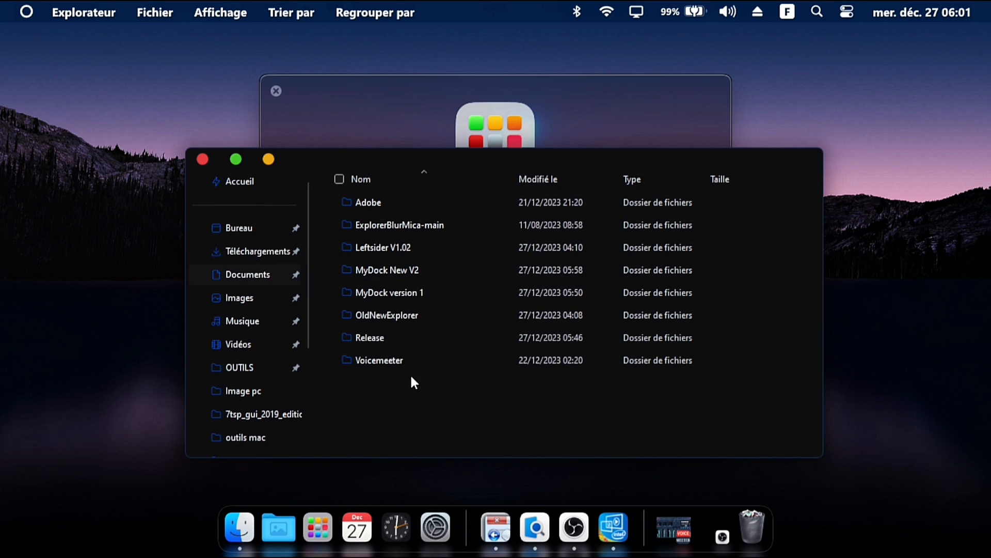
right_click(412, 382)
click(458, 263)
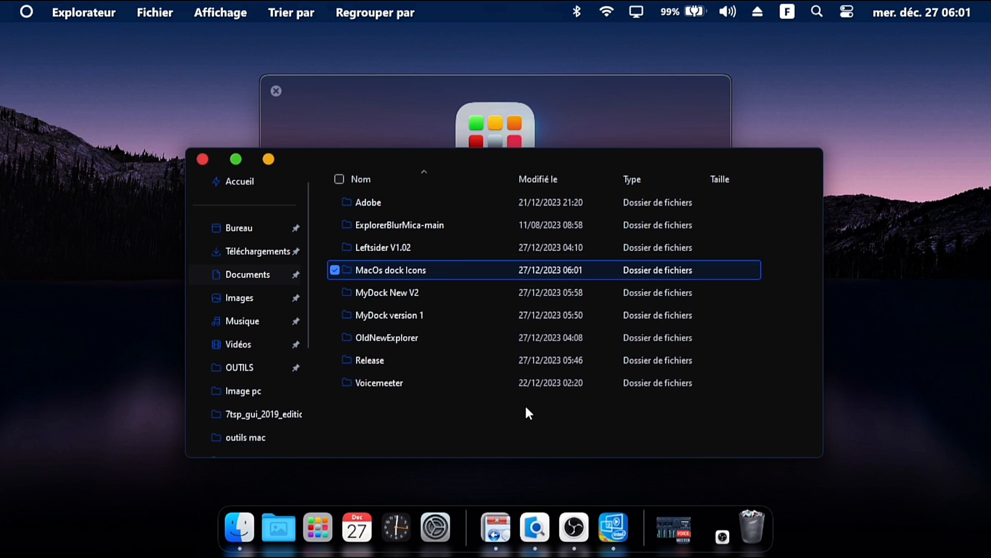
click(202, 158)
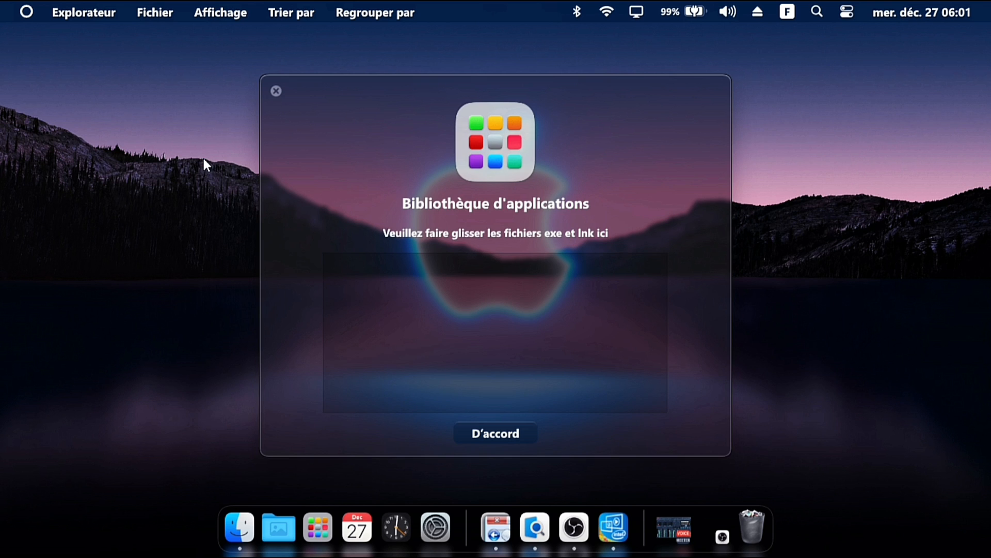
Restore the dock icon backup 2023-12-27 5_58_37 from the dock's advanced preferences and restart the program
right_click(640, 528)
click(656, 421)
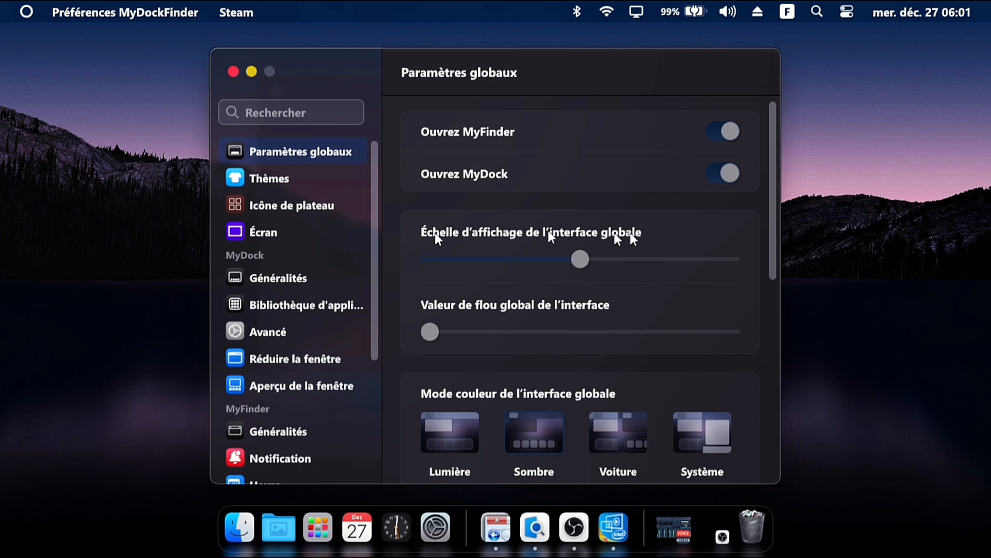
click(295, 334)
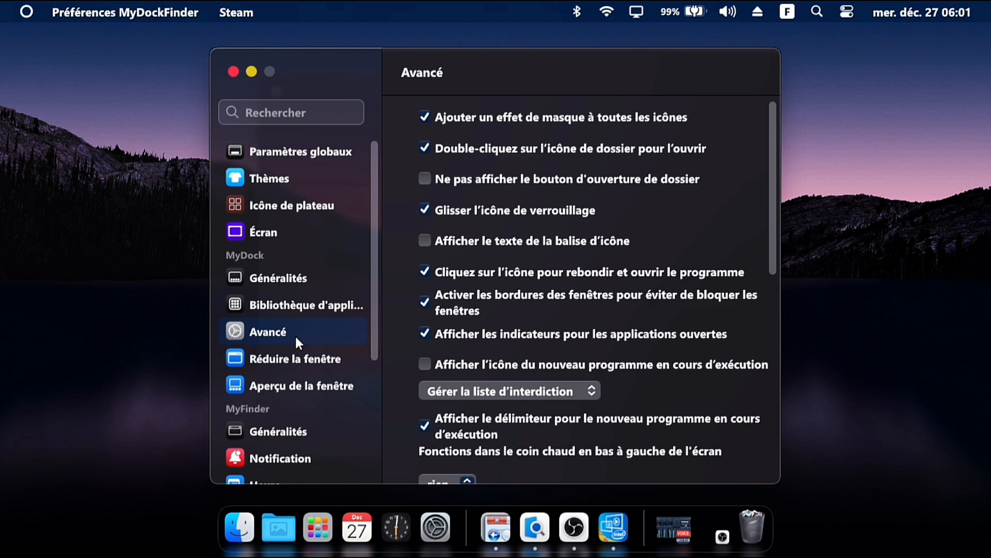
drag(774, 178, 768, 424)
click(569, 463)
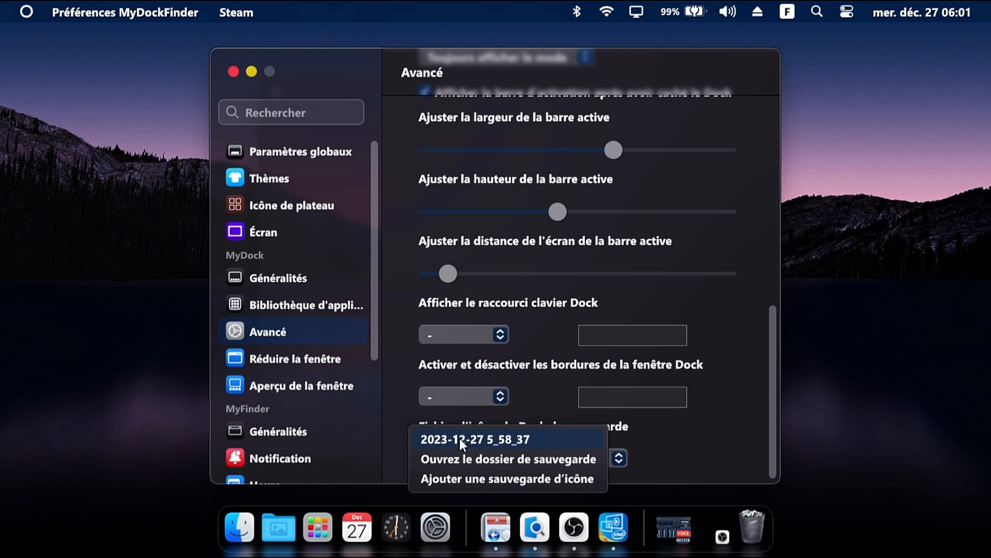
click(508, 441)
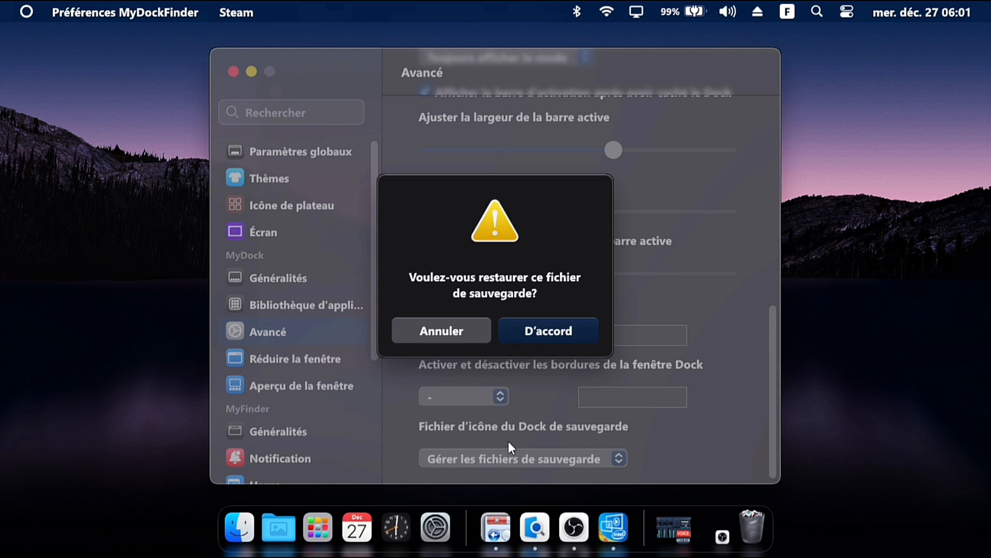
click(549, 331)
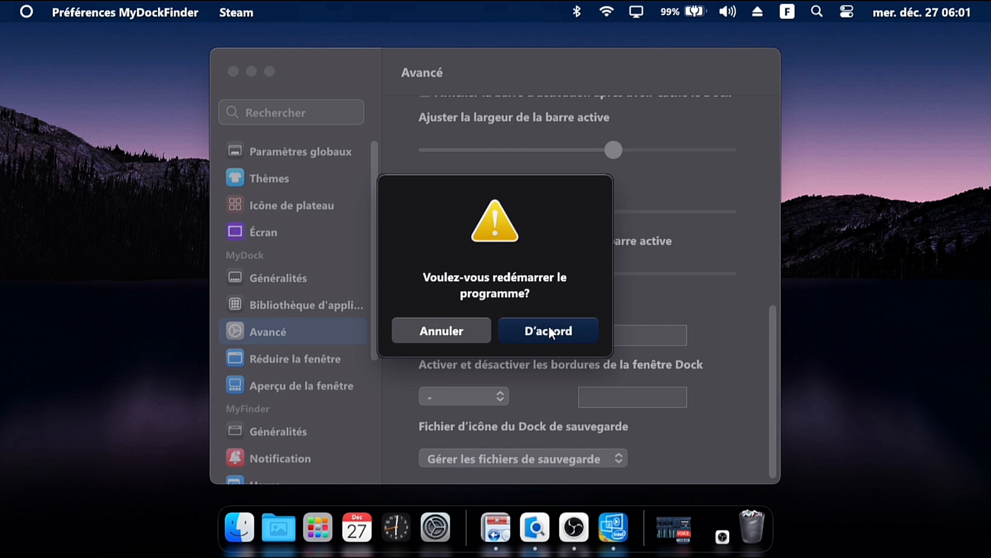
click(550, 330)
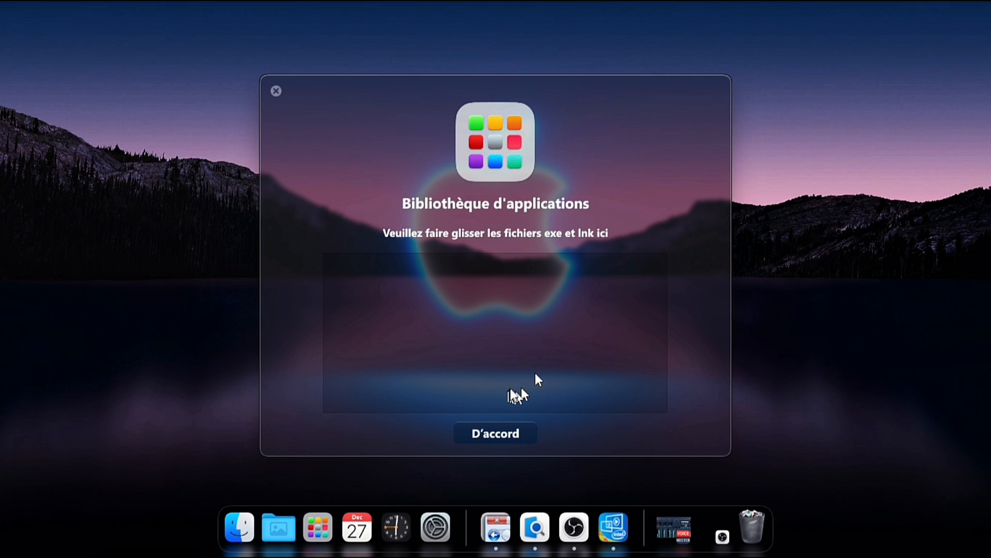
Close the app library window and restart the dock program from its context menu
click(276, 92)
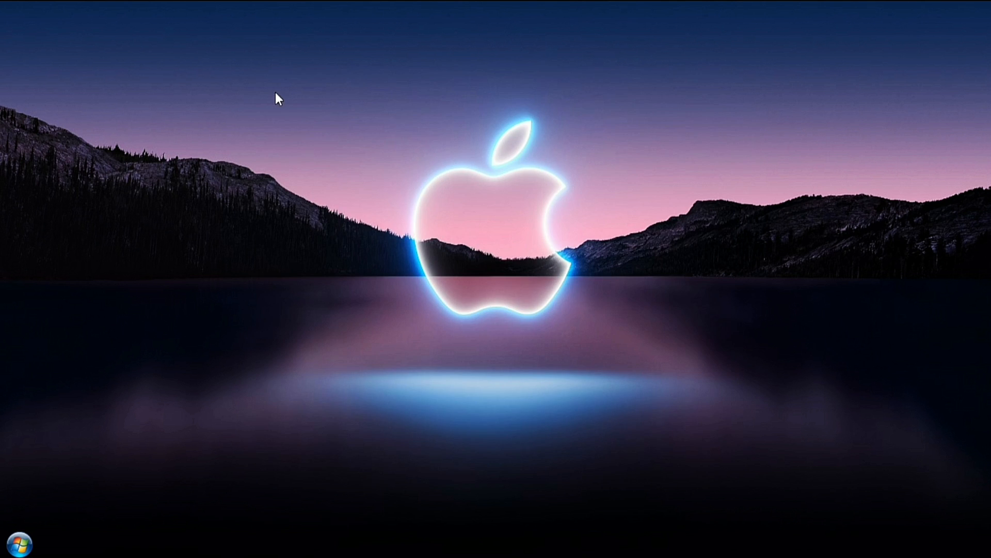
right_click(653, 517)
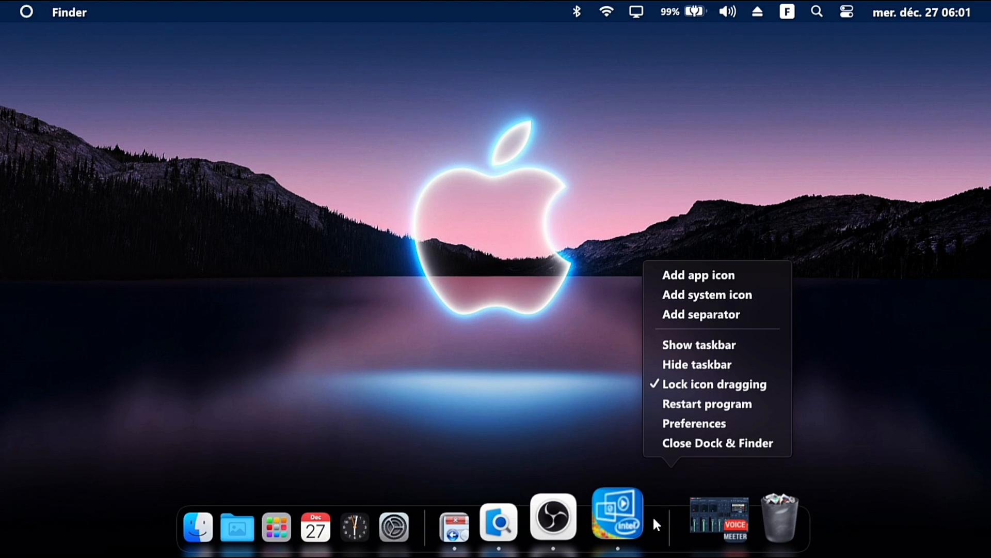
click(699, 411)
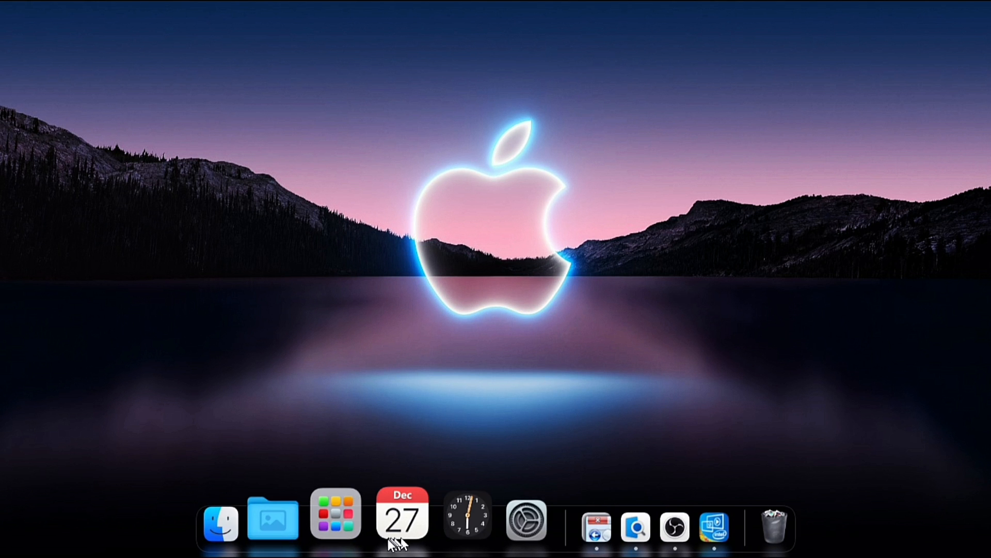
Open the Launchpad and browse through its pages of applications, then close it
click(342, 511)
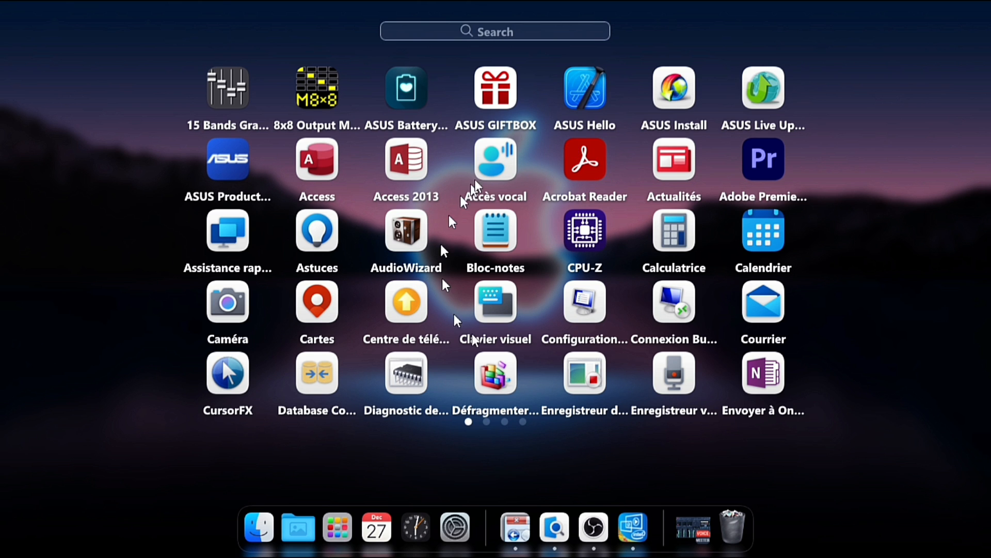
click(739, 326)
drag(740, 326, 671, 316)
drag(621, 435, 450, 451)
drag(693, 438, 334, 430)
drag(680, 449, 324, 432)
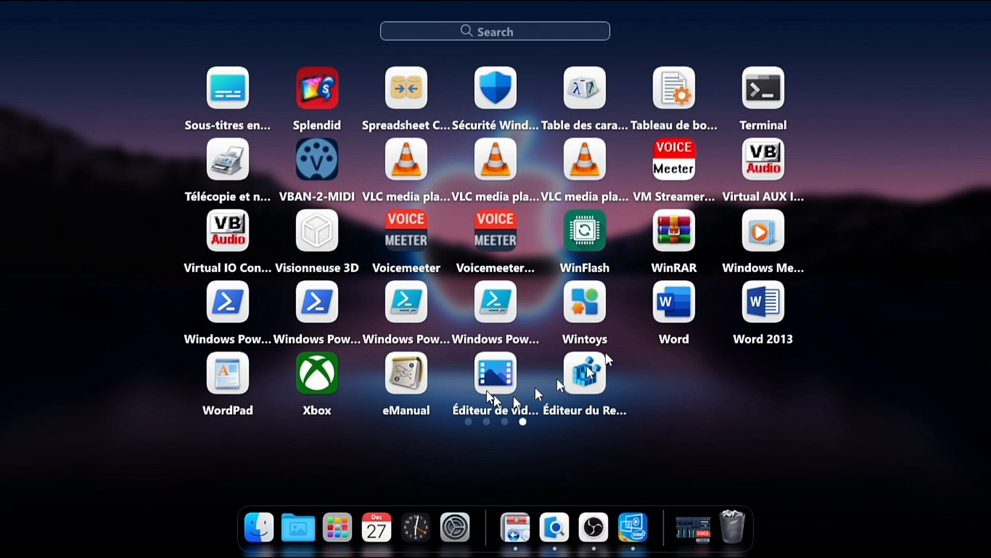
drag(619, 439, 858, 410)
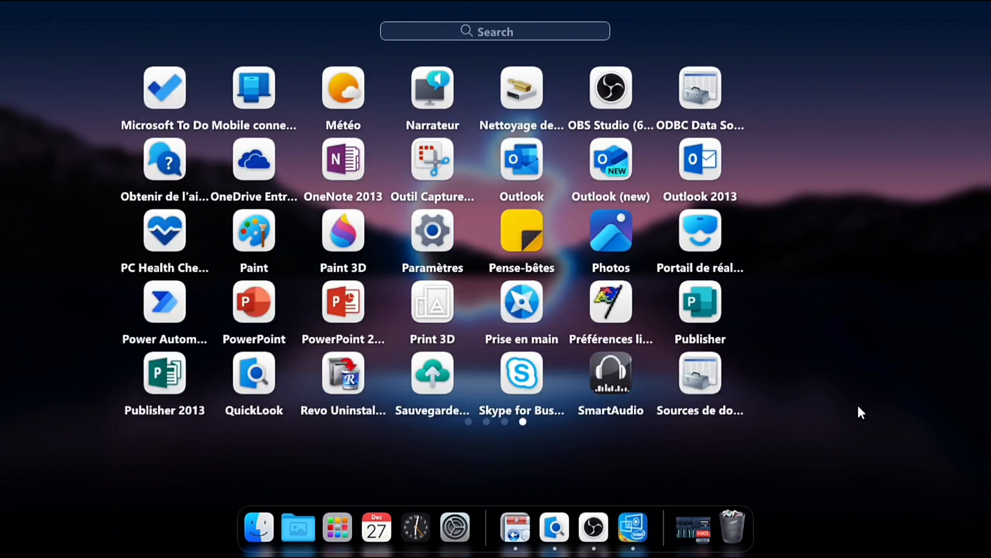
drag(496, 449, 770, 451)
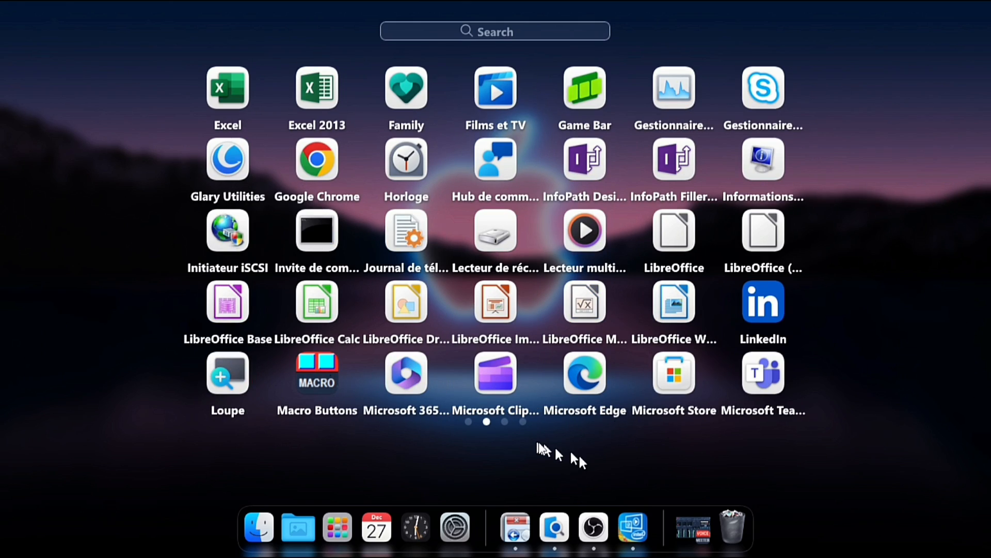
click(336, 522)
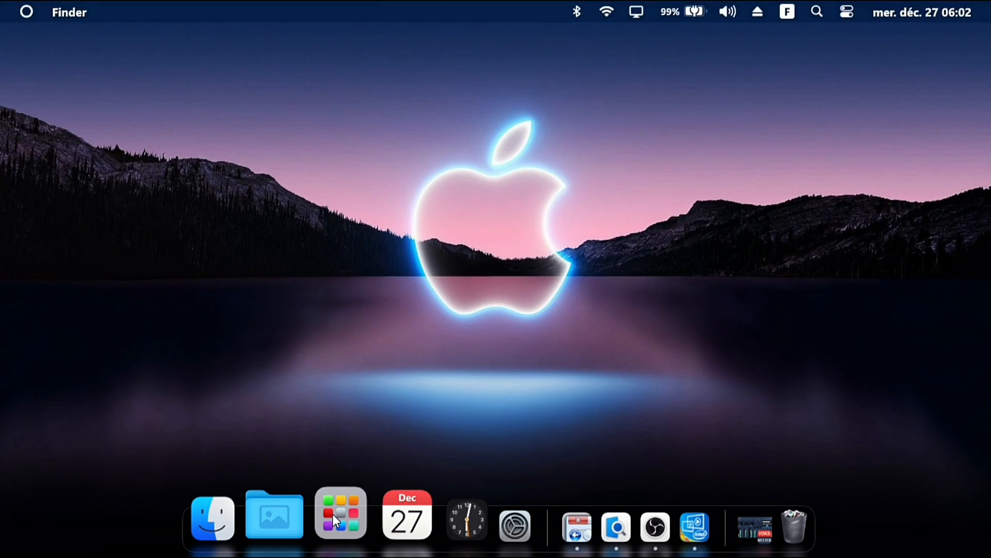
click(332, 514)
click(332, 513)
click(512, 280)
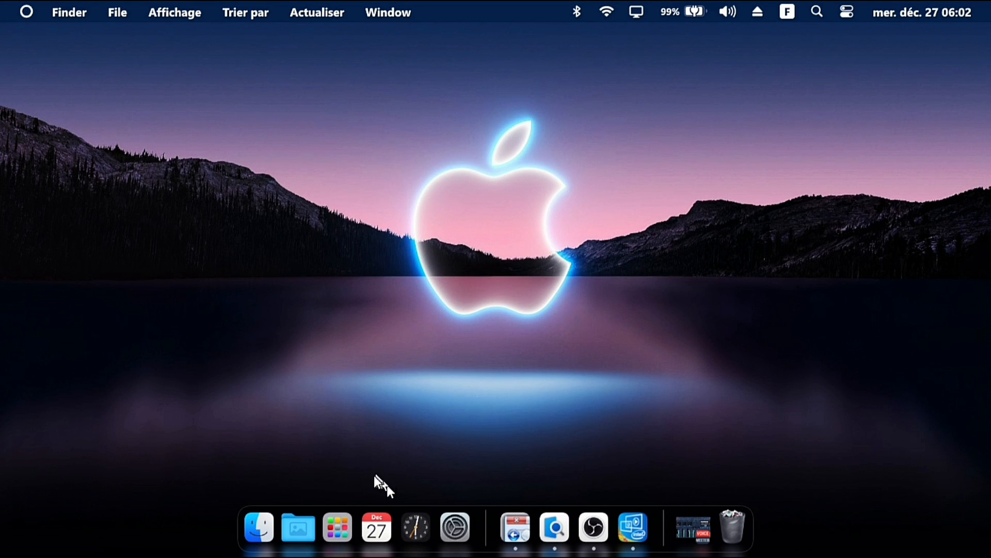
Install MicaForEveryone-x64-Debug-Installer from outils mac on Disque local (D:) as administrator for all users
click(253, 523)
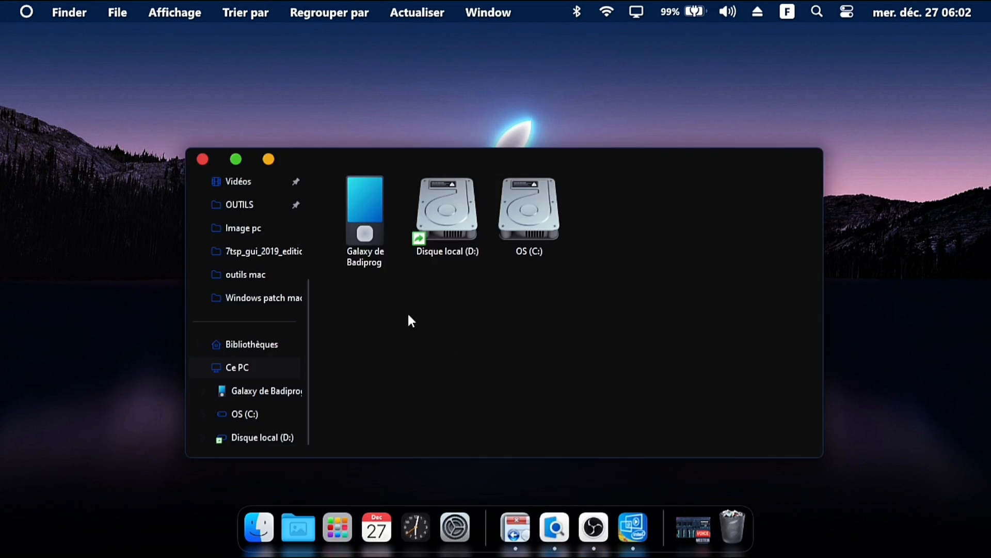
double_click(436, 219)
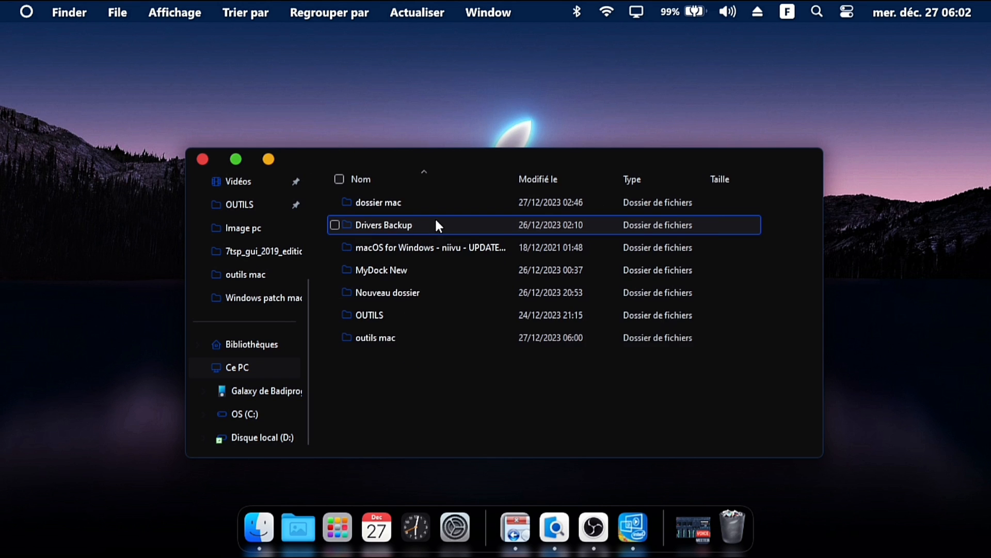
double_click(429, 337)
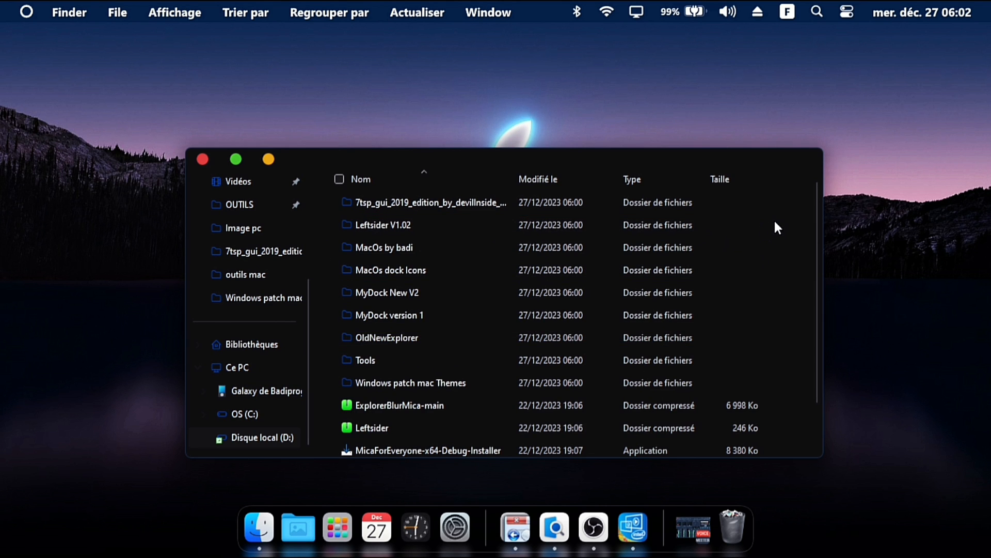
scroll(817, 246, down, 1)
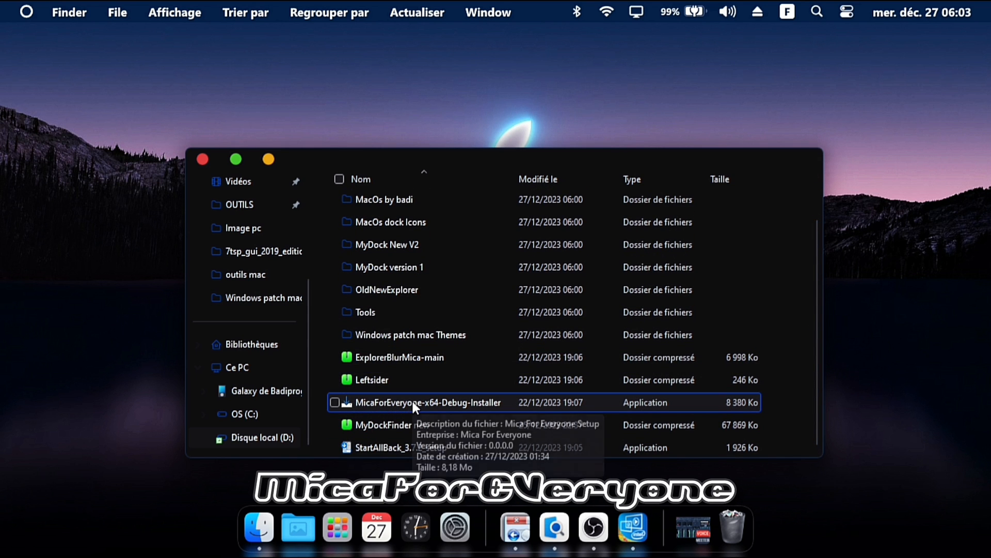
right_click(447, 401)
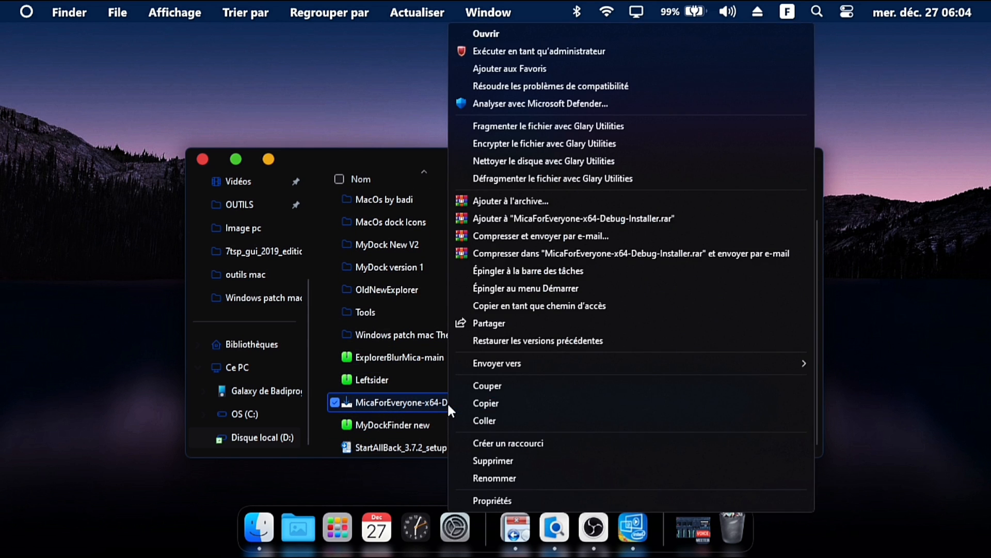
click(522, 51)
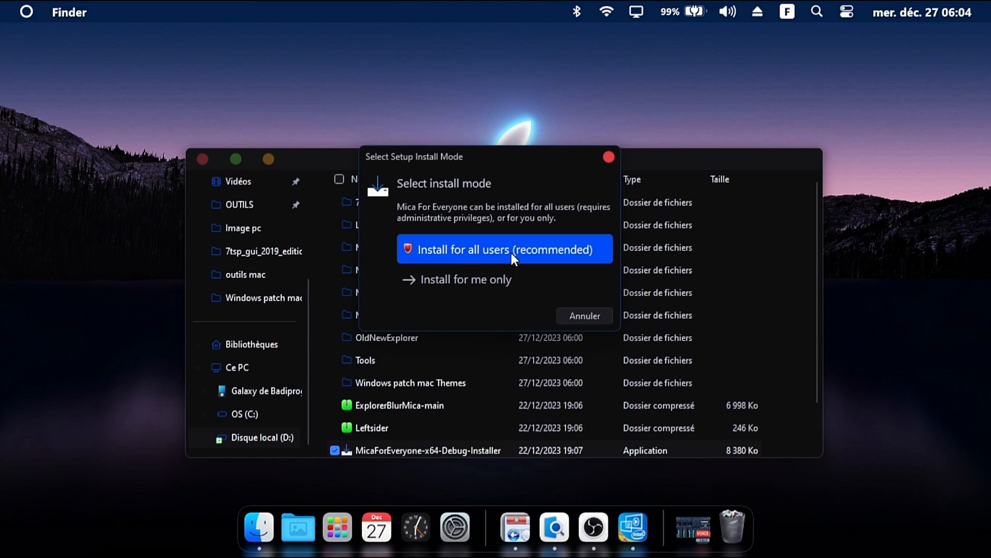
click(511, 253)
click(615, 416)
click(388, 218)
click(606, 414)
click(605, 413)
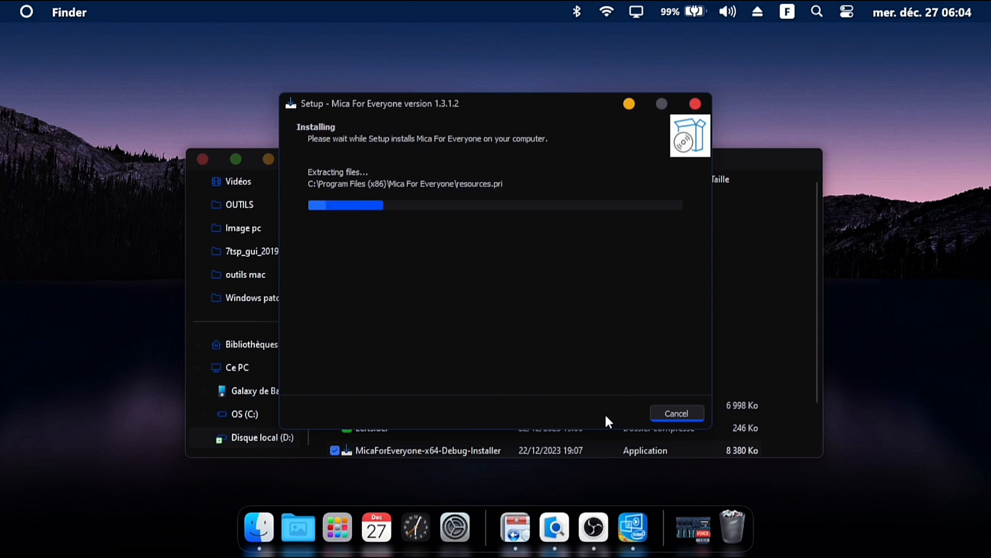
click(605, 413)
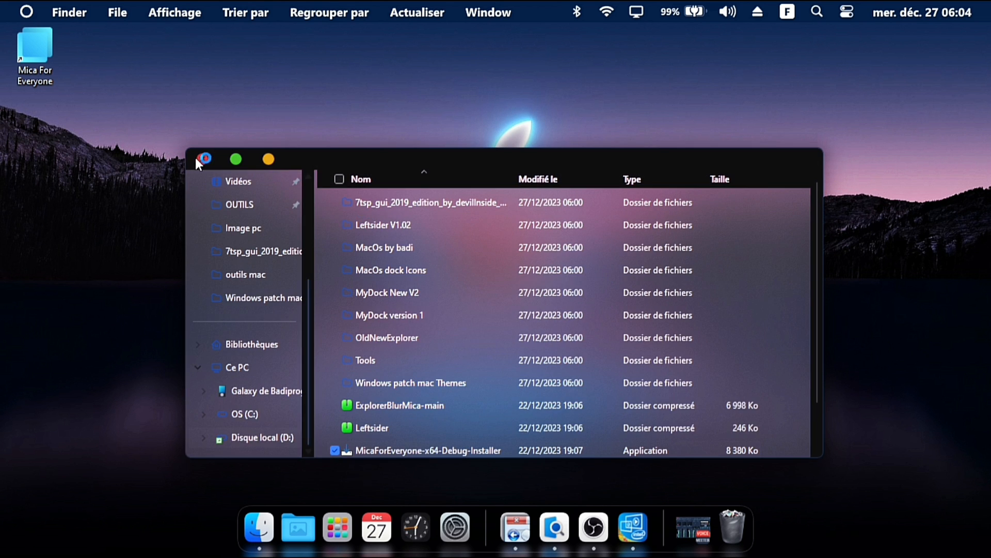
Close the file window, open Mica For Everyone's settings from the system tray and enable launching at startup
click(196, 157)
click(756, 12)
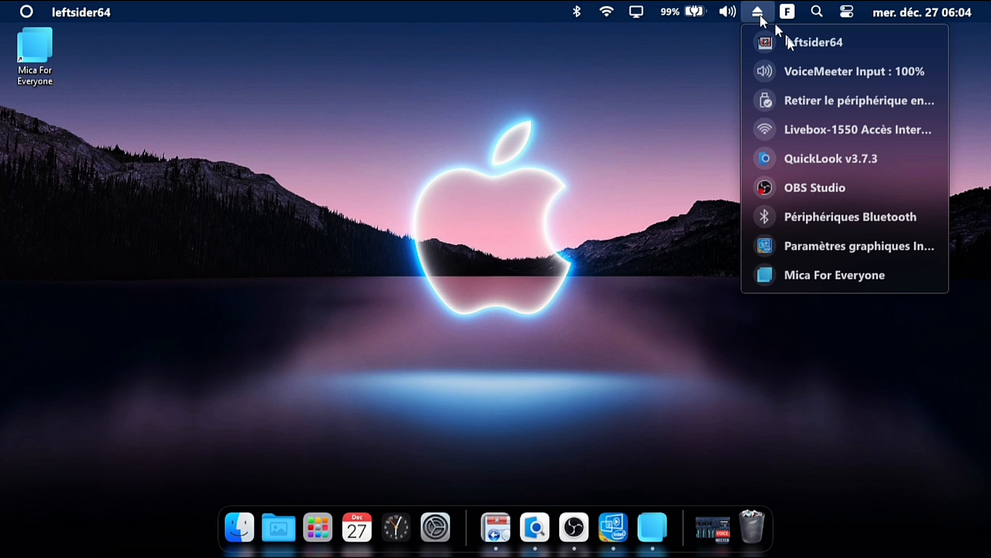
click(811, 276)
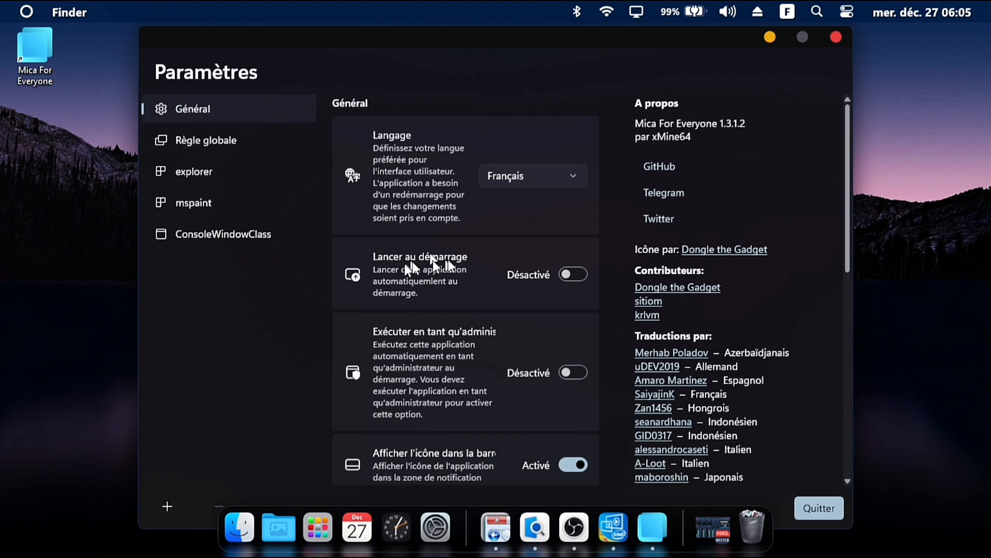
click(569, 274)
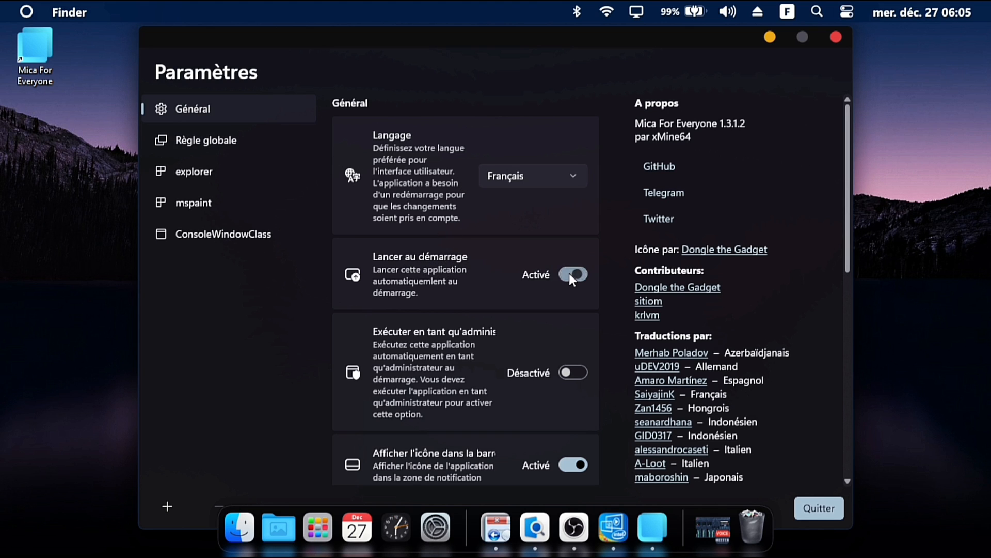
Set the global rule's background style to Aucun in Mica For Everyone
click(232, 143)
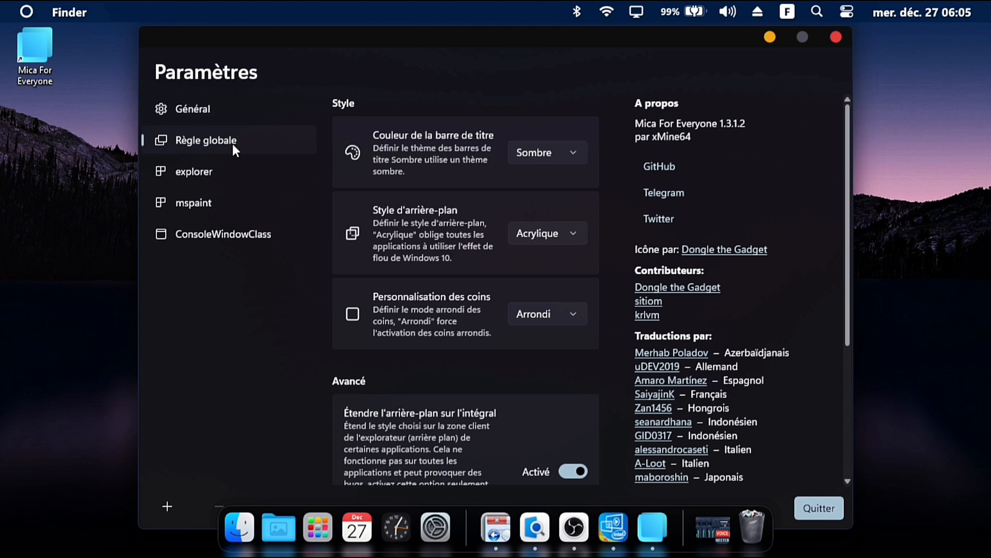
click(541, 237)
click(538, 177)
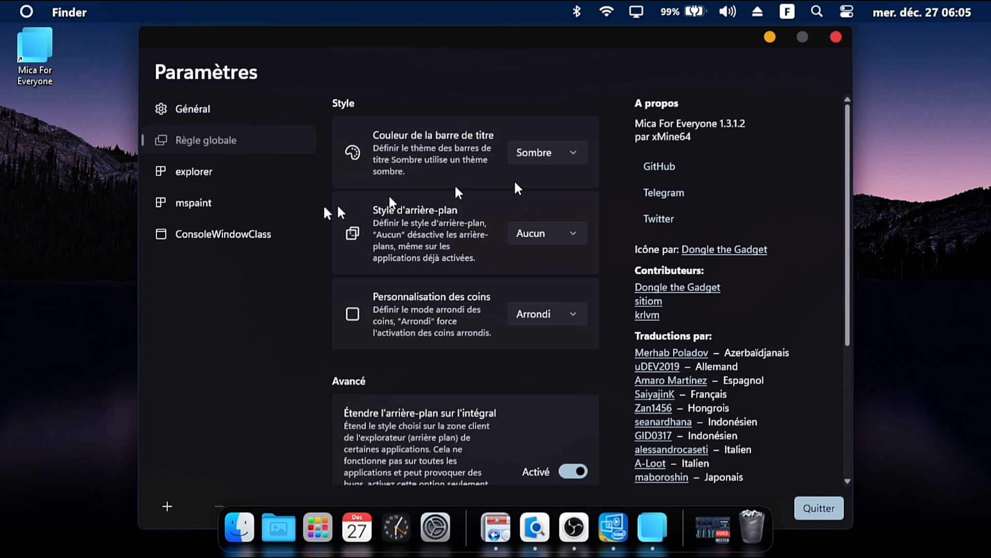
Set the explorer rule's background style to Aucun, then quit the settings window
click(283, 174)
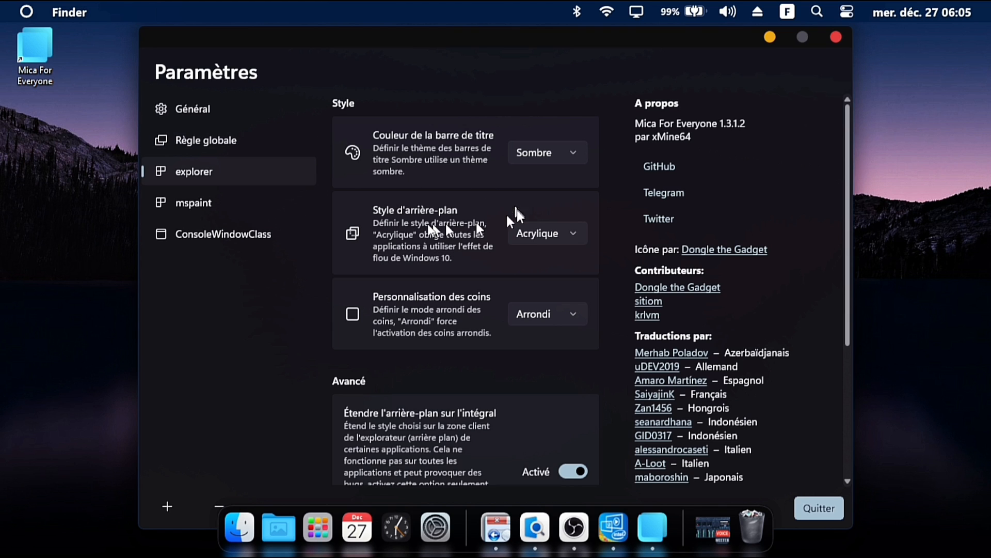
click(553, 230)
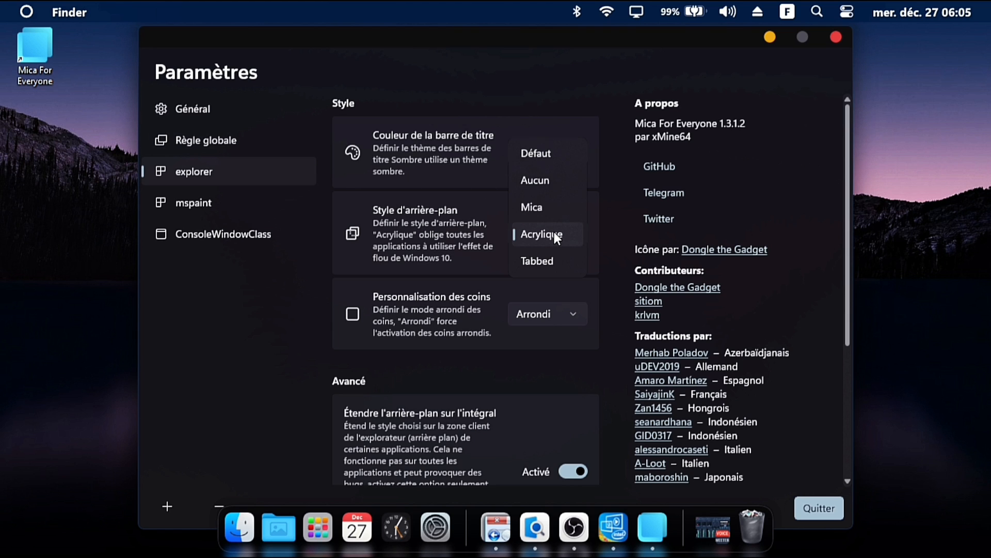
click(541, 181)
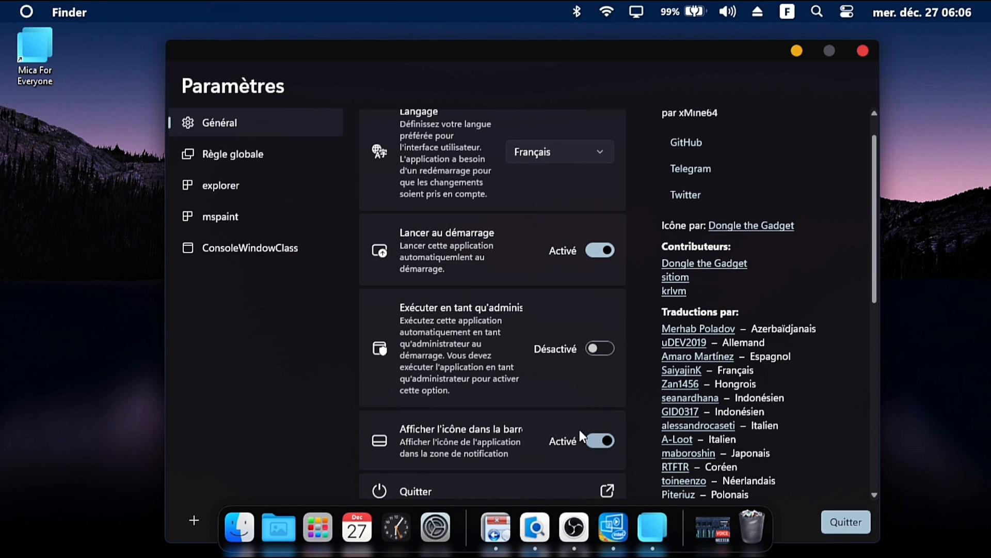
click(844, 524)
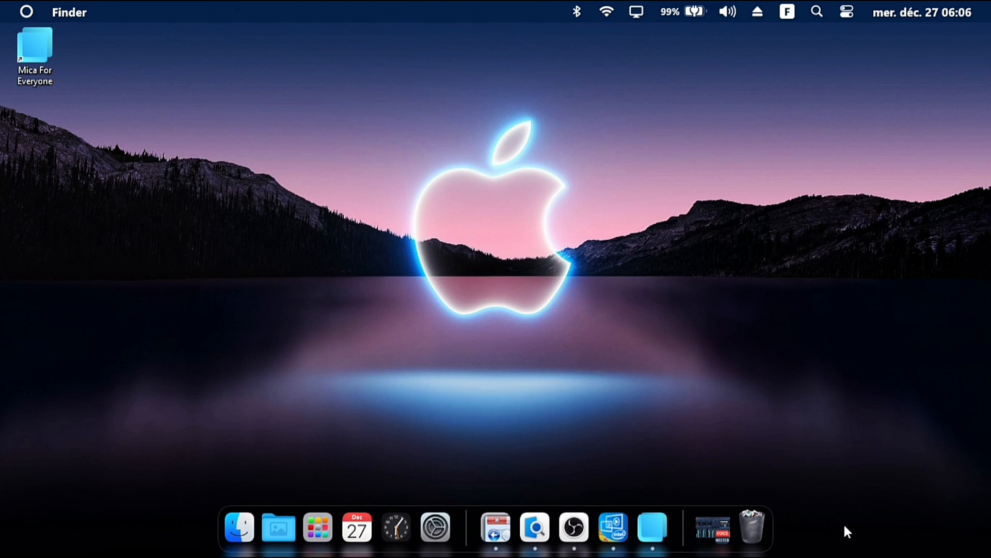
Open a file explorer window from the dock and move it higher on the desktop
click(239, 516)
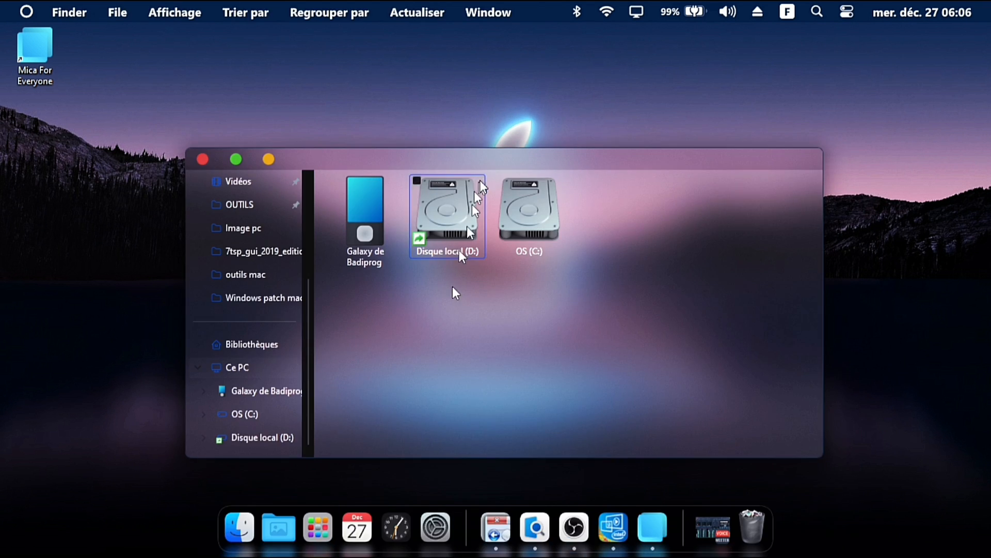
drag(520, 157, 500, 114)
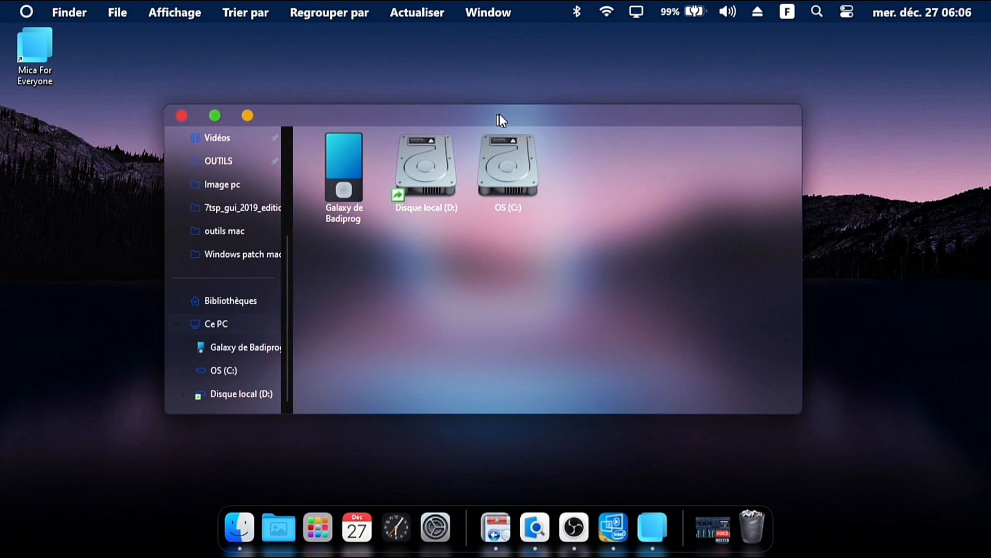